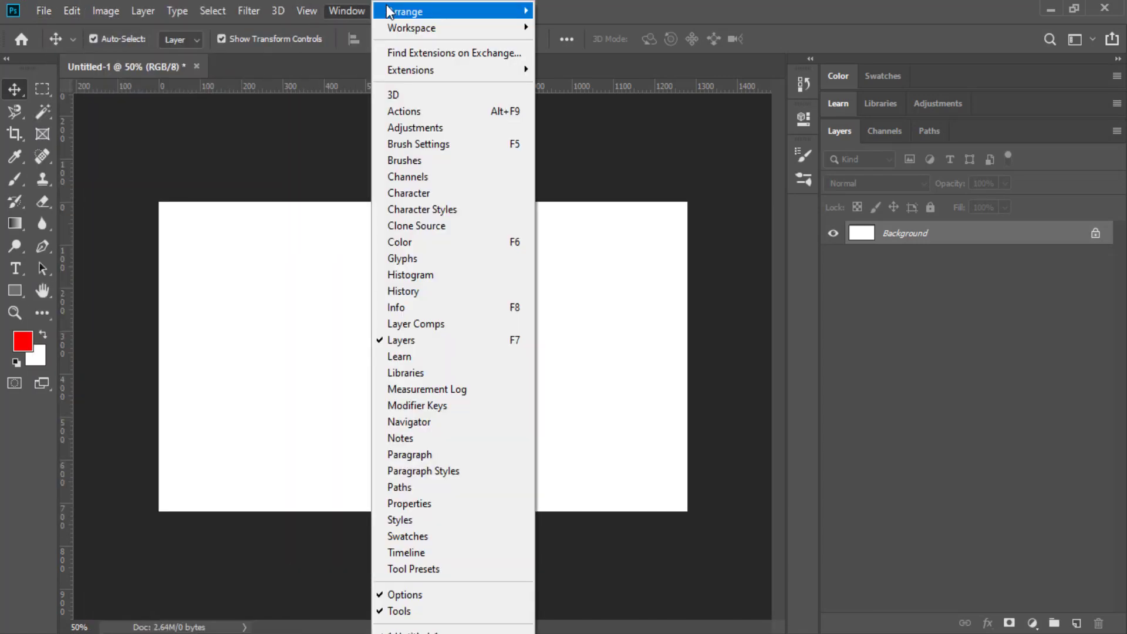
# - Examine the available type commands, including Create Work Path, Convert to Shape, Rasterize Type Layer and Match Font
pyautogui.moveTo(304, 11)
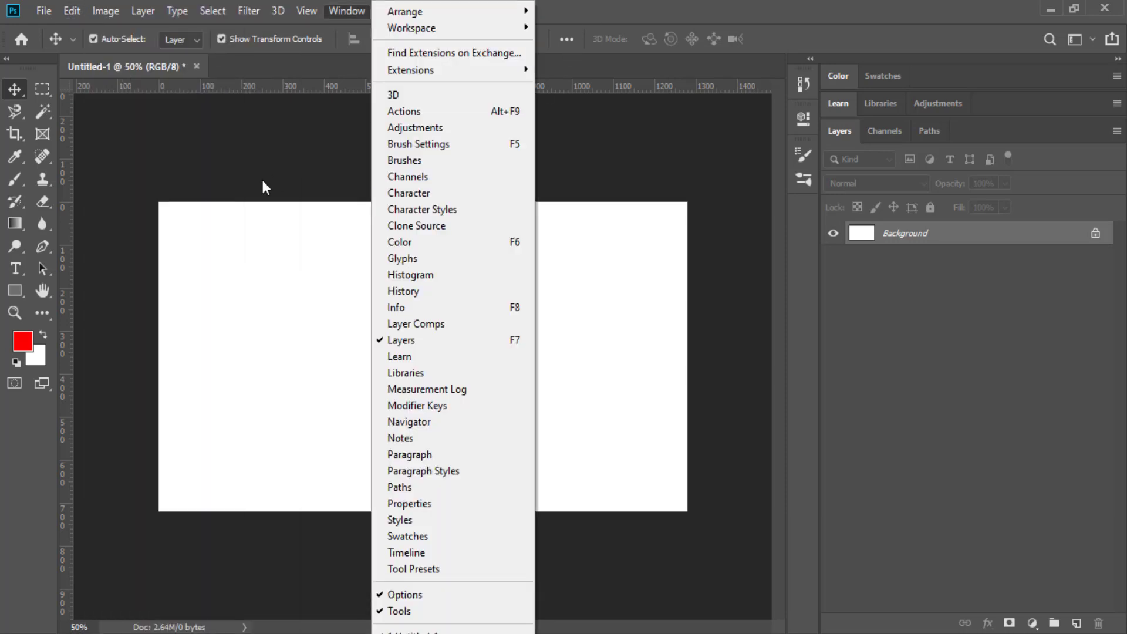
pyautogui.click(171, 5)
pyautogui.click(171, 5)
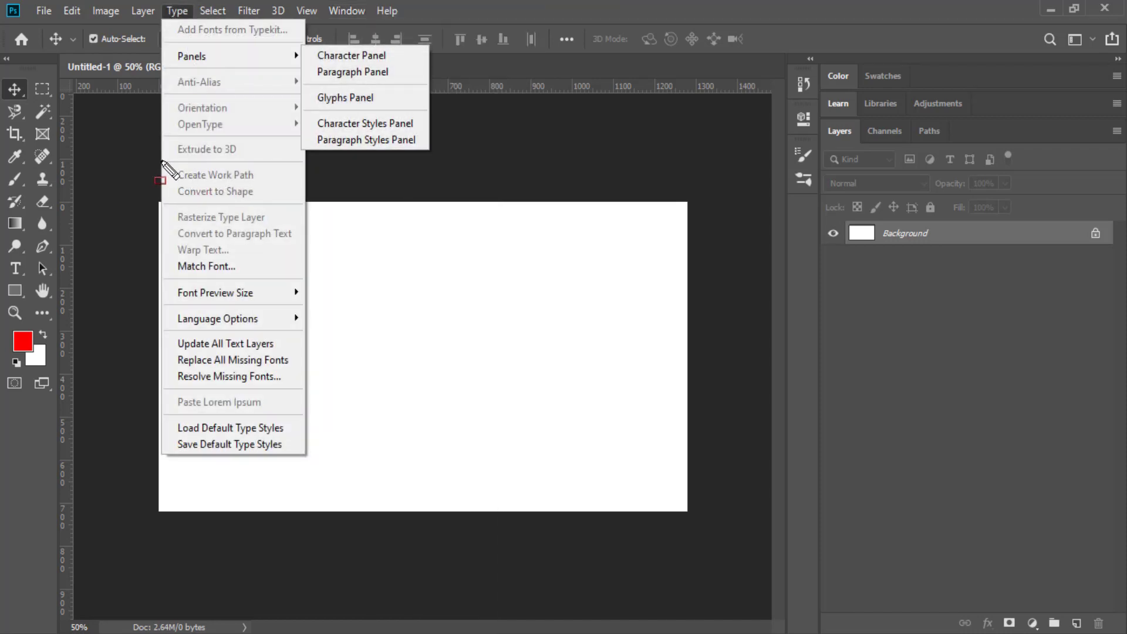
pyautogui.moveTo(193, 172)
pyautogui.mouseDown()
pyautogui.moveTo(276, 219)
pyautogui.moveTo(305, 294)
pyautogui.mouseUp()
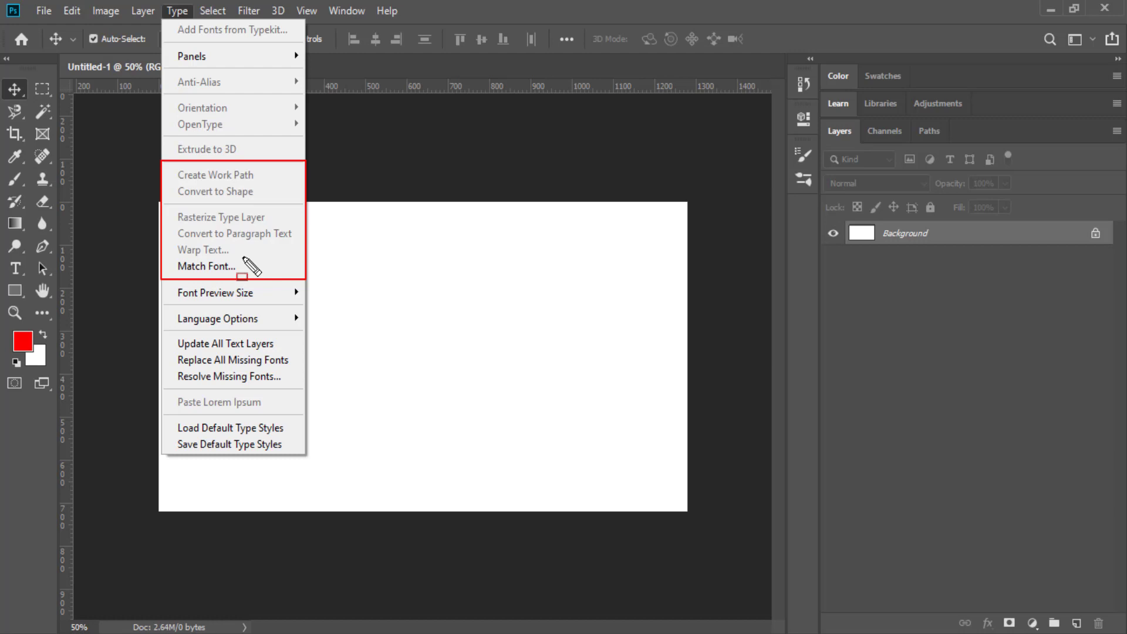
pyautogui.moveTo(161, 16); pyautogui.dragTo(318, 160)
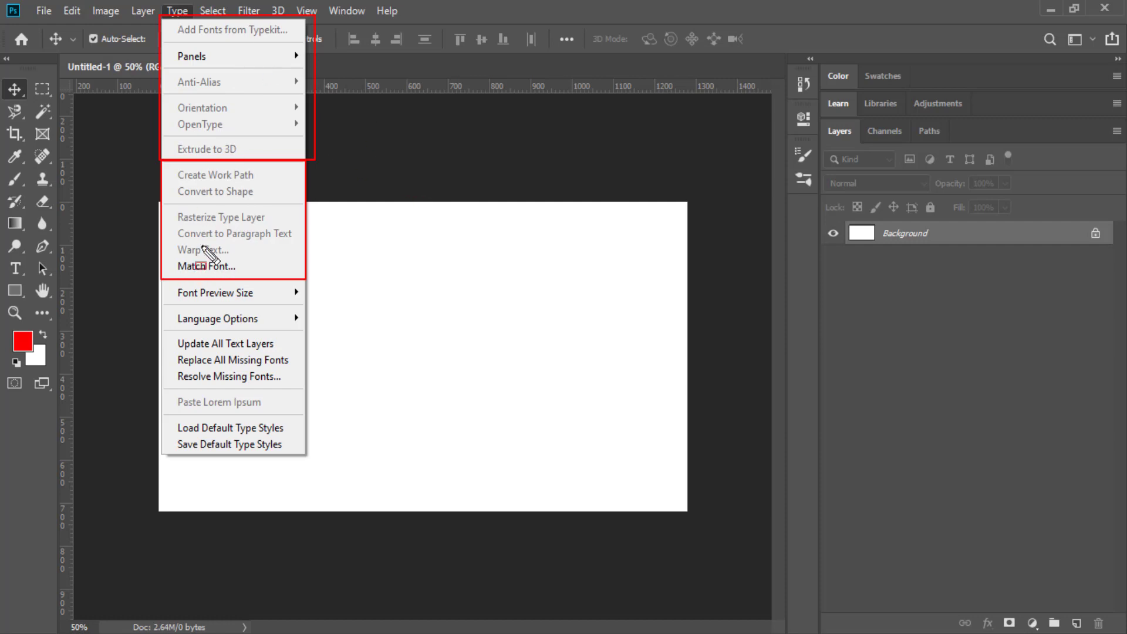
pyautogui.press('Escape')
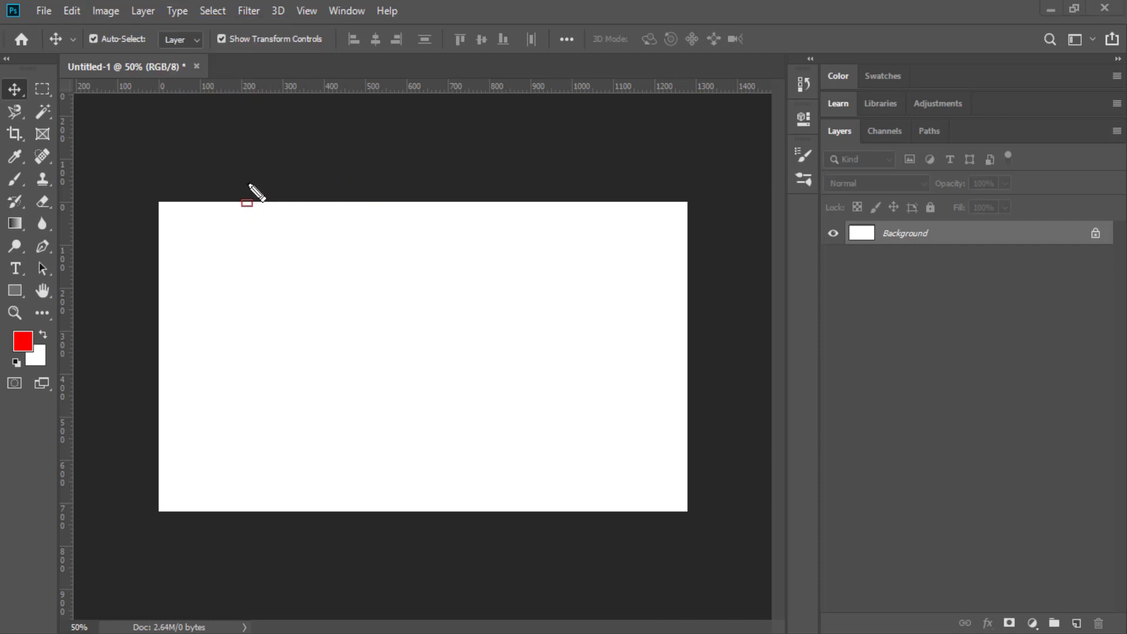
pyautogui.click(178, 11)
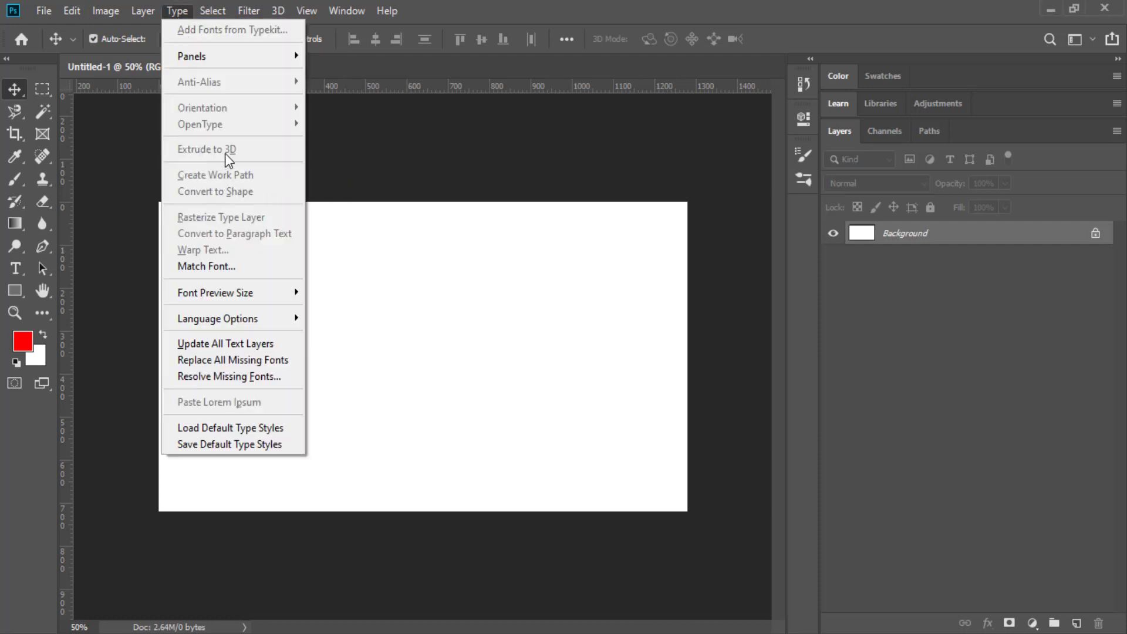
pyautogui.moveTo(143, 11)
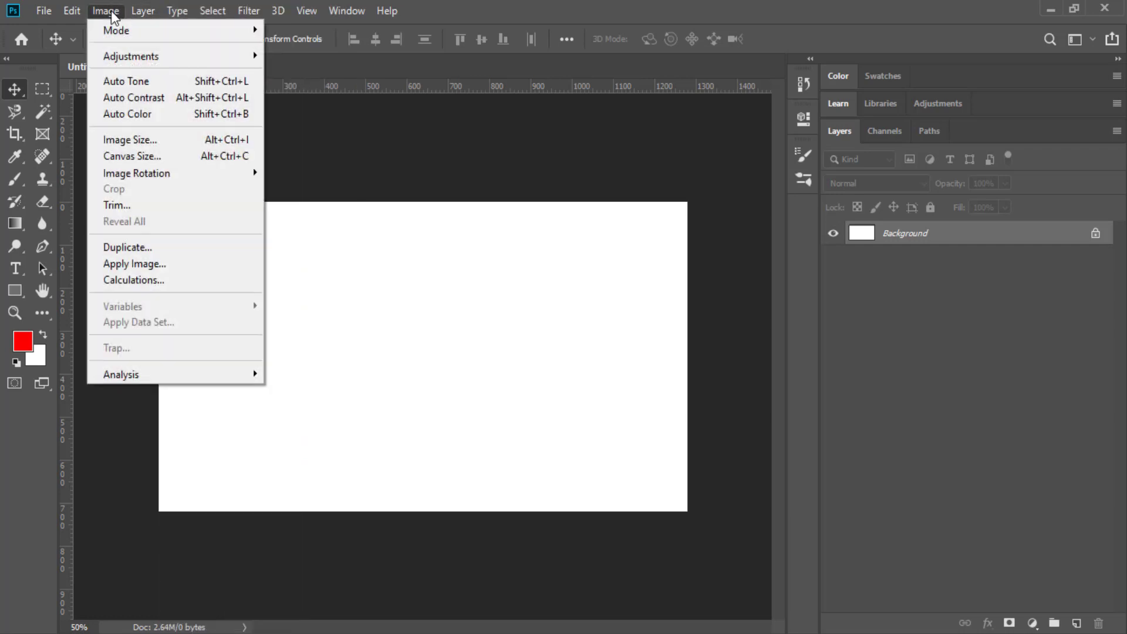
pyautogui.moveTo(39, 13)
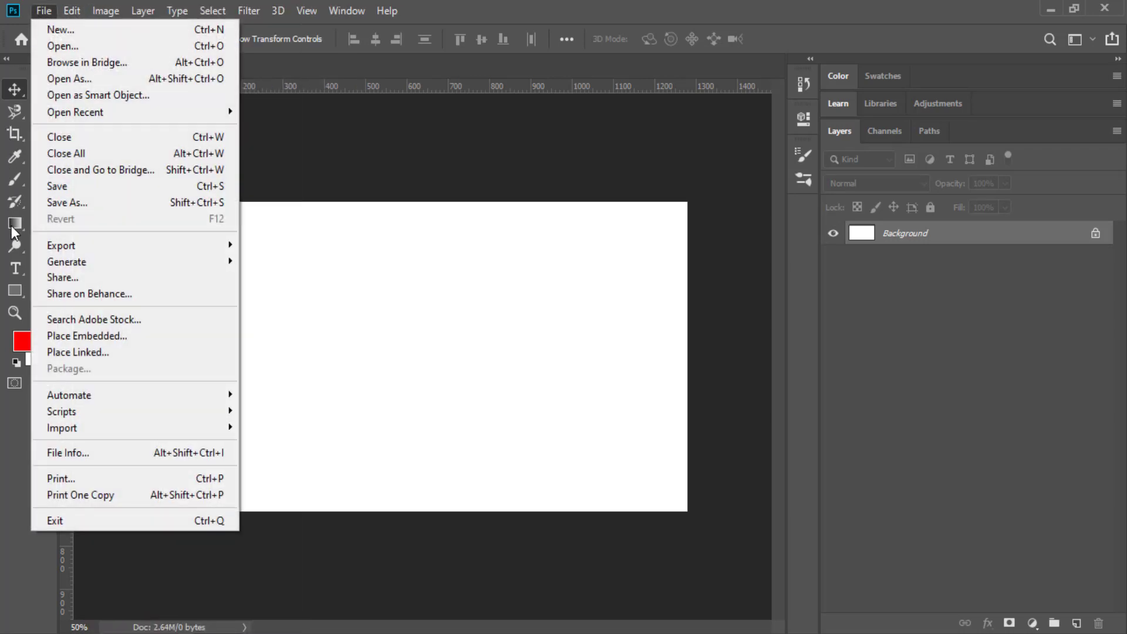
pyautogui.click(13, 416)
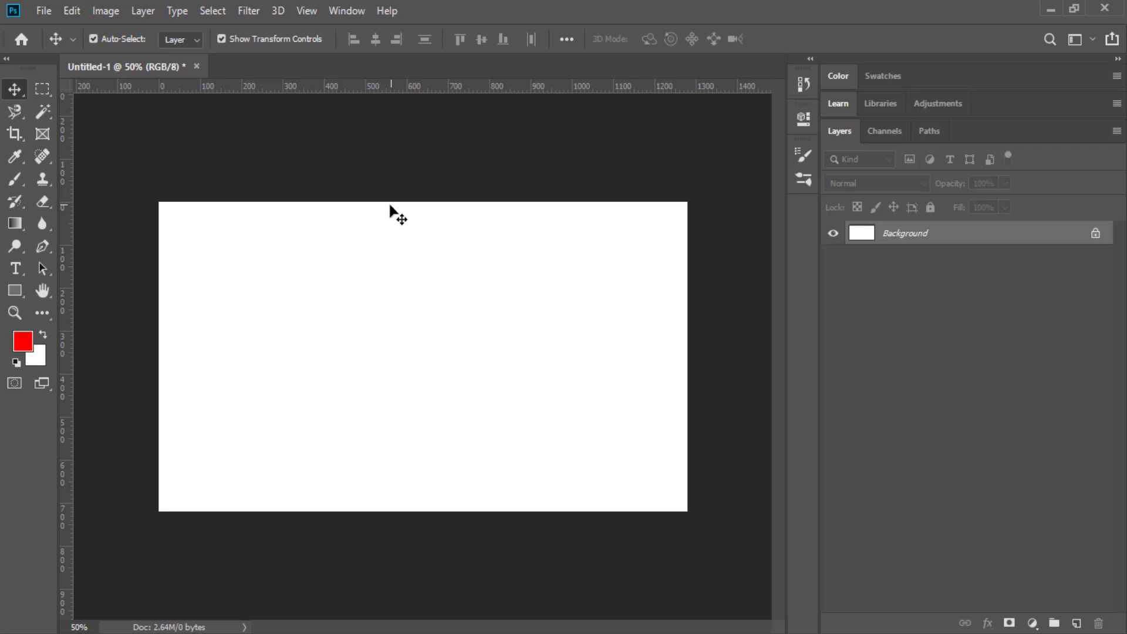
pyautogui.click(179, 12)
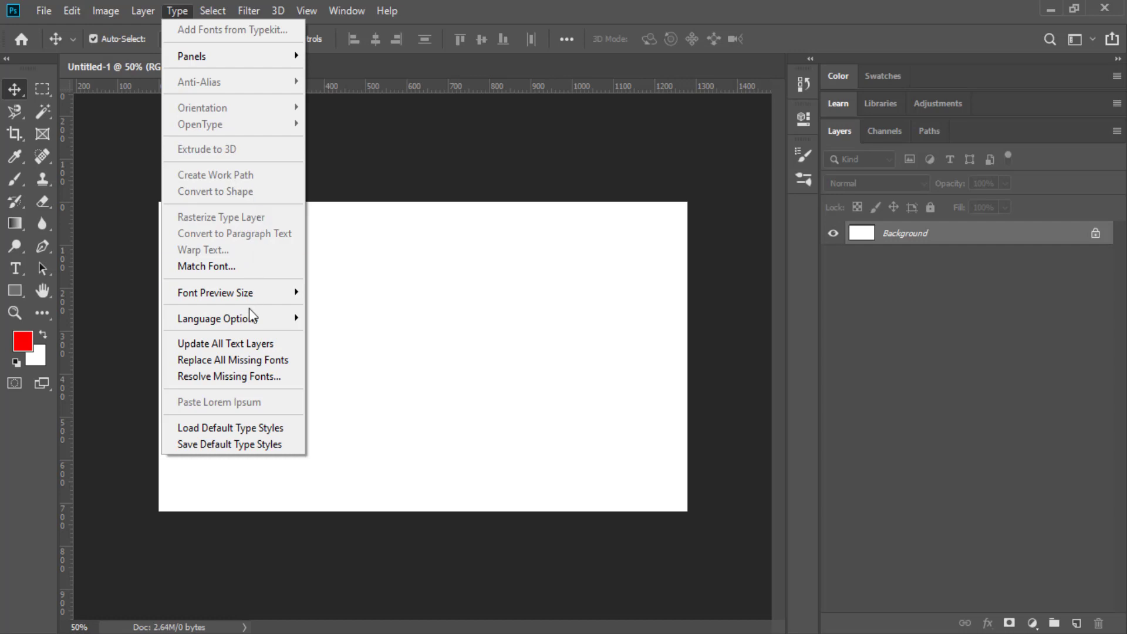
pyautogui.click(411, 323)
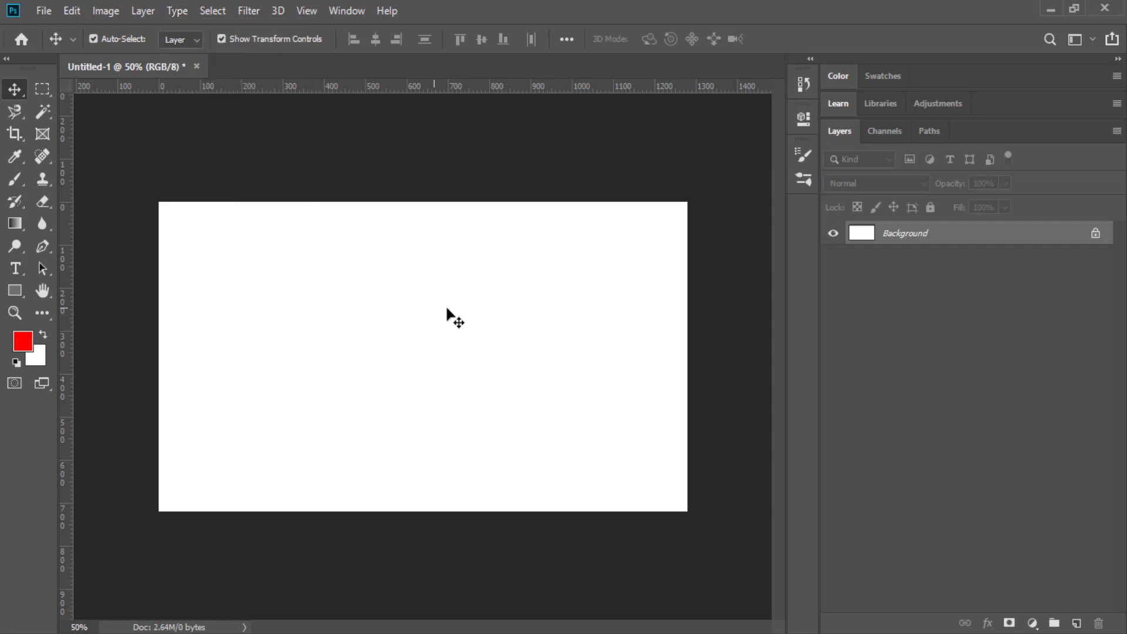
pyautogui.moveTo(136, 183); pyautogui.dragTo(705, 547)
pyautogui.press('Escape')
# - Set the Horizontal Type tool's text color to pure red, ff0000
pyautogui.click(13, 254)
pyautogui.click(18, 267)
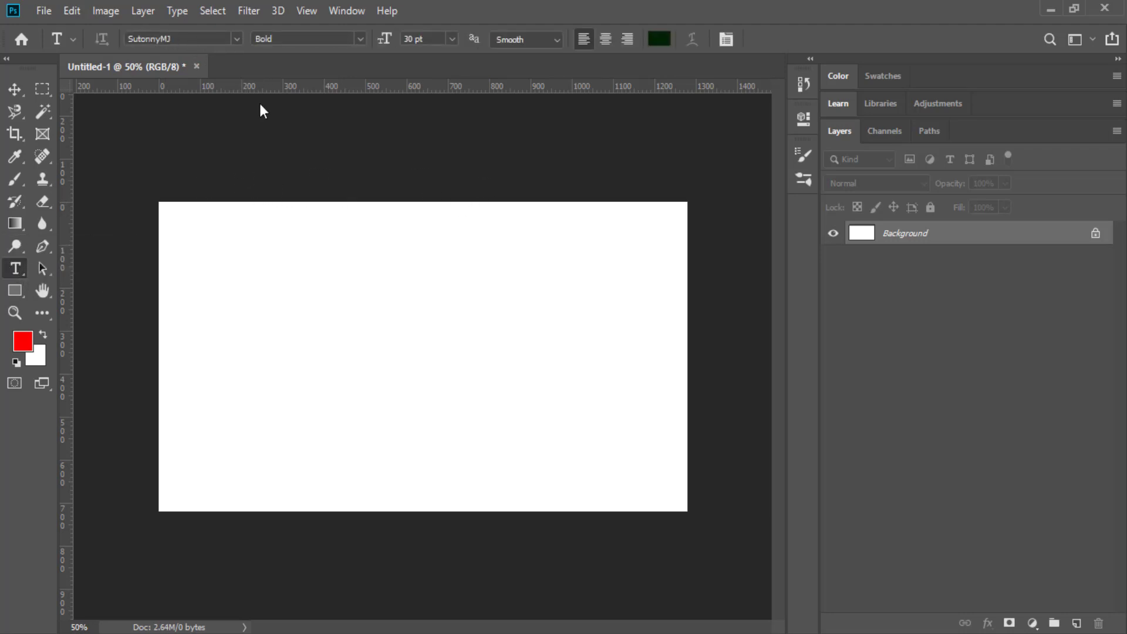
pyautogui.click(660, 39)
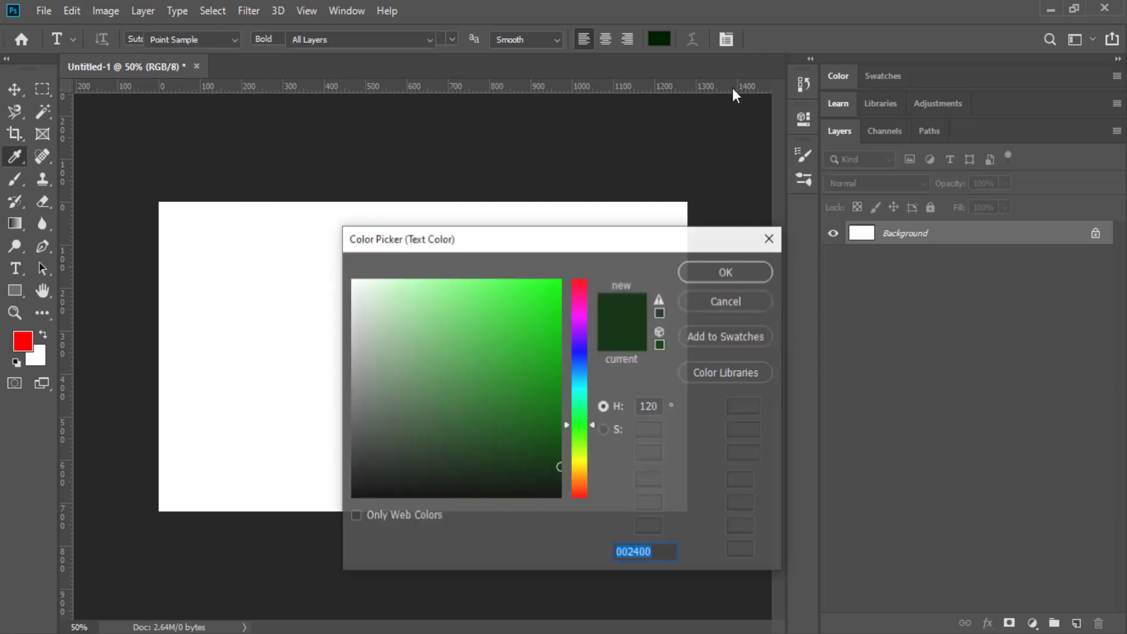
pyautogui.click(579, 293)
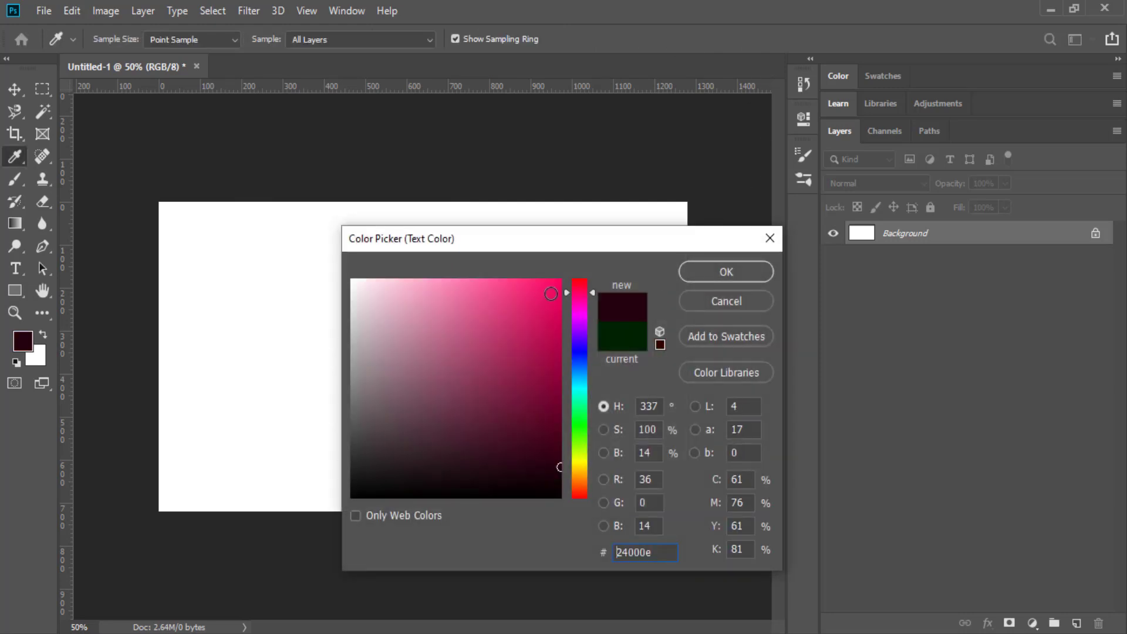
pyautogui.click(560, 281)
pyautogui.moveTo(578, 324); pyautogui.dragTo(590, 277)
pyautogui.click(726, 279)
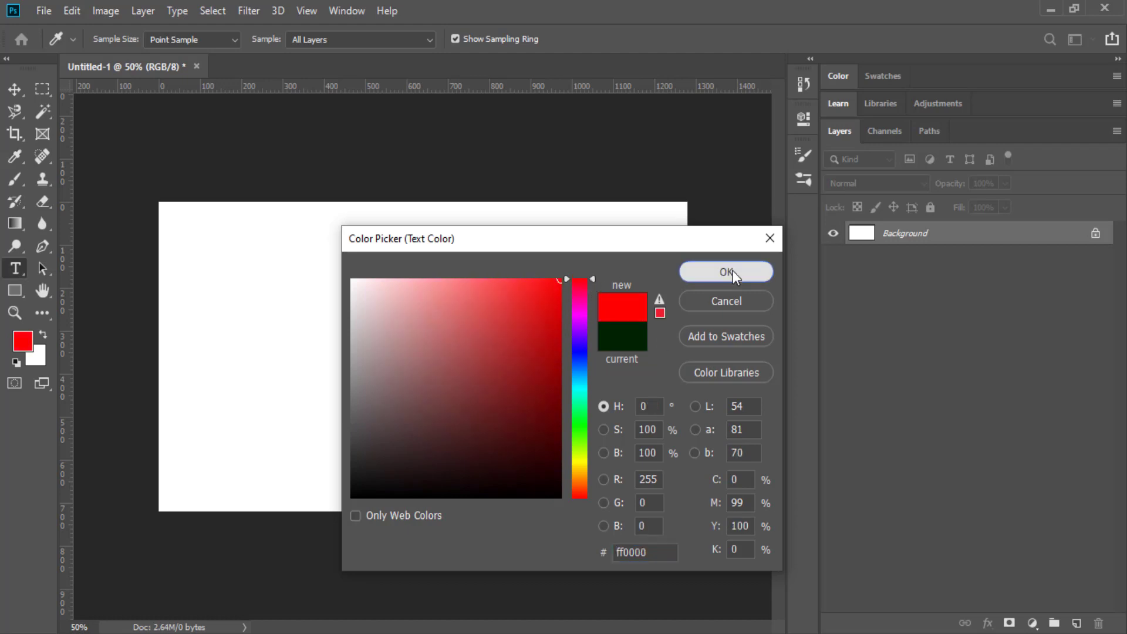
# - Add a text layer near the canvas center with the name in Bengali, in 30 pt SutonnyMJ Bold
pyautogui.click(362, 349)
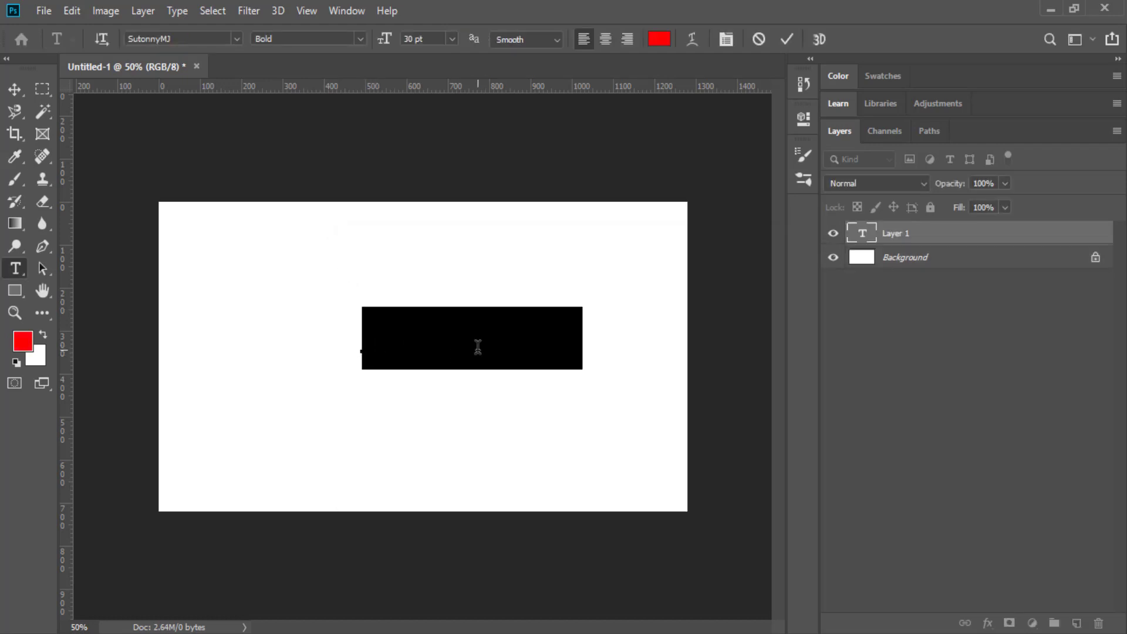
pyautogui.write('আও ')
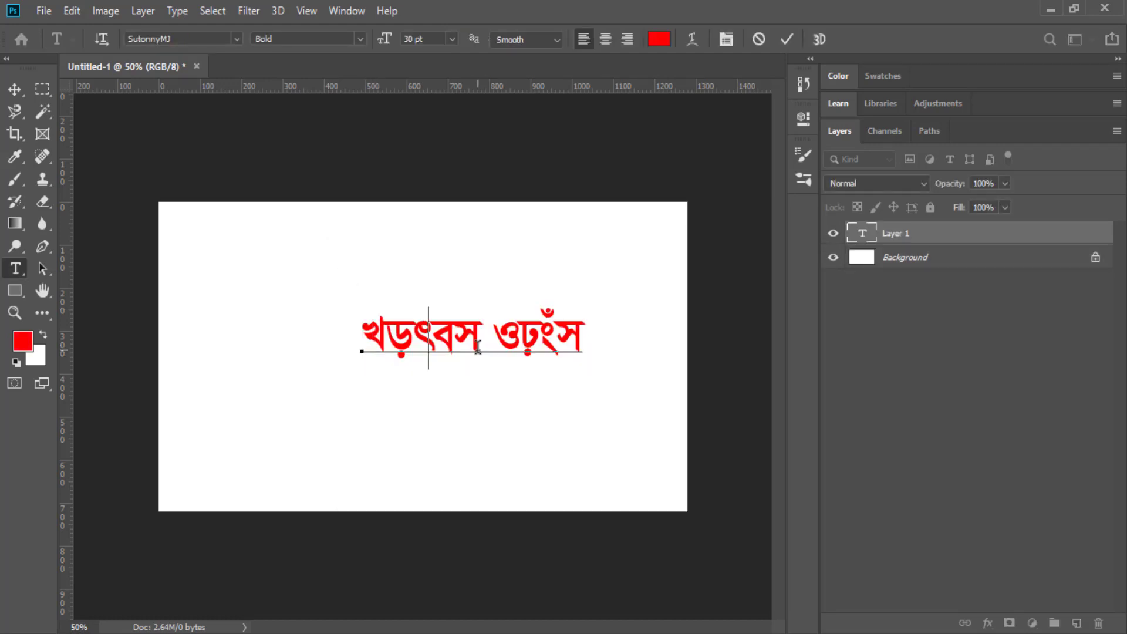
pyautogui.write('য়াল')
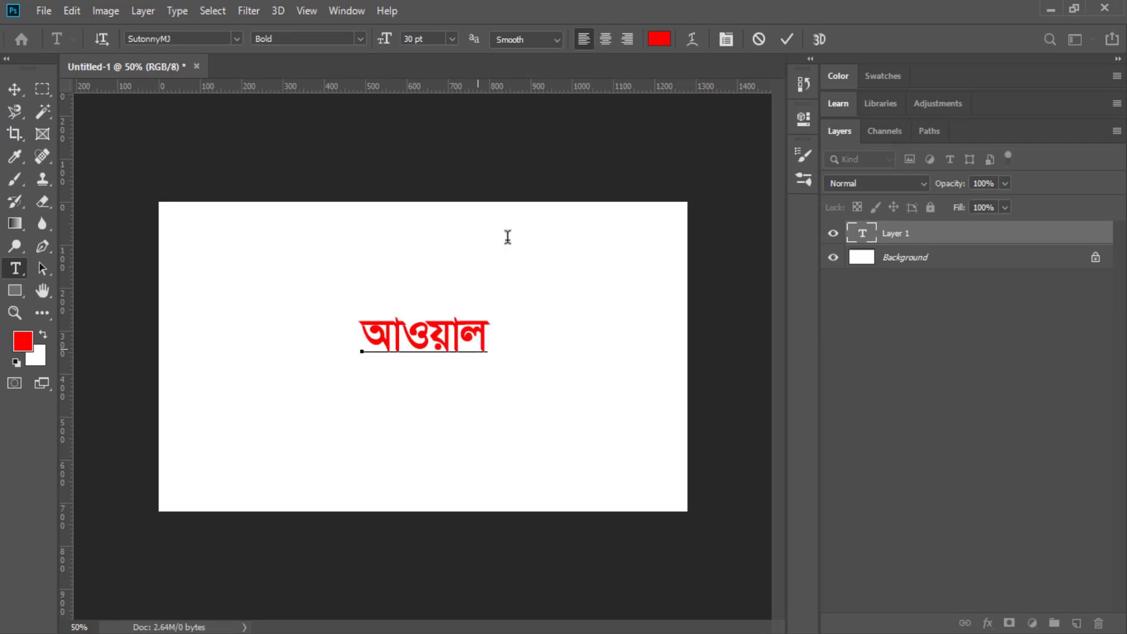
# - Scale the Bengali text to about 222% and move it to the upper half of the canvas
pyautogui.click(14, 89)
pyautogui.moveTo(426, 349); pyautogui.dragTo(431, 243)
pyautogui.moveTo(457, 322); pyautogui.dragTo(456, 351)
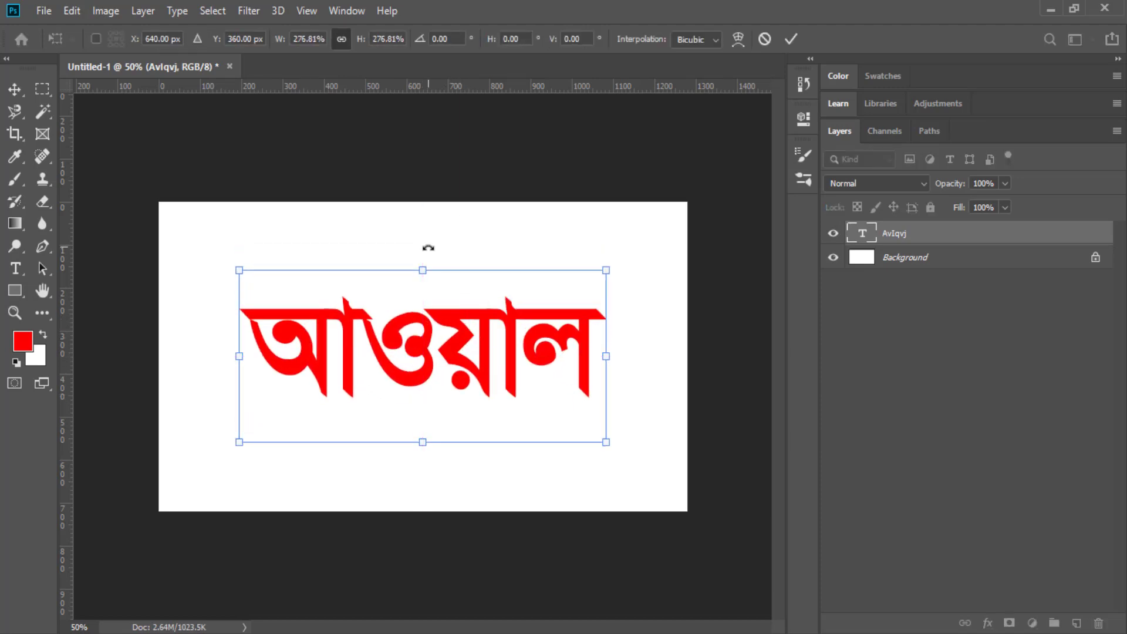
pyautogui.moveTo(420, 270); pyautogui.dragTo(419, 310)
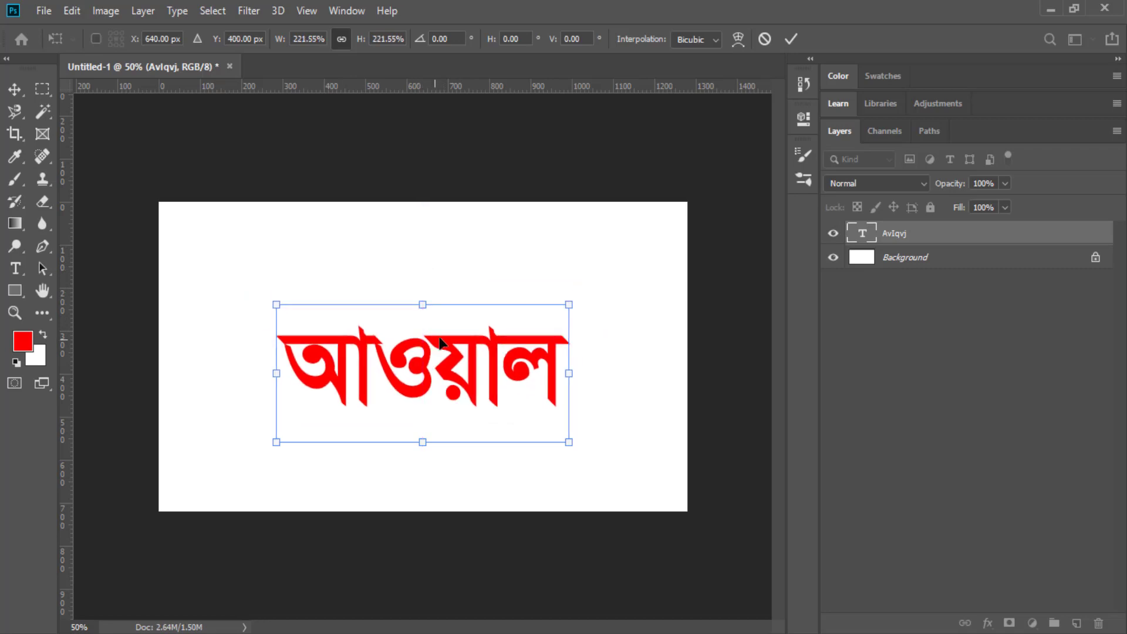
pyautogui.click(791, 40)
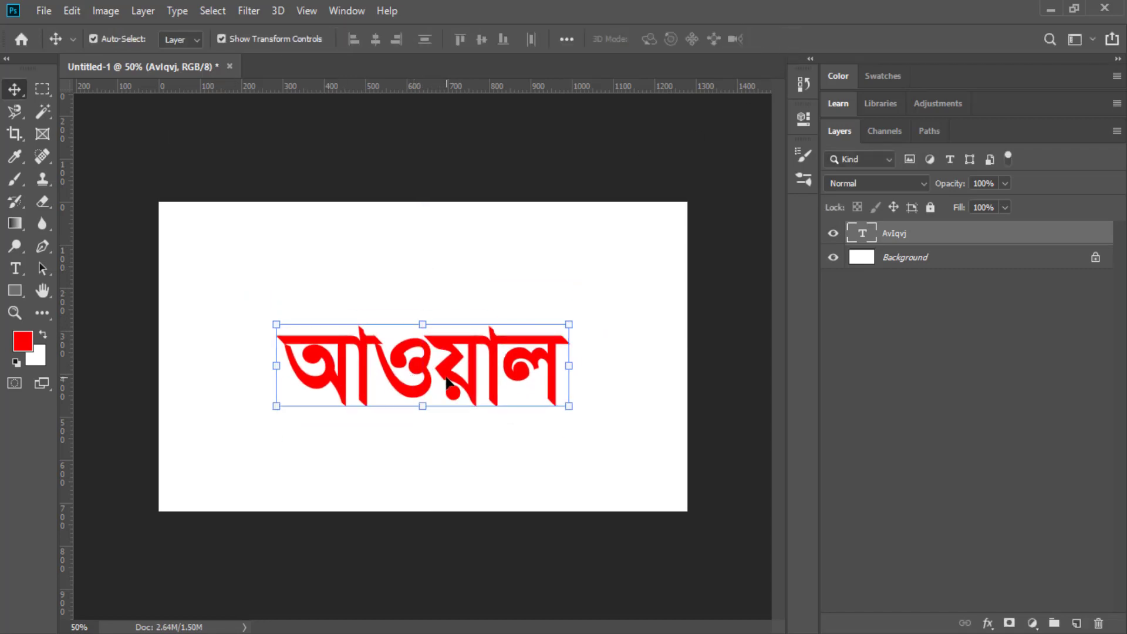
pyautogui.moveTo(461, 375); pyautogui.dragTo(466, 294)
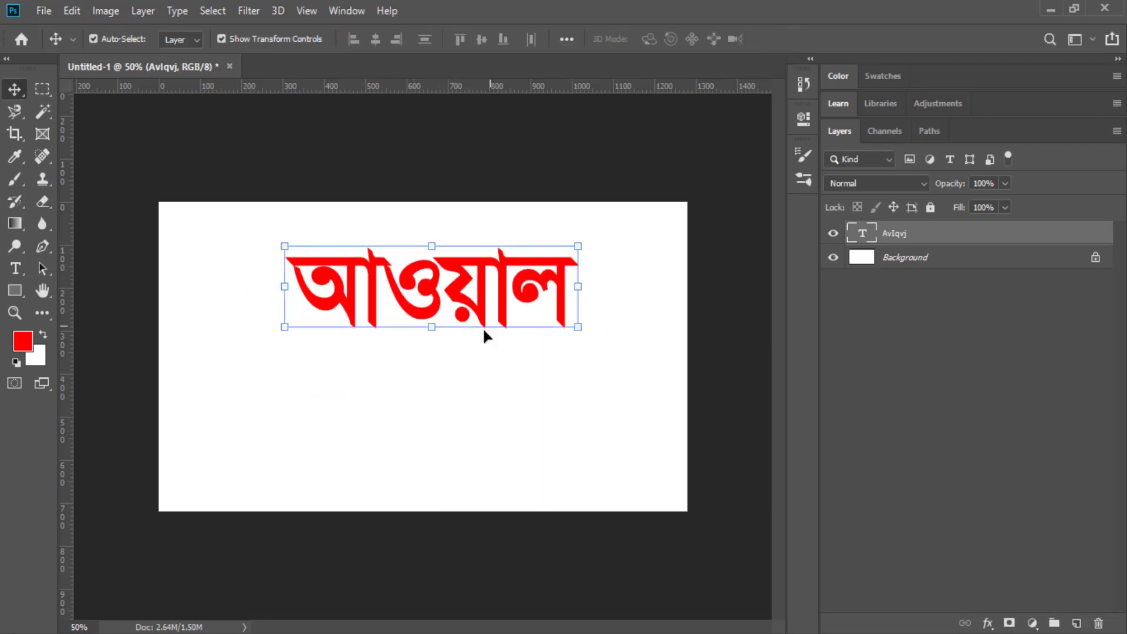
# - Create a work path from the Bengali text layer
pyautogui.click(179, 12)
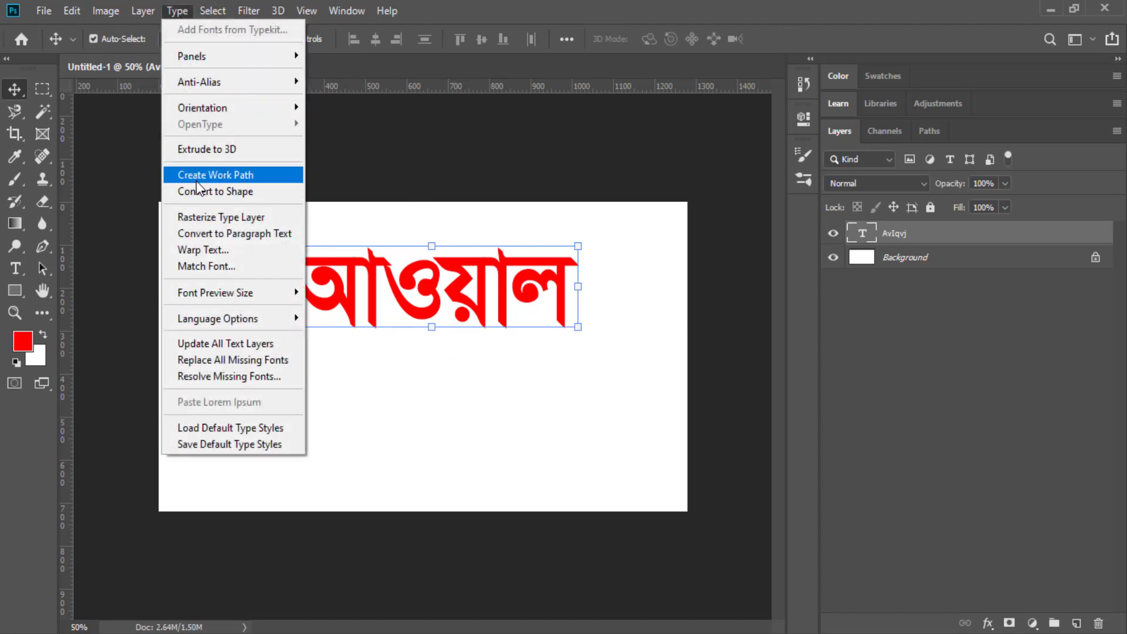
pyautogui.click(257, 175)
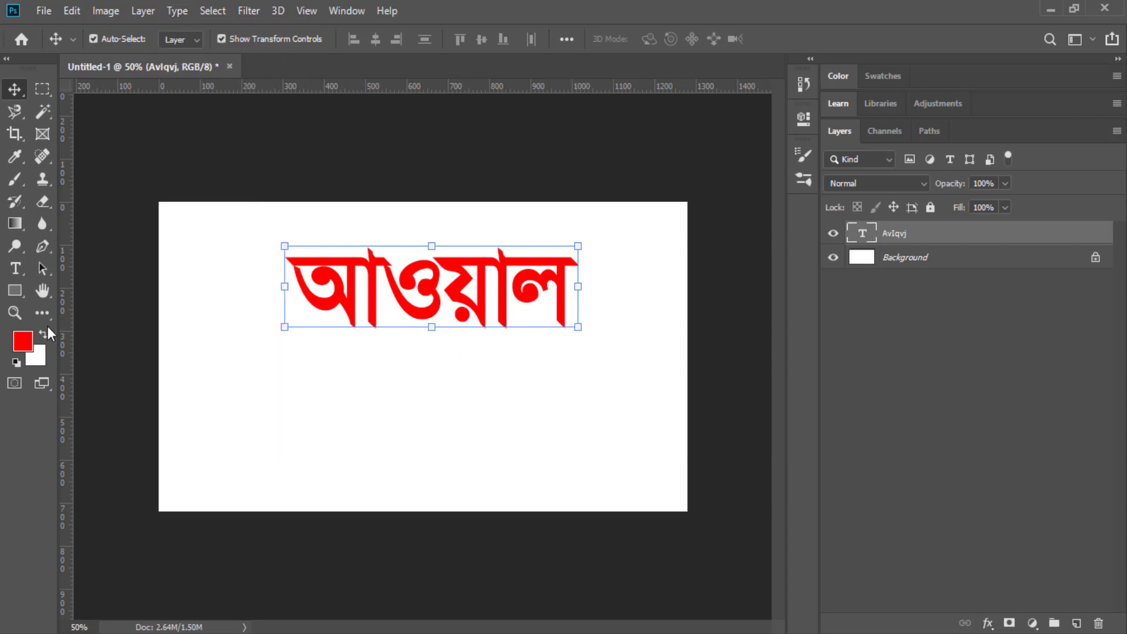
pyautogui.click(15, 313)
pyautogui.moveTo(302, 254); pyautogui.dragTo(412, 319)
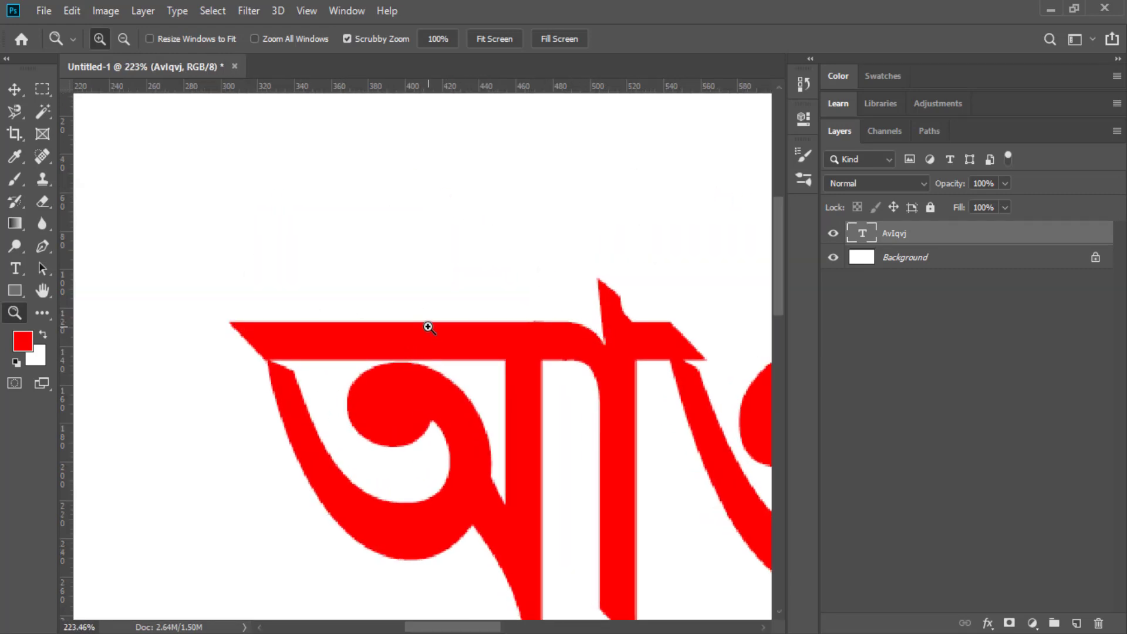
pyautogui.hotkey('ctrl', '0')
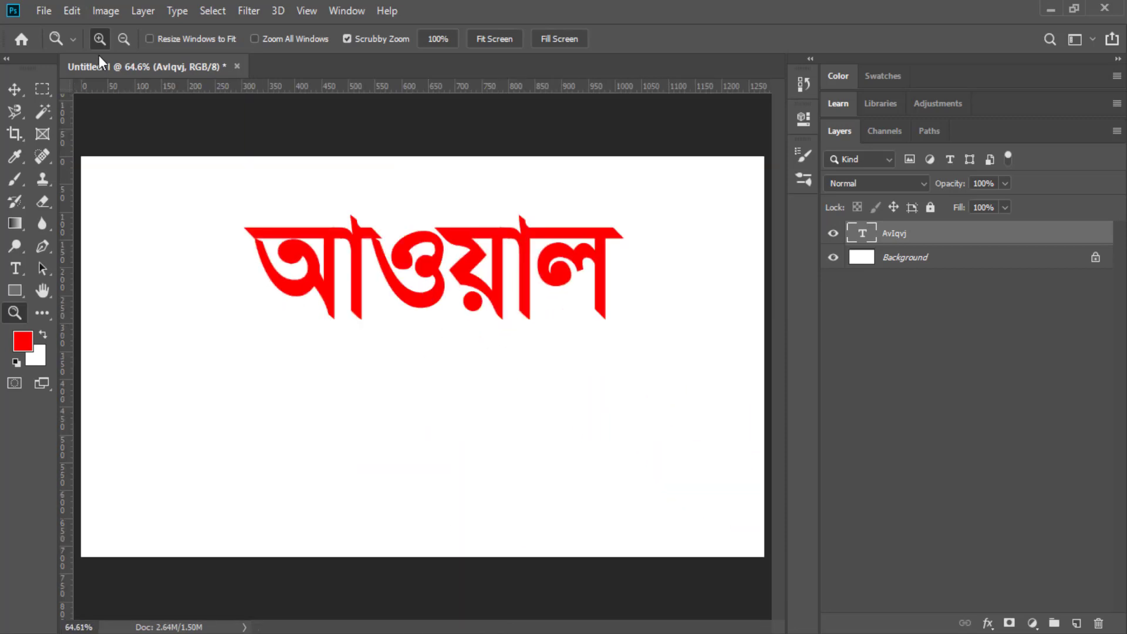
pyautogui.click(14, 91)
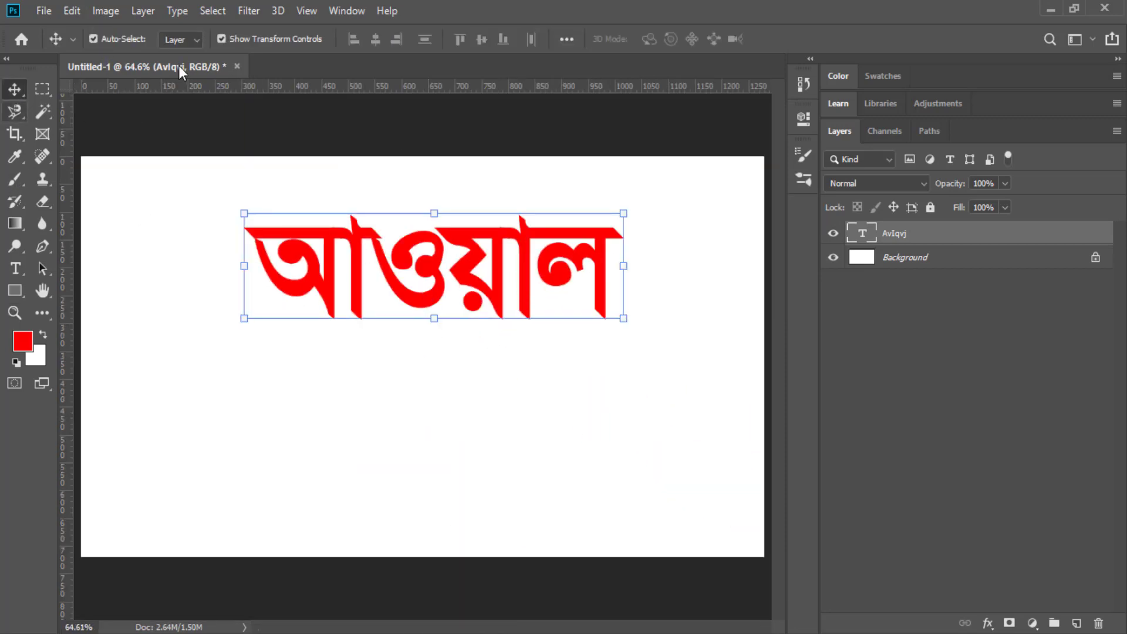
pyautogui.click(174, 13)
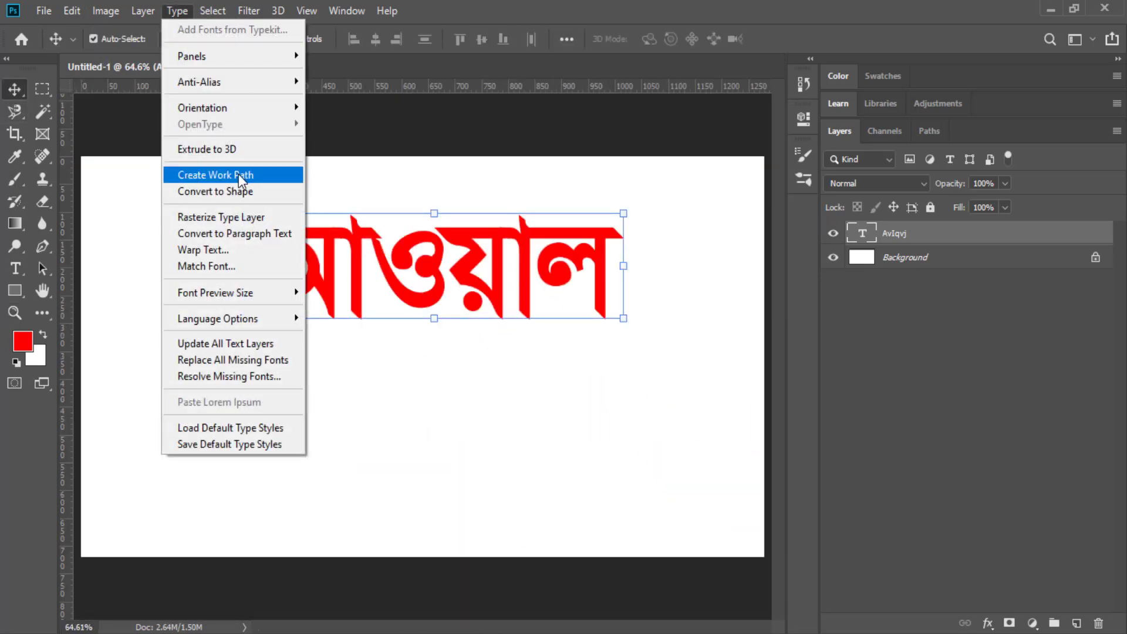
pyautogui.click(896, 238)
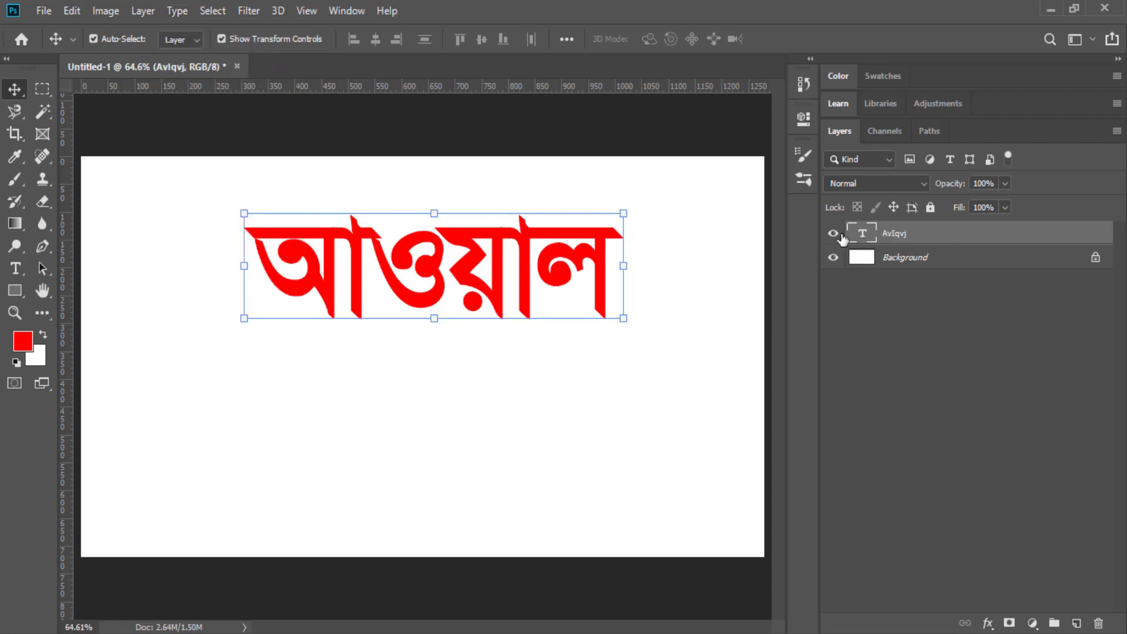
pyautogui.click(177, 12)
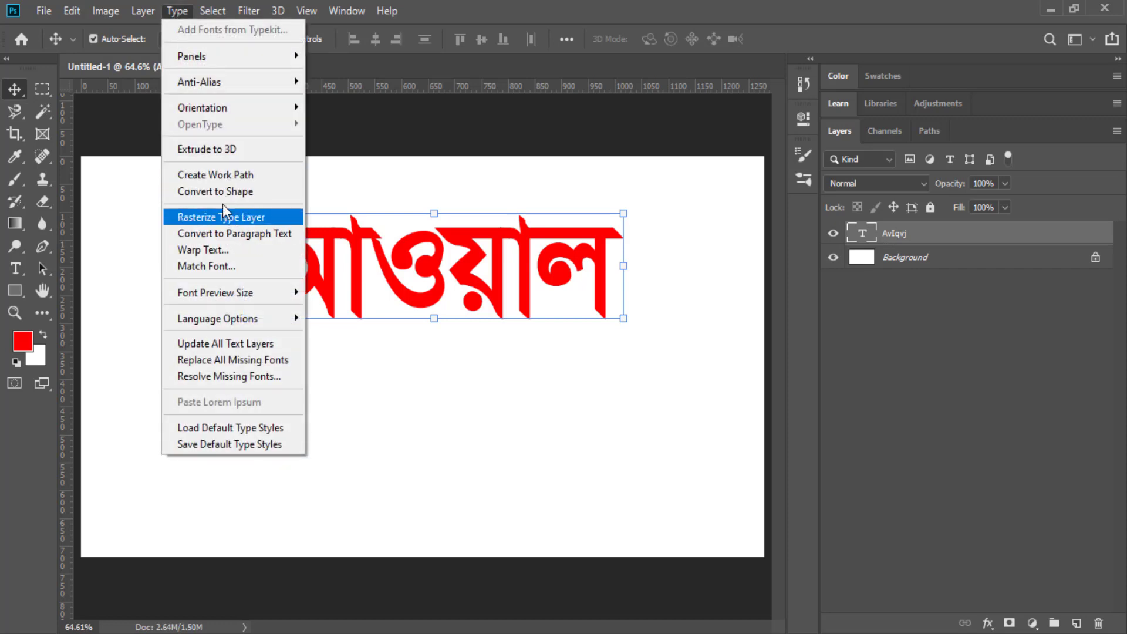
pyautogui.click(257, 176)
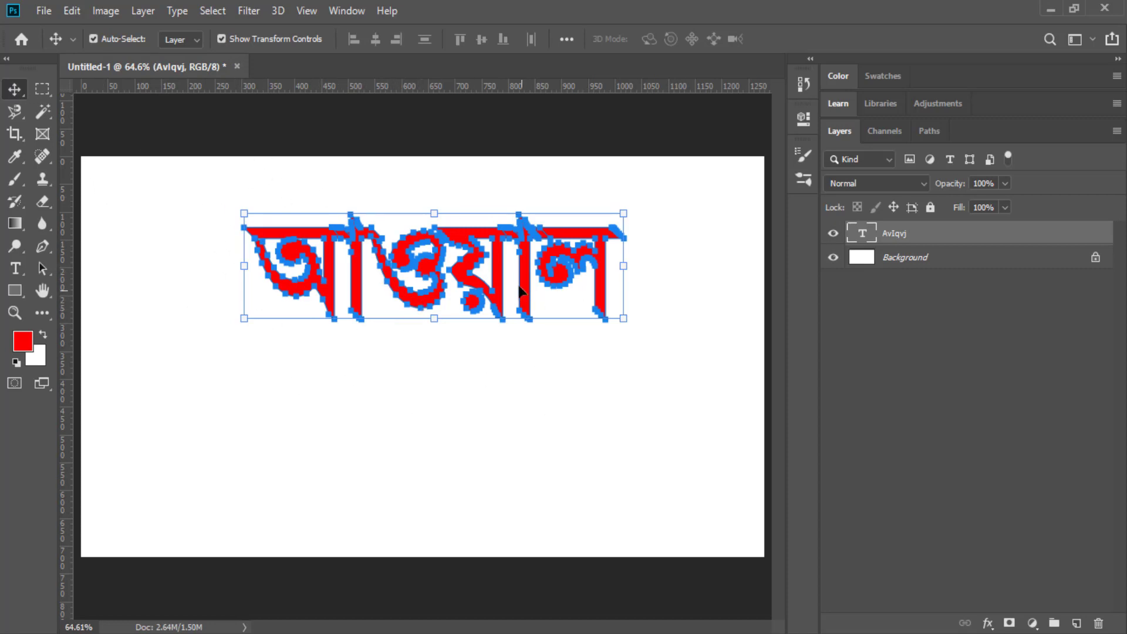
# - Move the red text layer down to the lower half of the canvas, clear of the work path, and deselect it
pyautogui.moveTo(495, 262); pyautogui.dragTo(505, 316)
pyautogui.moveTo(503, 390); pyautogui.dragTo(527, 435)
pyautogui.click(670, 294)
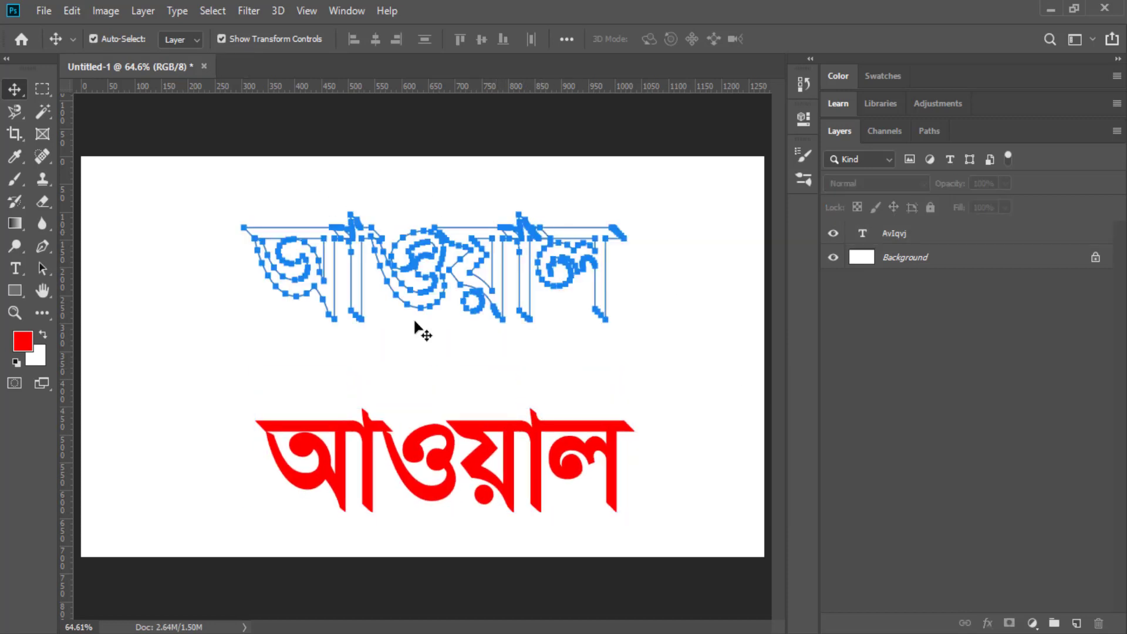
# - Try to select the work path's outlines with the Move tool
pyautogui.moveTo(188, 177); pyautogui.dragTo(656, 344)
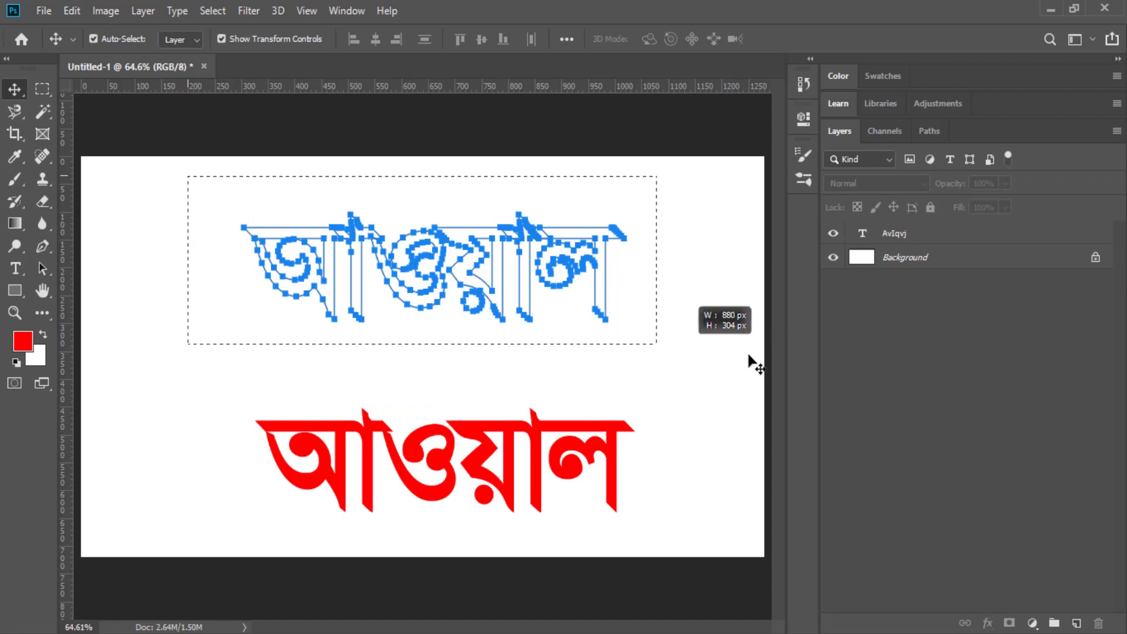
pyautogui.moveTo(167, 196); pyautogui.dragTo(752, 399)
pyautogui.click(520, 305)
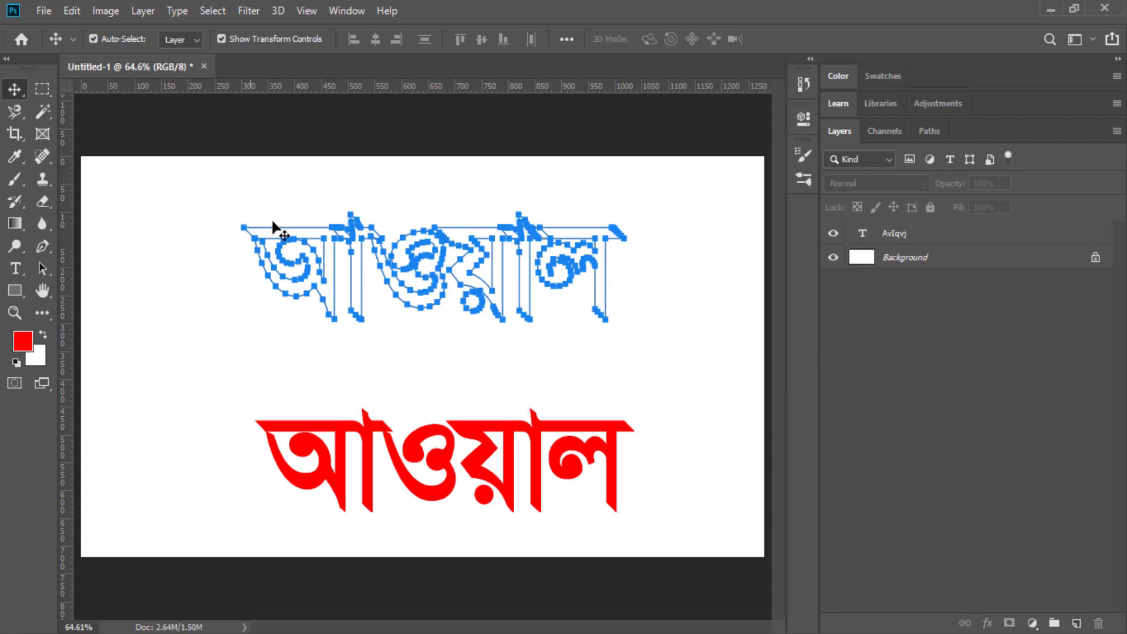
# - Select the entire work path with the Path Selection tool and move it to the upper-left area of the canvas
pyautogui.click(51, 270)
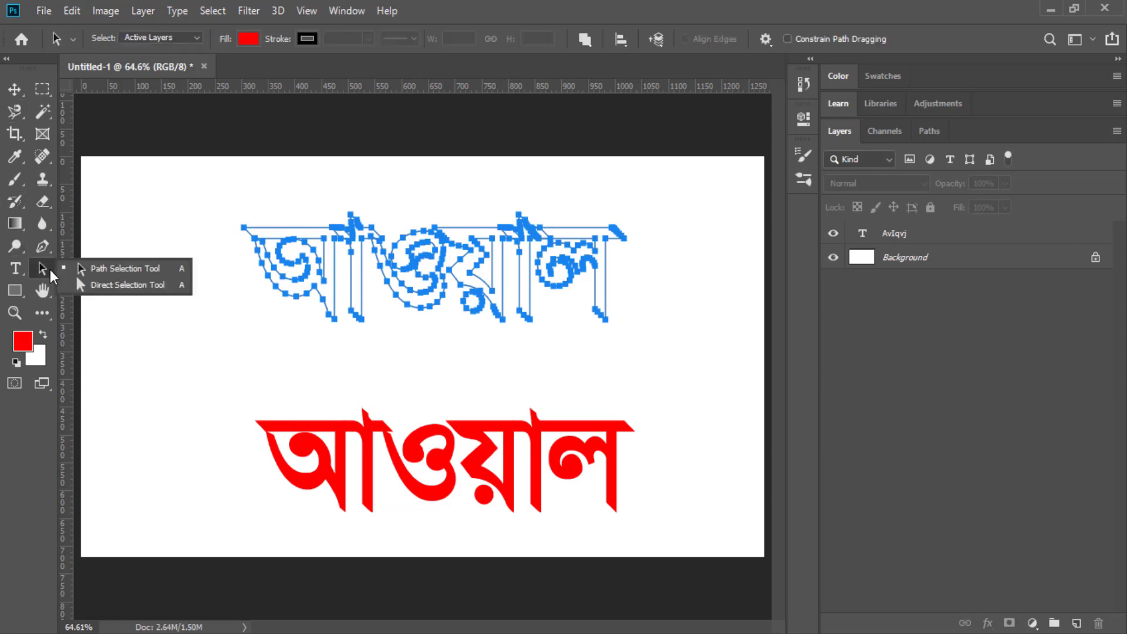
pyautogui.click(146, 273)
pyautogui.moveTo(185, 170); pyautogui.dragTo(718, 357)
pyautogui.moveTo(567, 261); pyautogui.dragTo(426, 243)
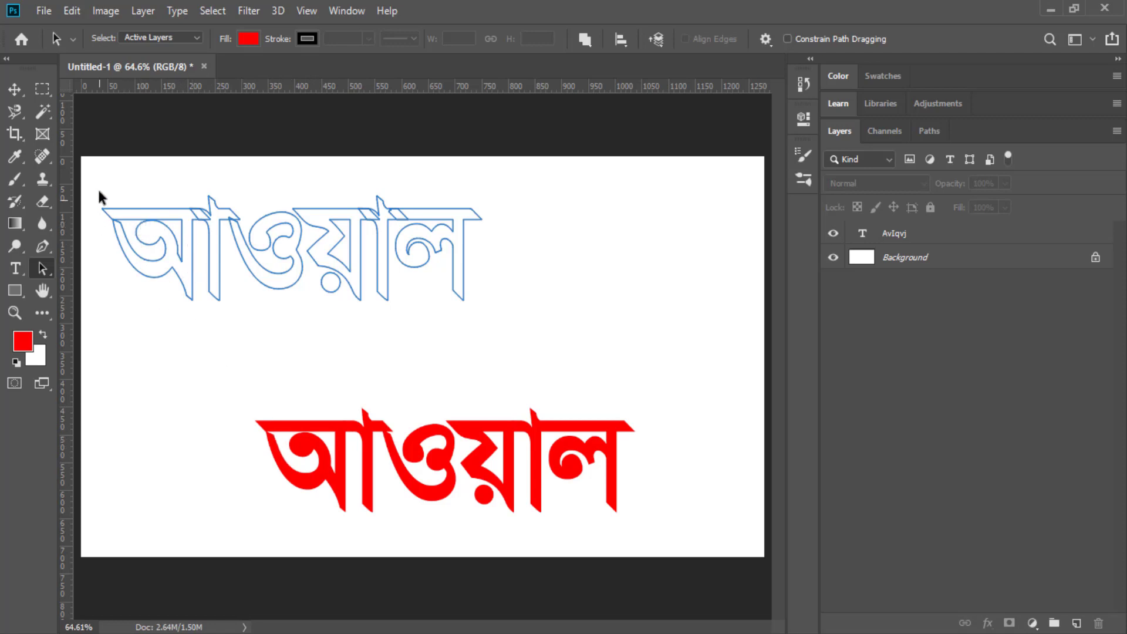
# - Separate the last three letter outlines (য়, া and ল) from the word by moving each one to the right individually
pyautogui.moveTo(93, 183); pyautogui.dragTo(184, 268)
pyautogui.click(551, 285)
pyautogui.moveTo(458, 226); pyautogui.dragTo(700, 249)
pyautogui.moveTo(385, 246); pyautogui.dragTo(587, 229)
pyautogui.moveTo(337, 245); pyautogui.dragTo(522, 287)
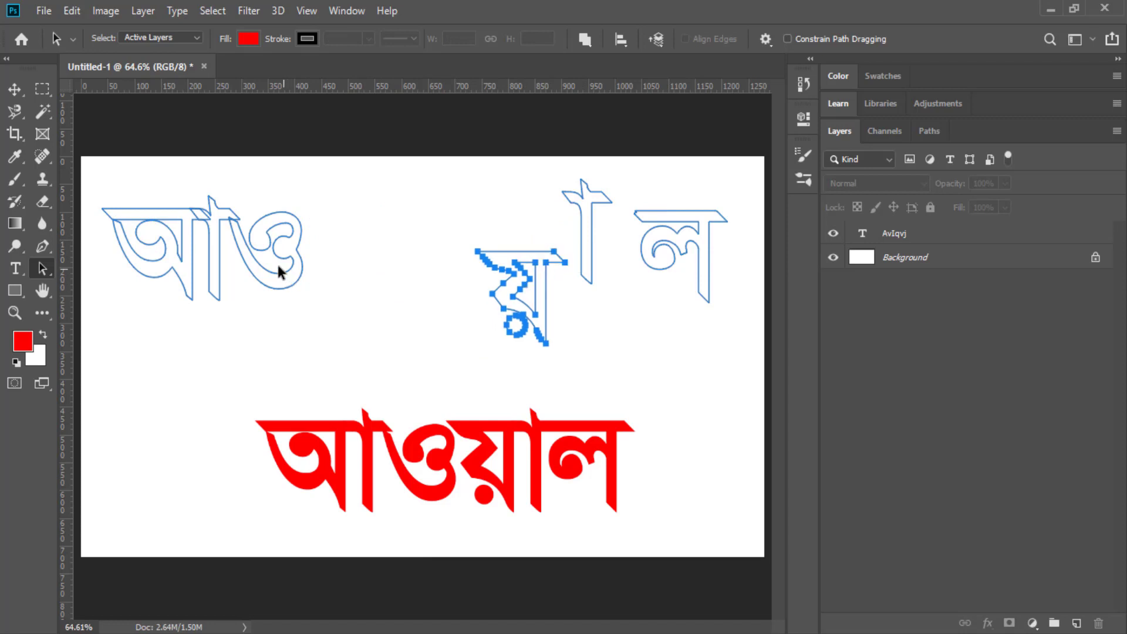
# - Move the first three letter outlines (অ, া and ও) apart so that each one stands alone
pyautogui.moveTo(278, 264); pyautogui.dragTo(410, 229)
pyautogui.moveTo(264, 247); pyautogui.dragTo(370, 221)
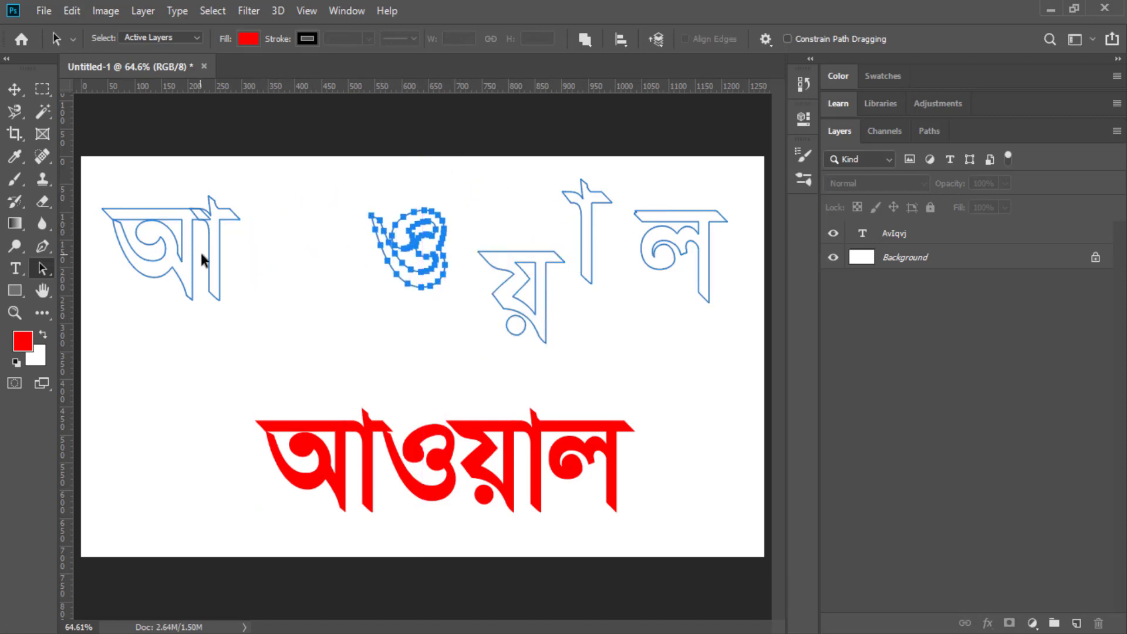
pyautogui.moveTo(200, 250); pyautogui.dragTo(326, 224)
pyautogui.moveTo(193, 228); pyautogui.dragTo(179, 304)
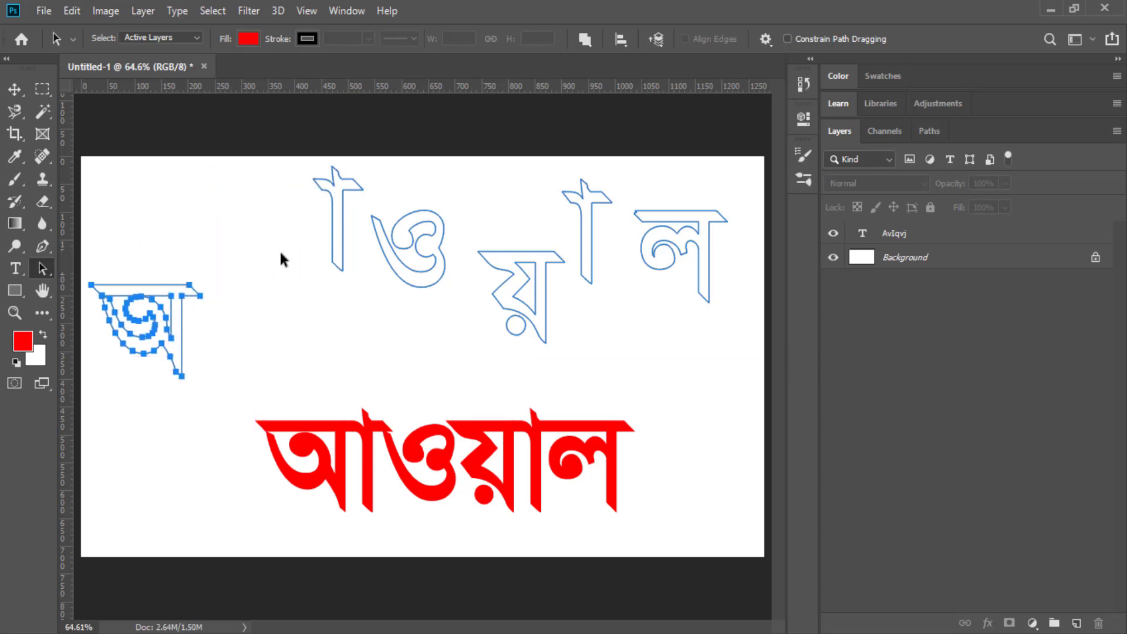
# - Rearrange the separated outlines: lower both া signs and the final ল, and shift ও to the left
pyautogui.moveTo(344, 230); pyautogui.dragTo(279, 355)
pyautogui.moveTo(436, 267); pyautogui.dragTo(321, 270)
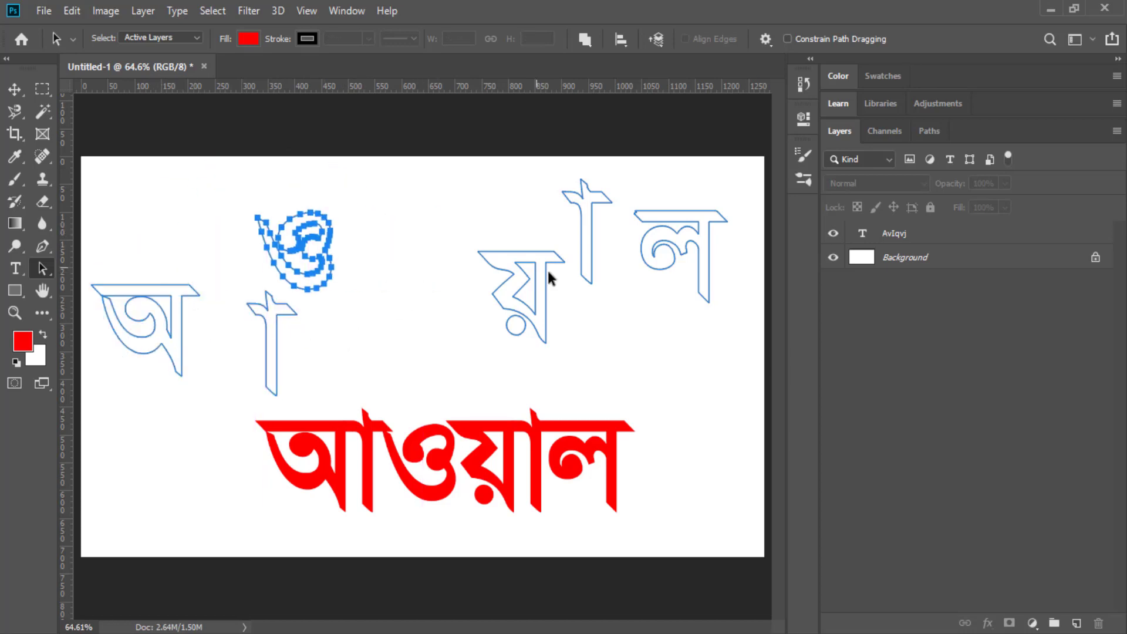
pyautogui.moveTo(448, 279); pyautogui.dragTo(550, 280)
pyautogui.moveTo(590, 223); pyautogui.dragTo(601, 329)
pyautogui.moveTo(707, 260); pyautogui.dragTo(674, 347)
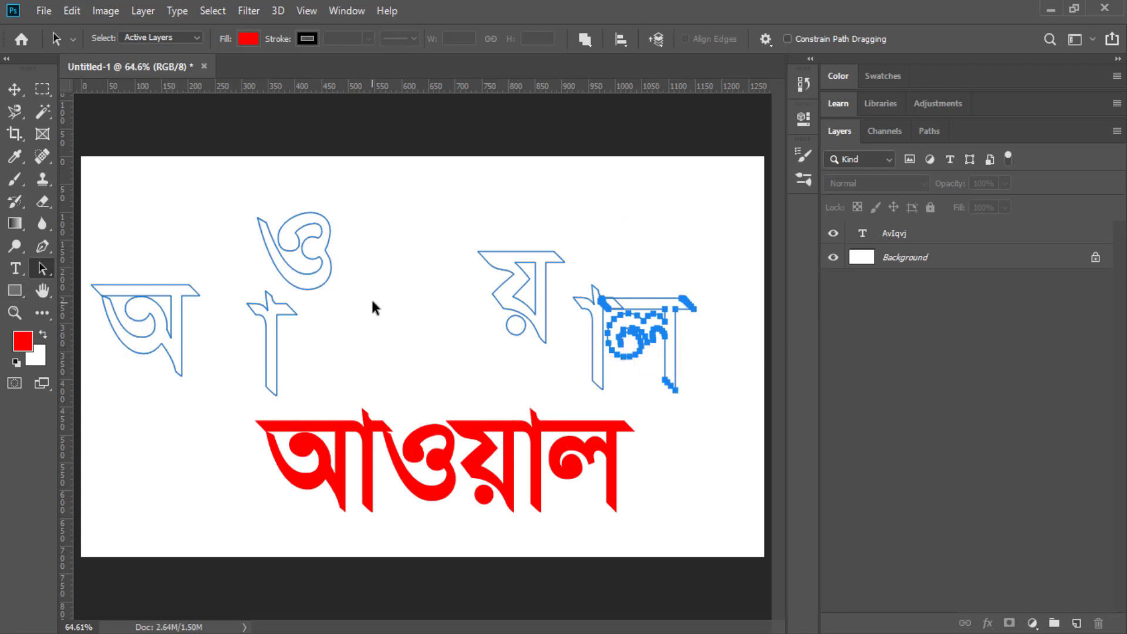
# - Undo the individual letter moves until the work path is one whole word again
pyautogui.hotkey('ctrl', 'z')
pyautogui.hotkey('ctrl', 'z')
pyautogui.hotkey('ctrl', 'z')
pyautogui.hotkey('ctrl', 'z')
pyautogui.hotkey('ctrl', 'z')
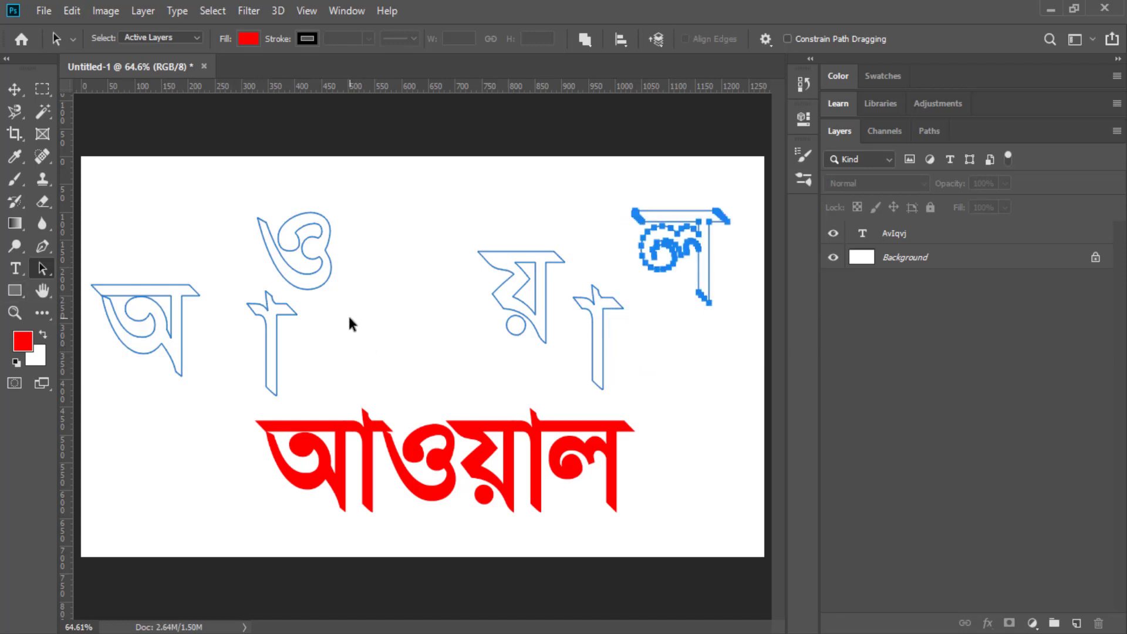
pyautogui.hotkey('ctrl', 'z')
pyautogui.hotkey('ctrl', 'z')
pyautogui.hotkey('ctrl', 'z')
pyautogui.hotkey('ctrl', 'z')
pyautogui.hotkey('ctrl', 'z')
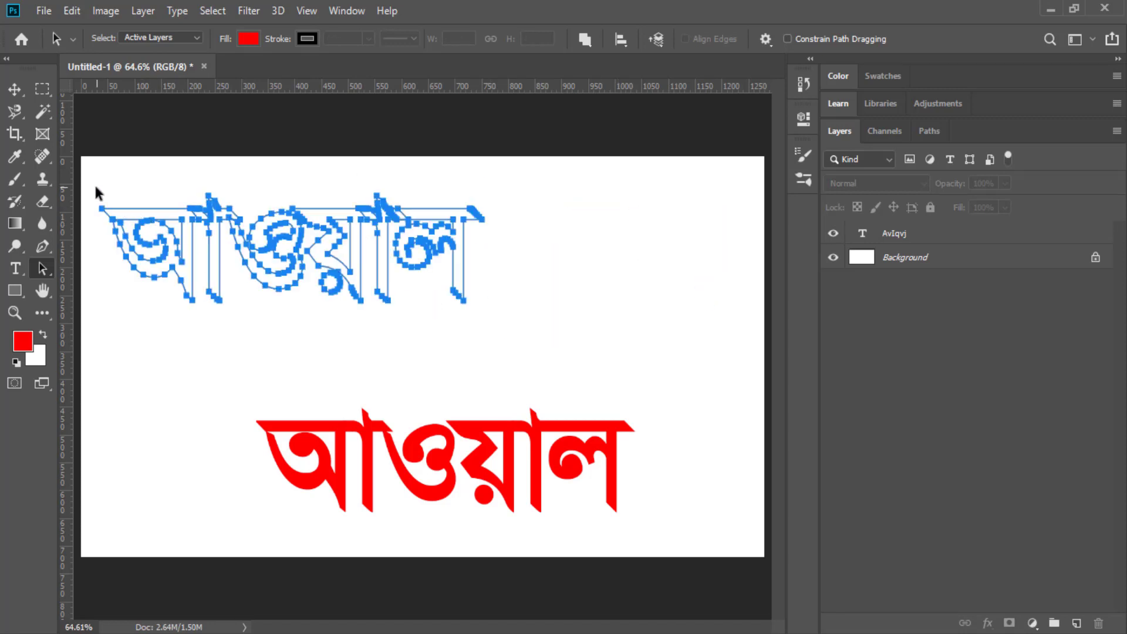
# - Select and delete the whole work path, and move the red text up to the middle of the canvas
pyautogui.moveTo(95, 188); pyautogui.dragTo(638, 333)
pyautogui.click(638, 335)
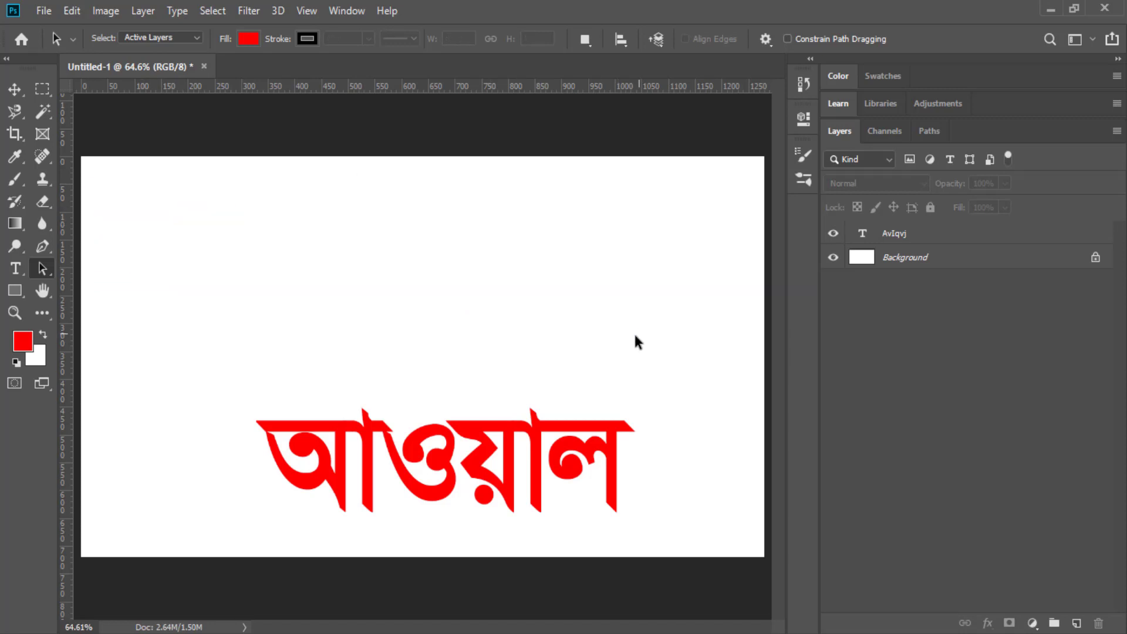
pyautogui.click(15, 89)
pyautogui.moveTo(516, 478); pyautogui.dragTo(480, 323)
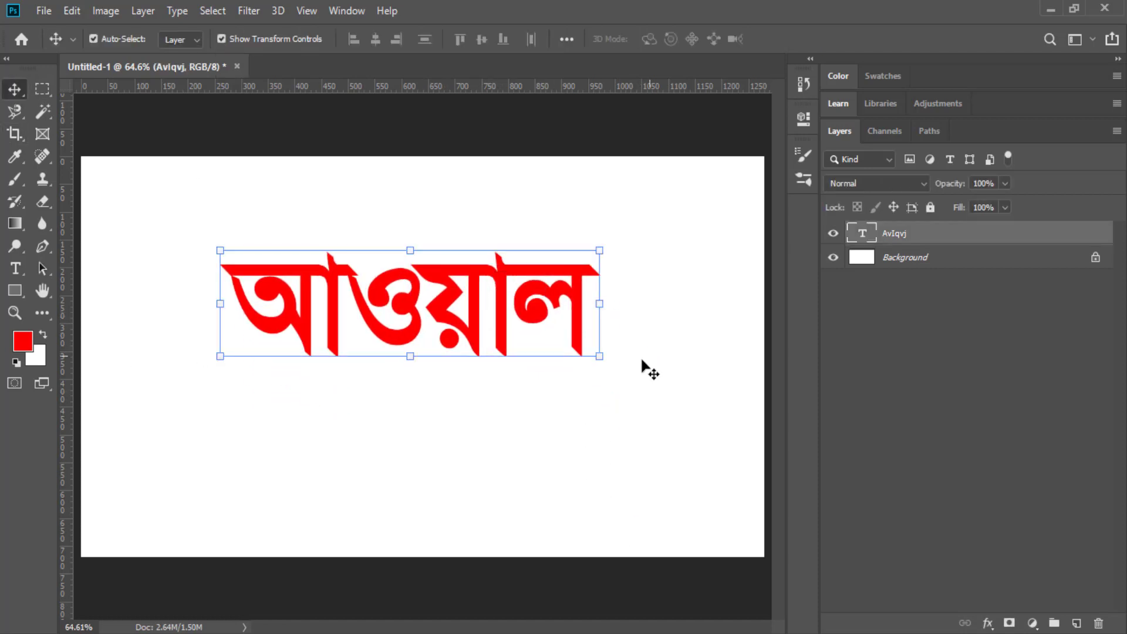
# - Convert the red text layer to a shape with Convert to Shape
pyautogui.click(177, 12)
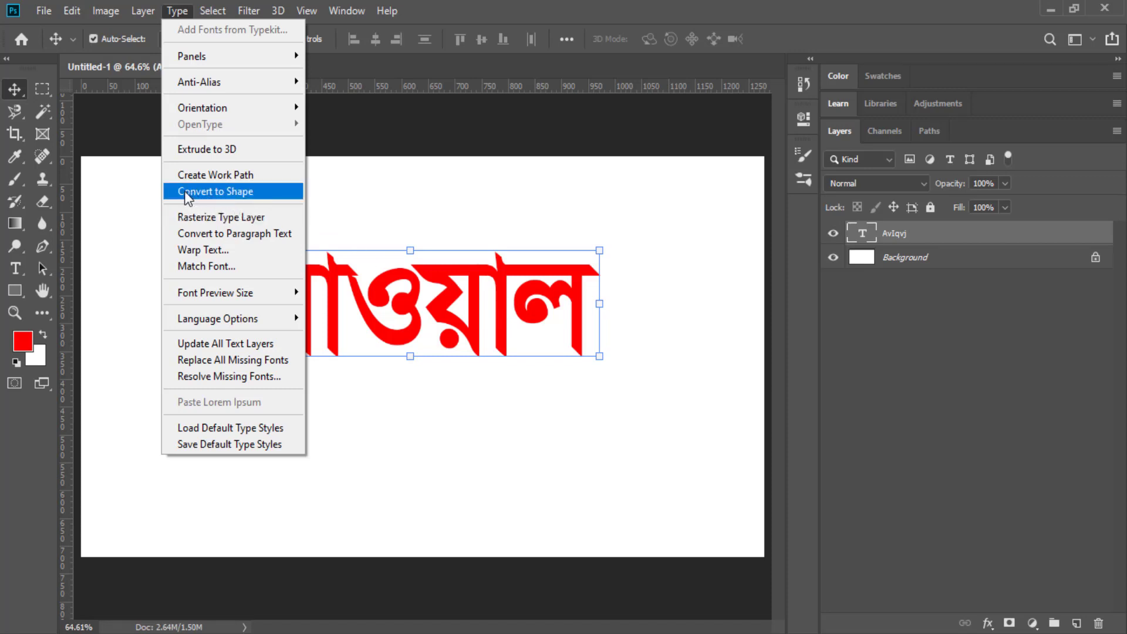
pyautogui.click(235, 192)
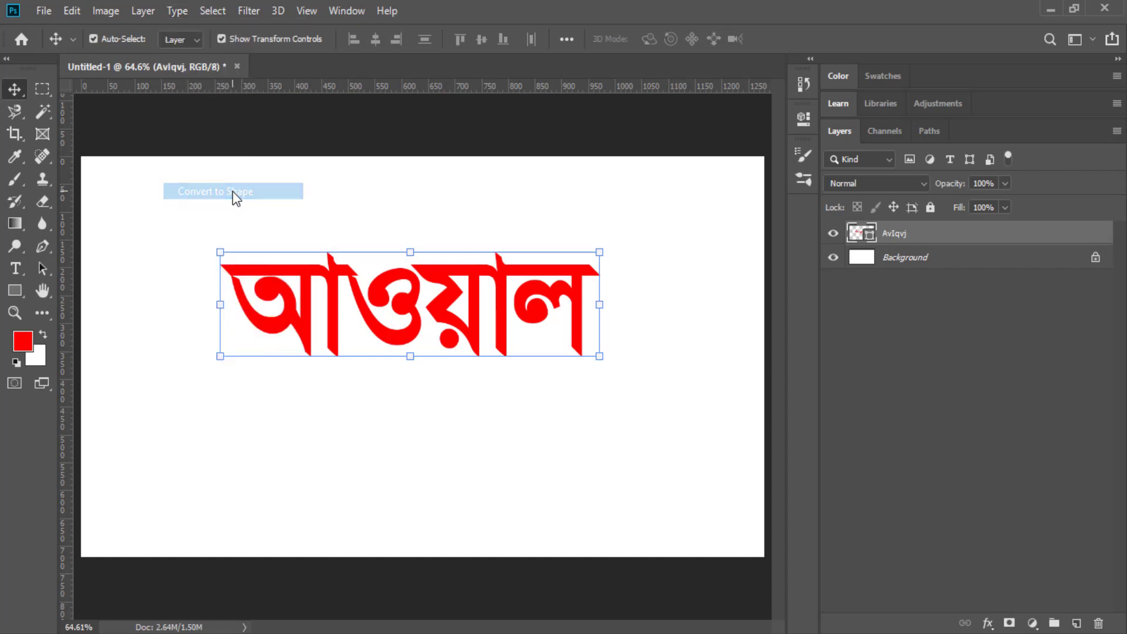
pyautogui.moveTo(390, 312); pyautogui.dragTo(380, 331)
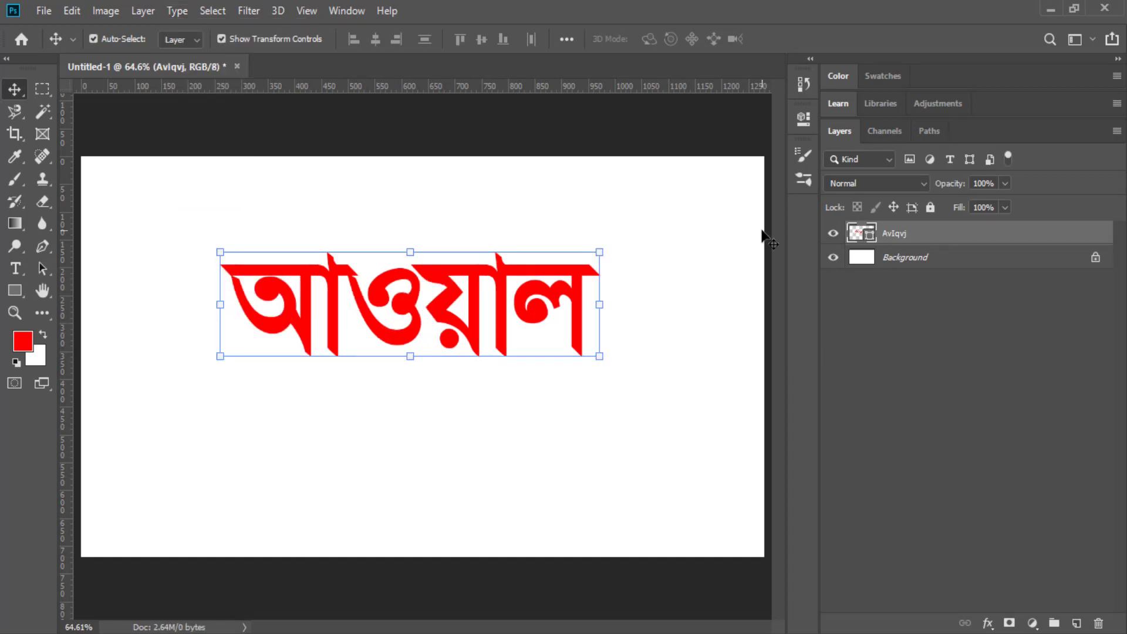
# - Preview a blue 0066ff fill on the converted shape layer, cancel the colour change and undo the conversion to shape
pyautogui.doubleClick(870, 236)
pyautogui.moveTo(580, 328); pyautogui.dragTo(580, 367)
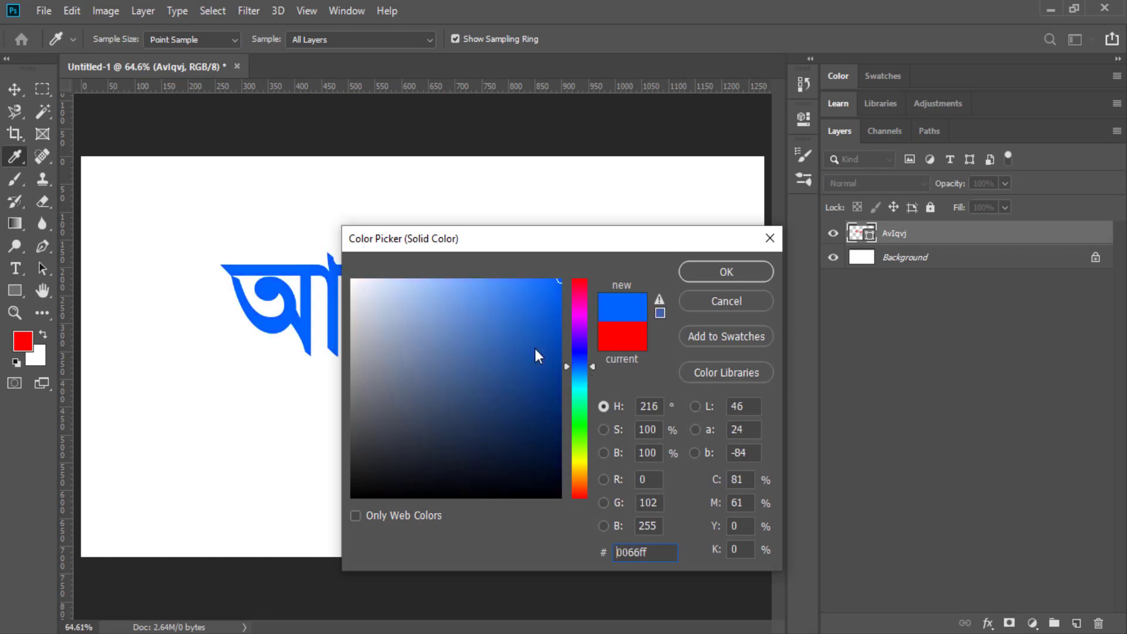
pyautogui.moveTo(568, 252); pyautogui.dragTo(874, 198)
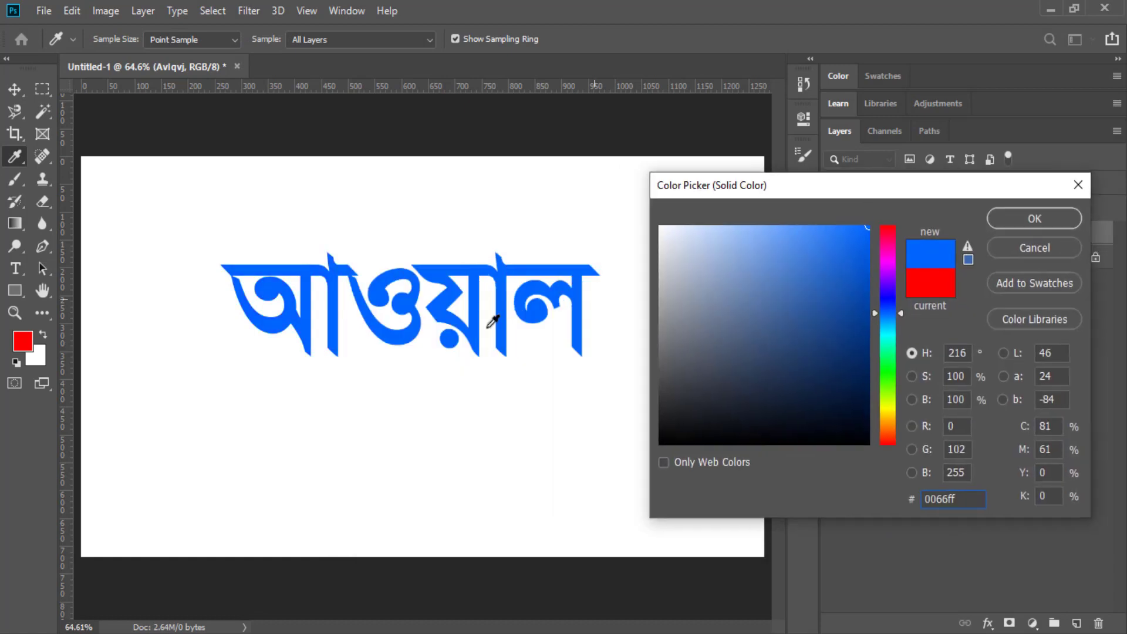
pyautogui.click(1027, 246)
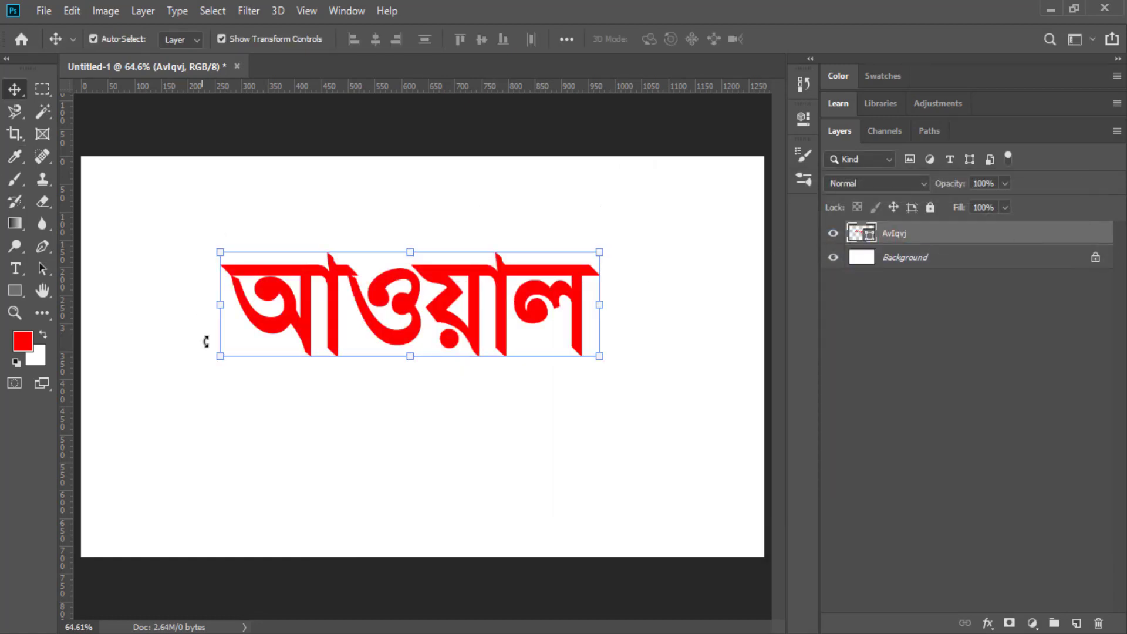
pyautogui.hotkey('ctrl', 'z')
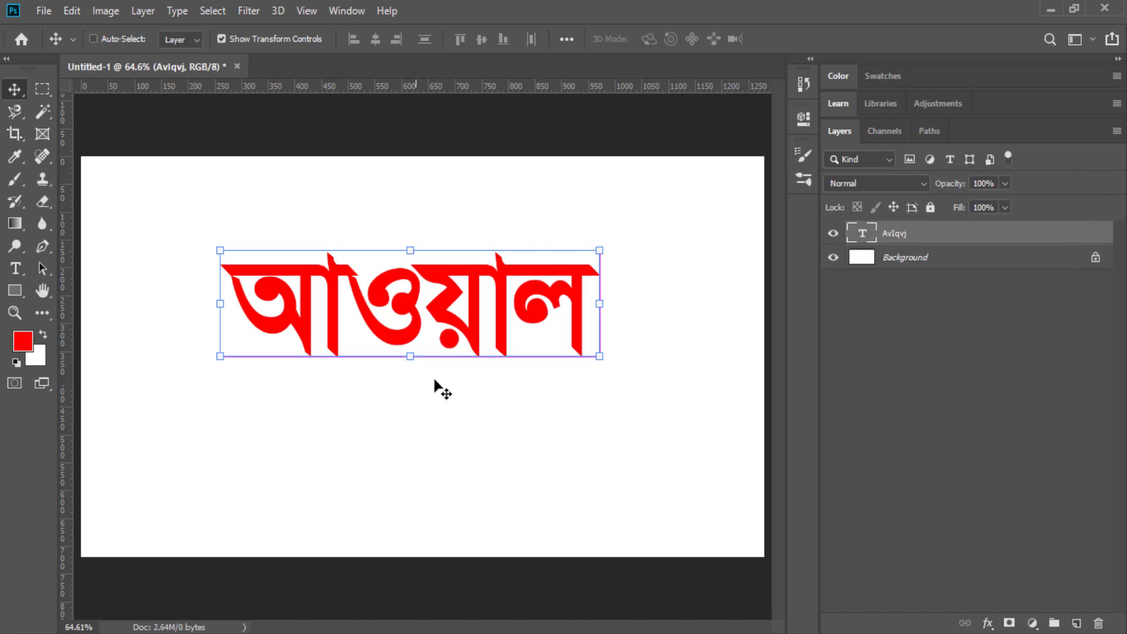
# - Try a space between ও and য় in the text layer, remove it again and commit the text edit
pyautogui.press('t')
pyautogui.doubleClick(440, 294)
pyautogui.click(443, 285)
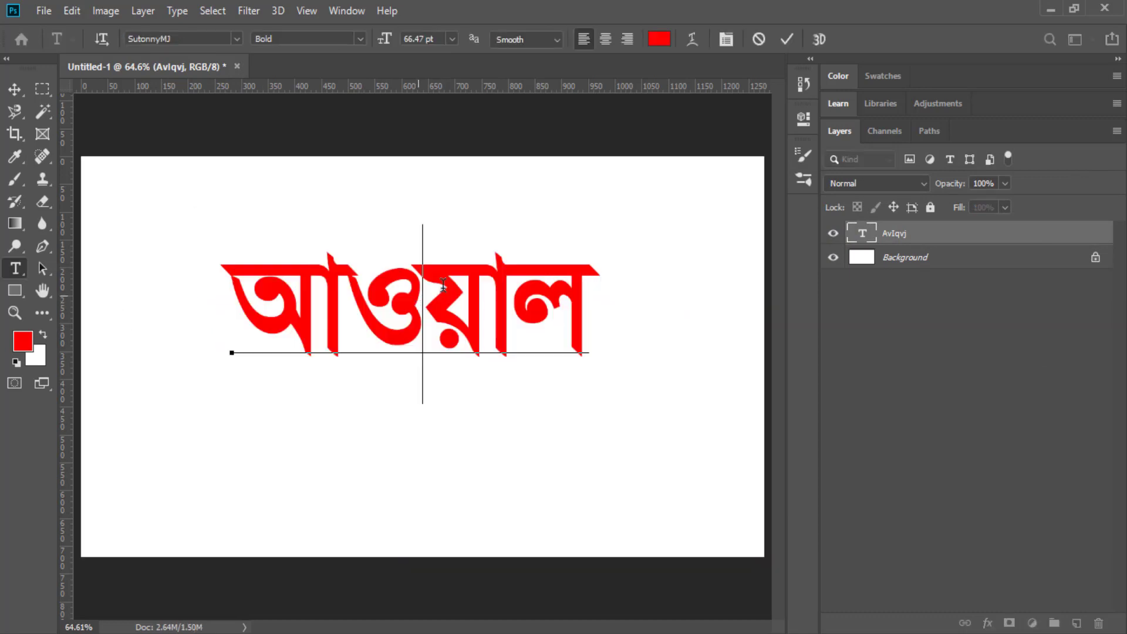
pyautogui.press('Left')
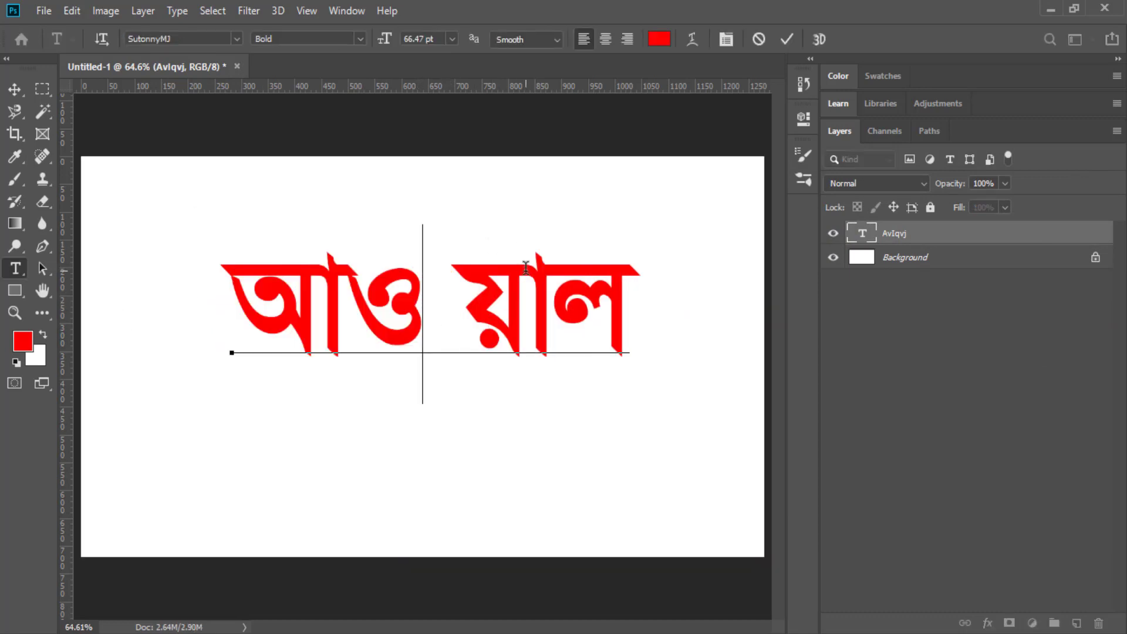
pyautogui.press('Delete')
pyautogui.click(787, 39)
pyautogui.press('v')
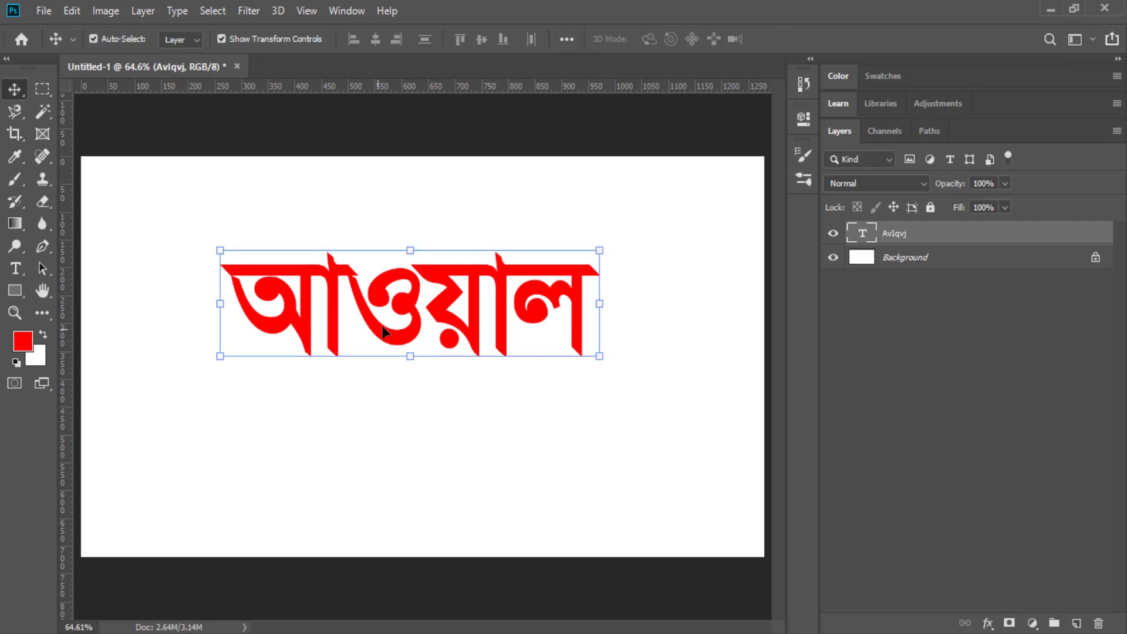
# - Move the text slightly up and draw a red rectangle shape of about 213 × 173 px below it
pyautogui.moveTo(403, 323); pyautogui.dragTo(403, 287)
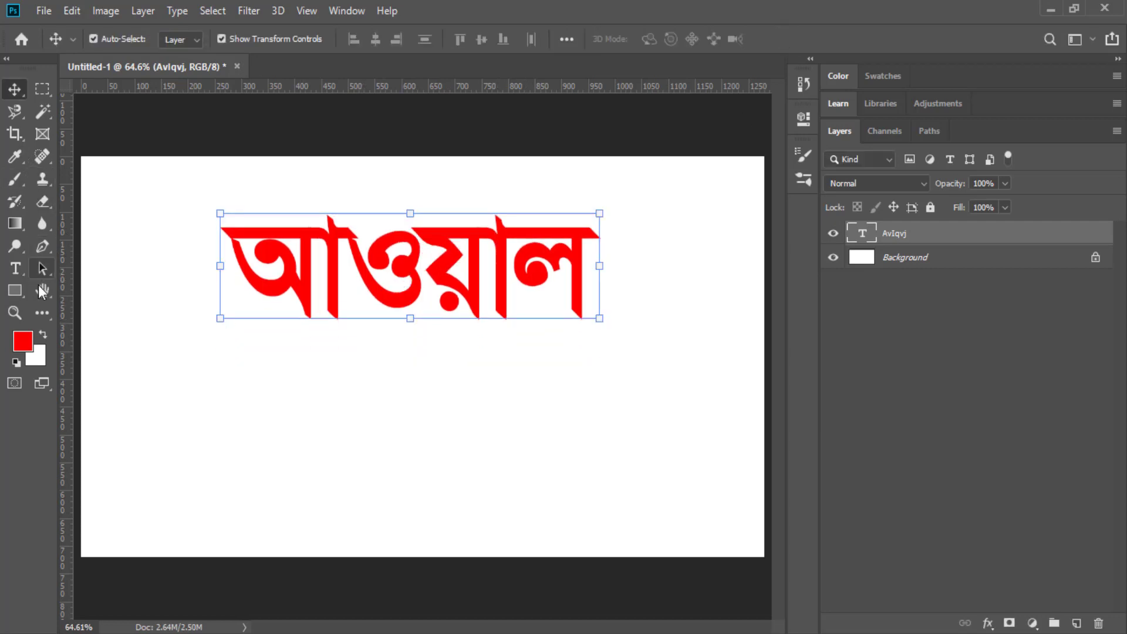
pyautogui.click(14, 291)
pyautogui.moveTo(284, 395); pyautogui.dragTo(399, 491)
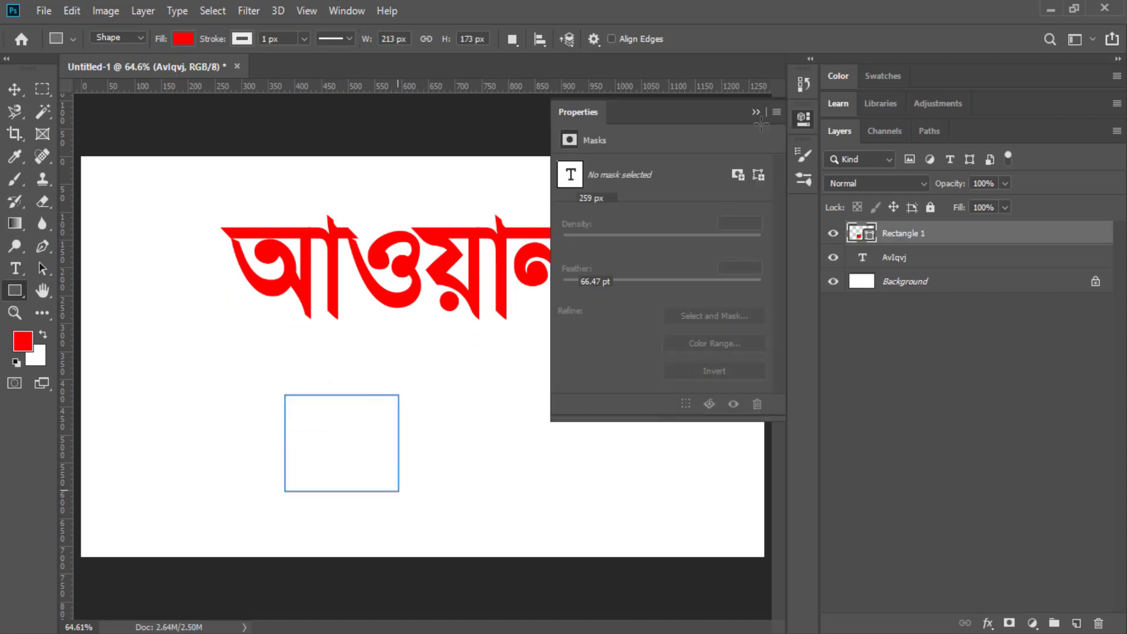
pyautogui.click(756, 113)
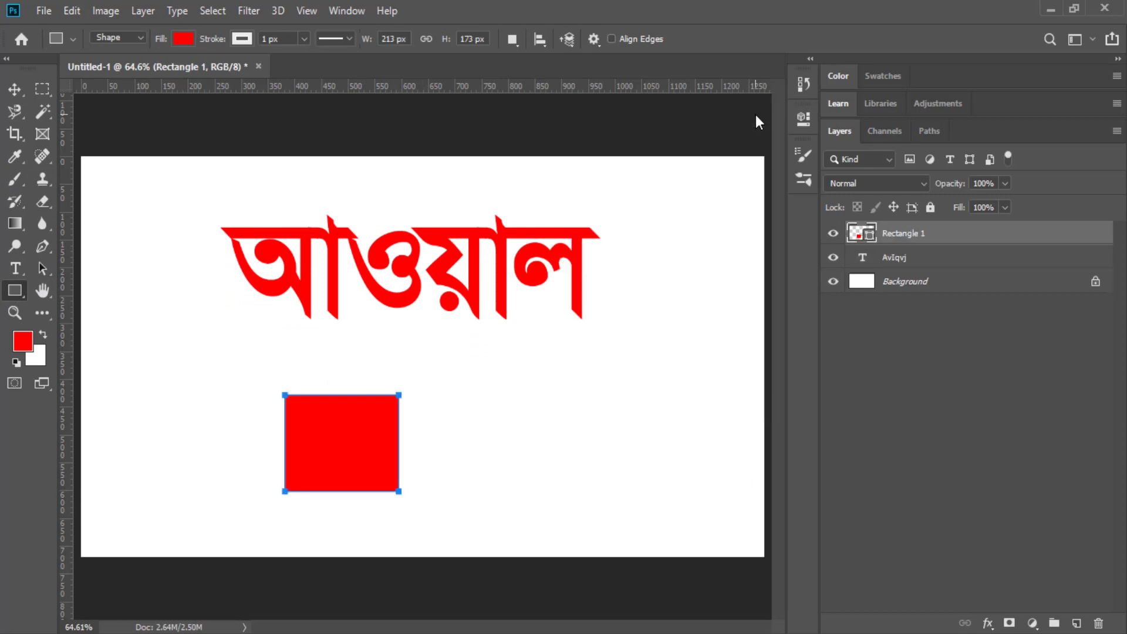
pyautogui.click(14, 89)
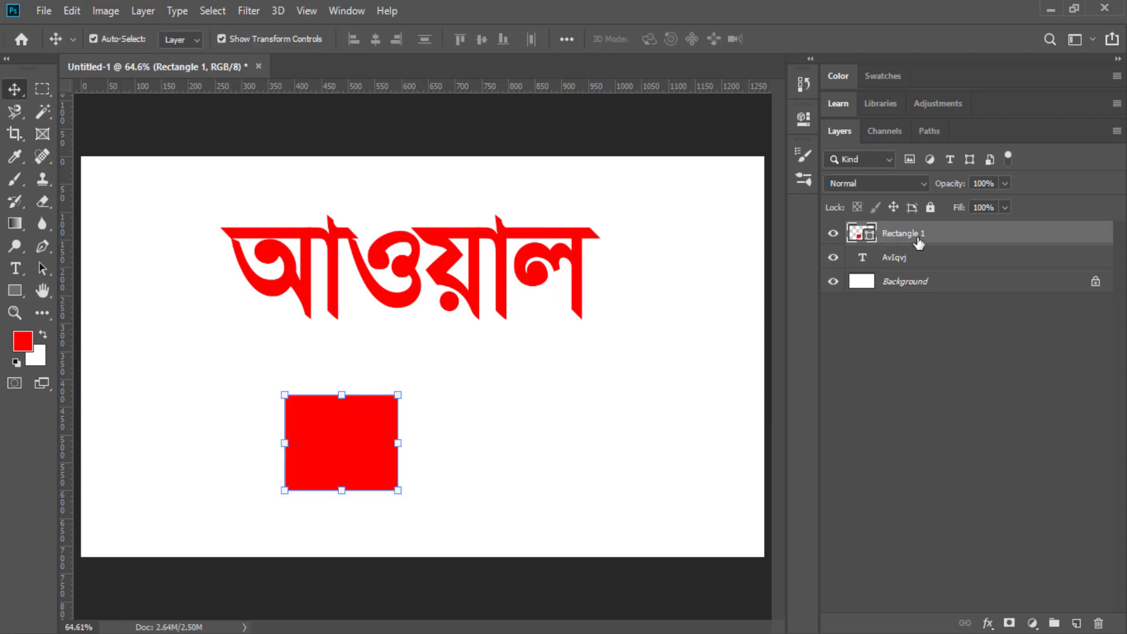
# - Rename the text layer to 01 and the rectangle layer to 02
pyautogui.doubleClick(891, 261)
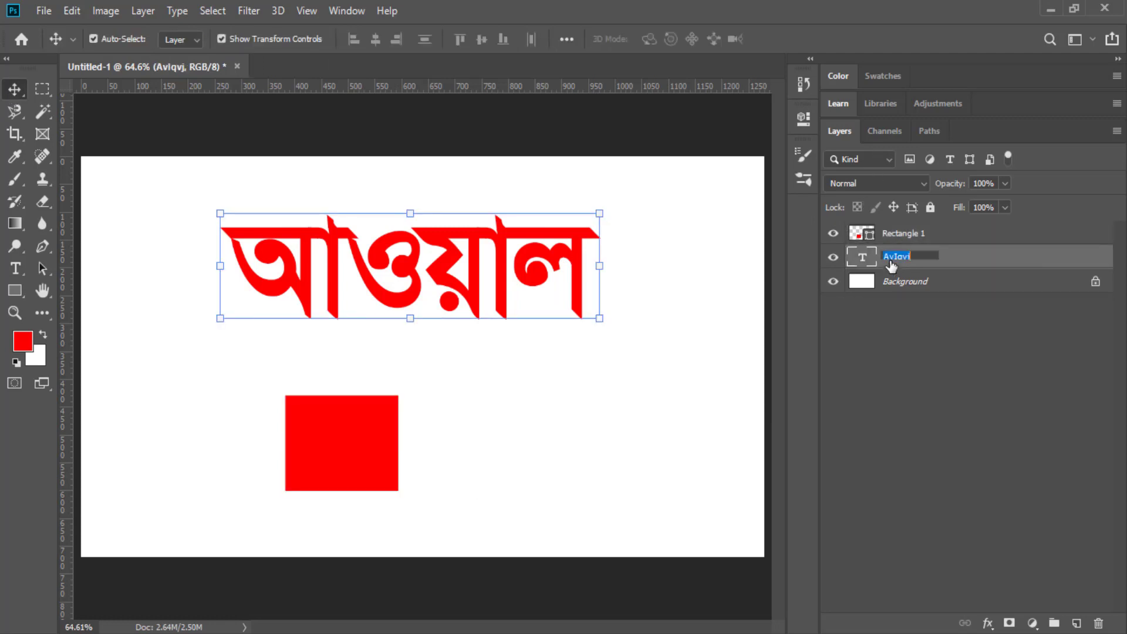
pyautogui.write('01')
pyautogui.press('Return')
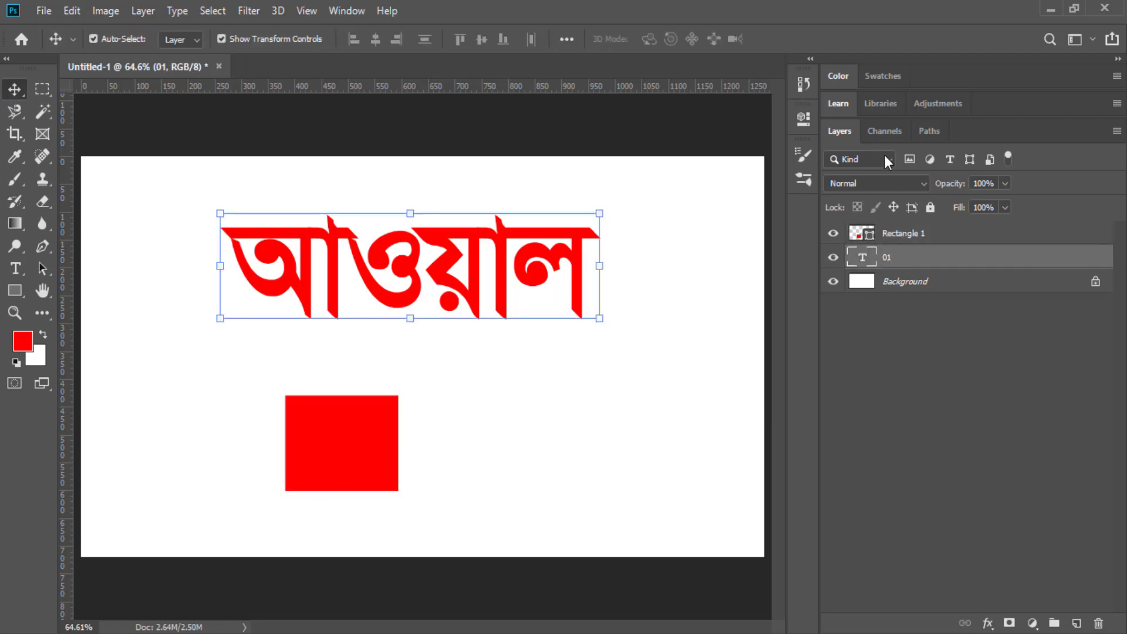
pyautogui.doubleClick(904, 234)
pyautogui.write('02')
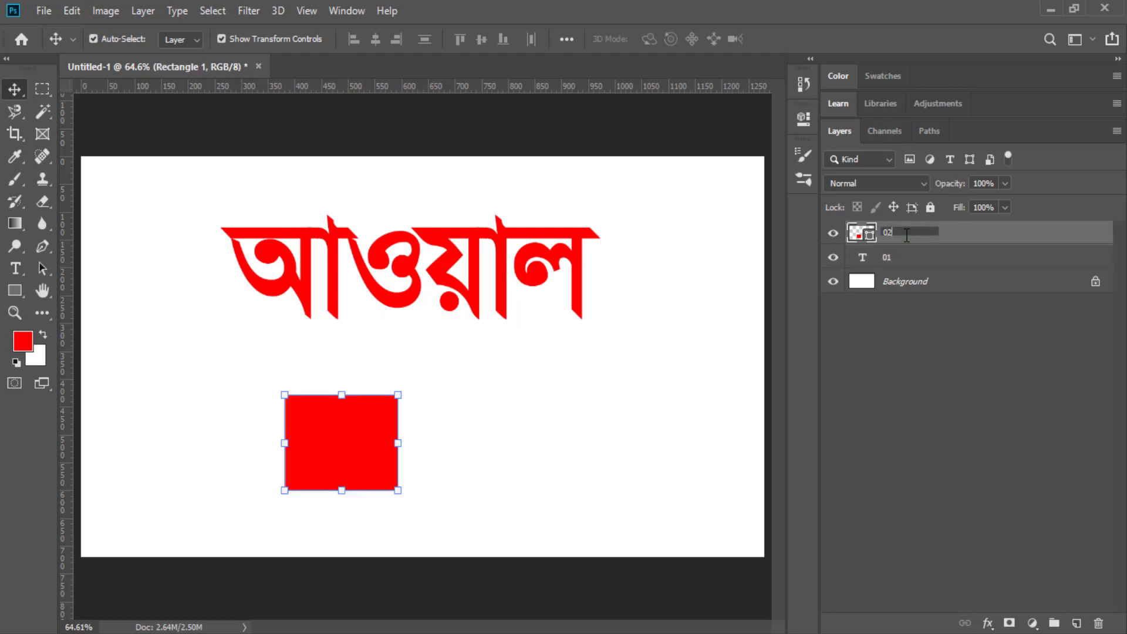
pyautogui.press('Return')
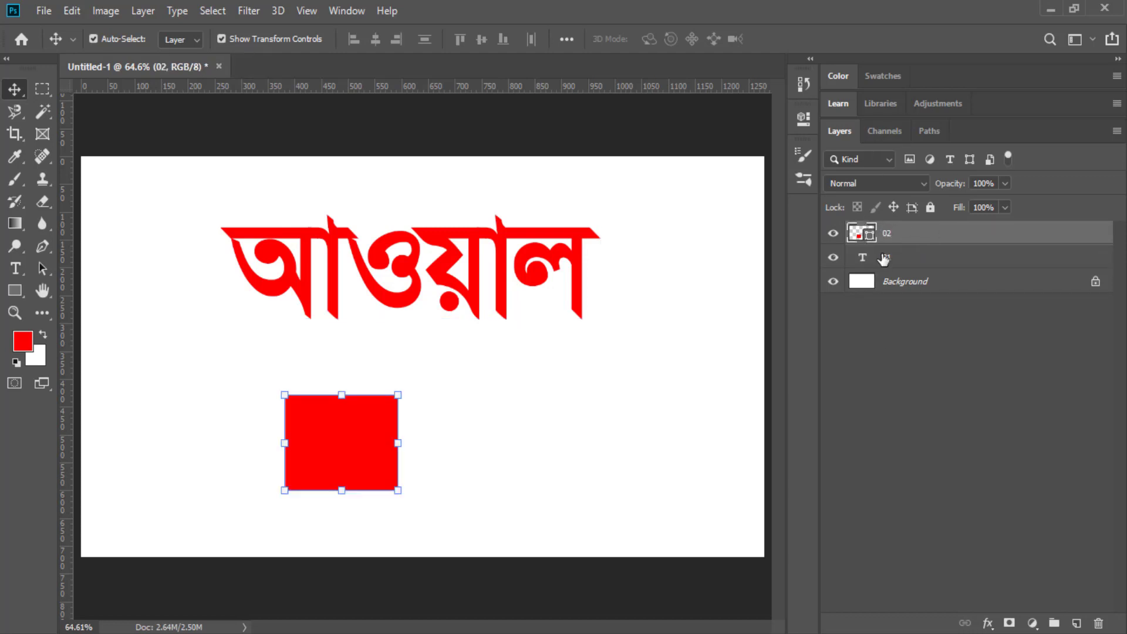
# - Open the text of layer 01 for editing, leave the text edit and select layer 02 with the Move tool
pyautogui.click(883, 259)
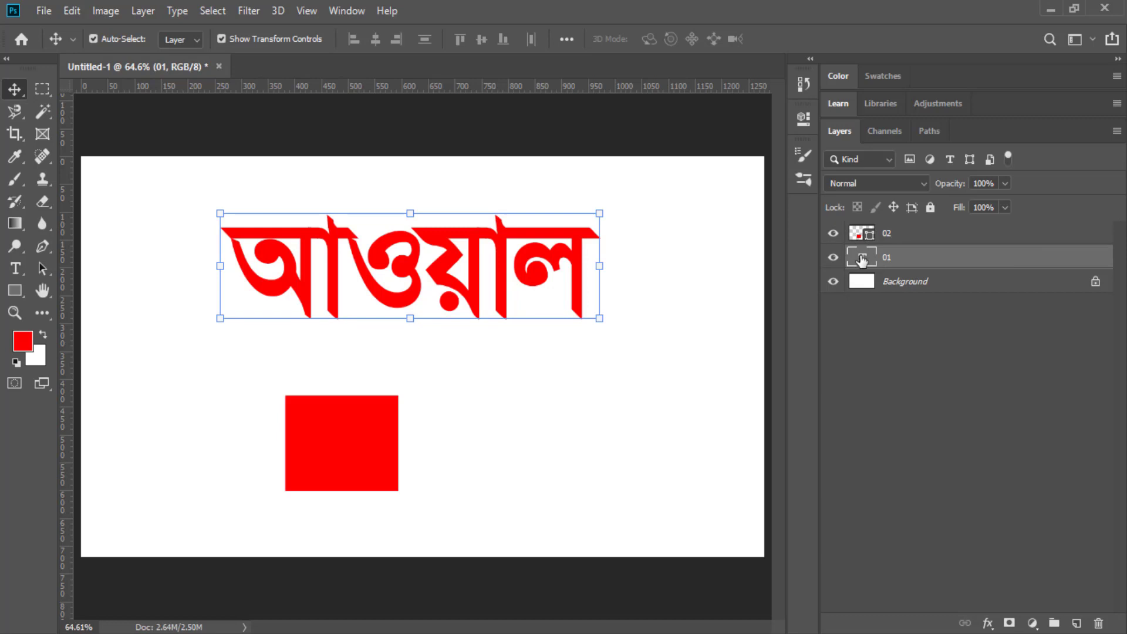
pyautogui.doubleClick(862, 260)
pyautogui.click(385, 278)
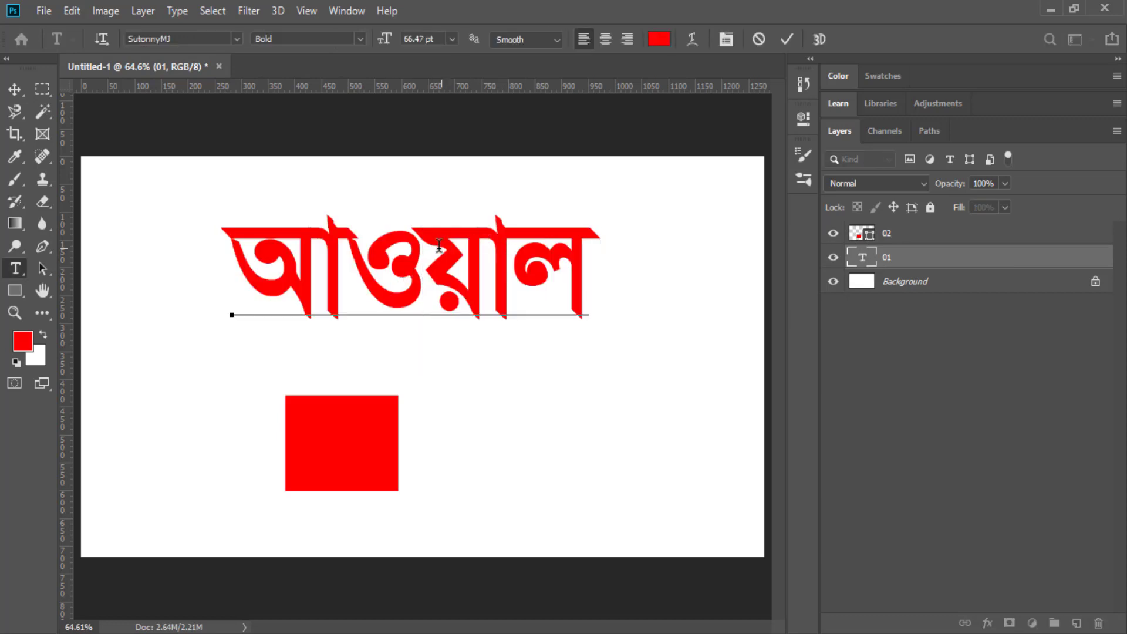
pyautogui.click(900, 234)
pyautogui.press('v')
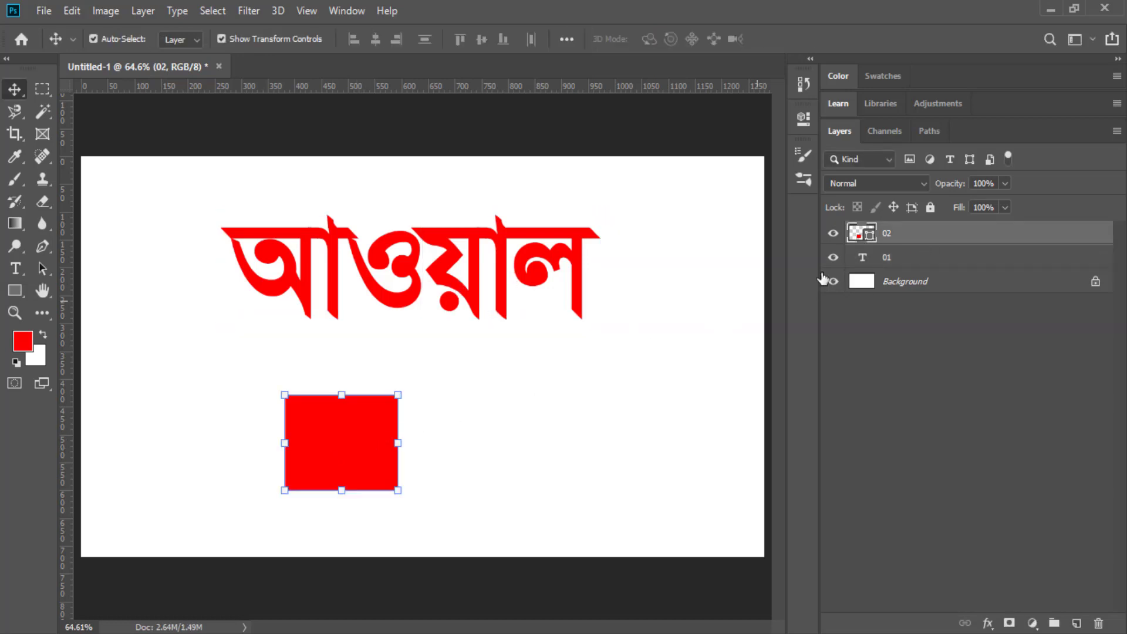
# - Change the fill of the rectangle on layer 02 to blue and move the rectangle further left on the canvas
pyautogui.doubleClick(870, 234)
pyautogui.moveTo(907, 193); pyautogui.dragTo(648, 186)
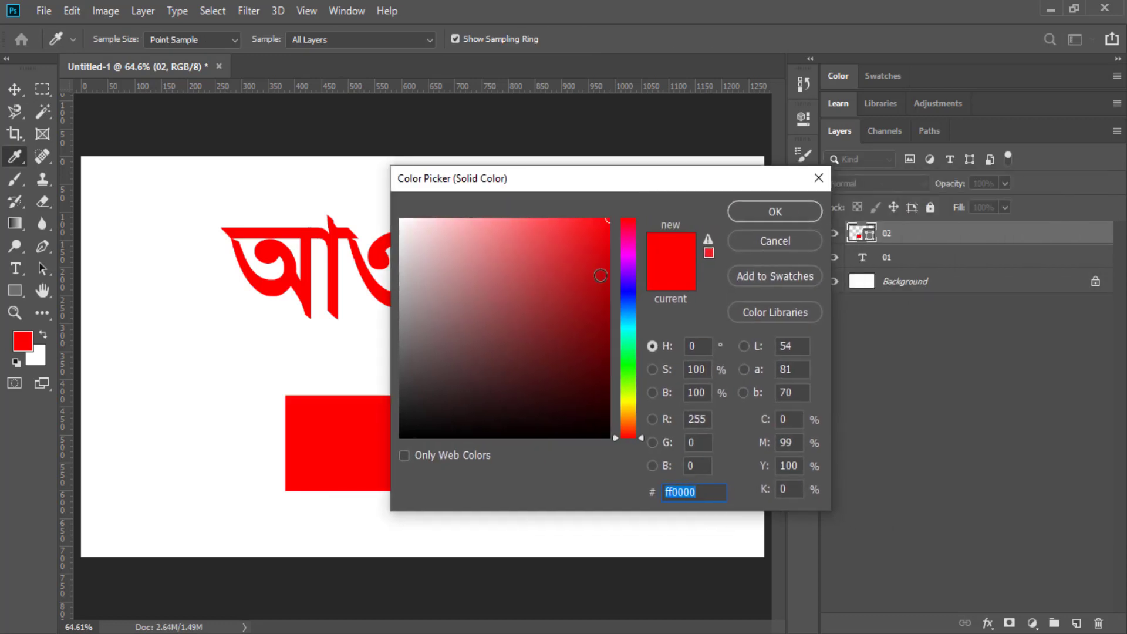
pyautogui.click(603, 379)
pyautogui.moveTo(631, 351); pyautogui.dragTo(643, 369)
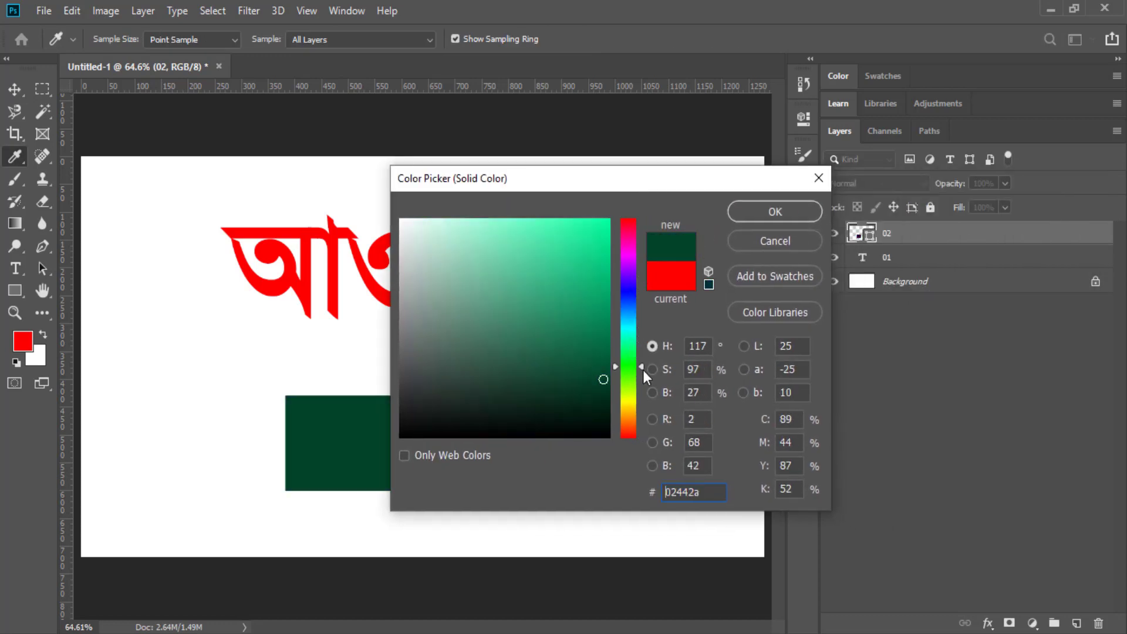
pyautogui.moveTo(618, 272); pyautogui.dragTo(618, 260)
pyautogui.moveTo(628, 282)
pyautogui.mouseDown()
pyautogui.moveTo(631, 408)
pyautogui.moveTo(610, 306)
pyautogui.moveTo(617, 221)
pyautogui.mouseUp()
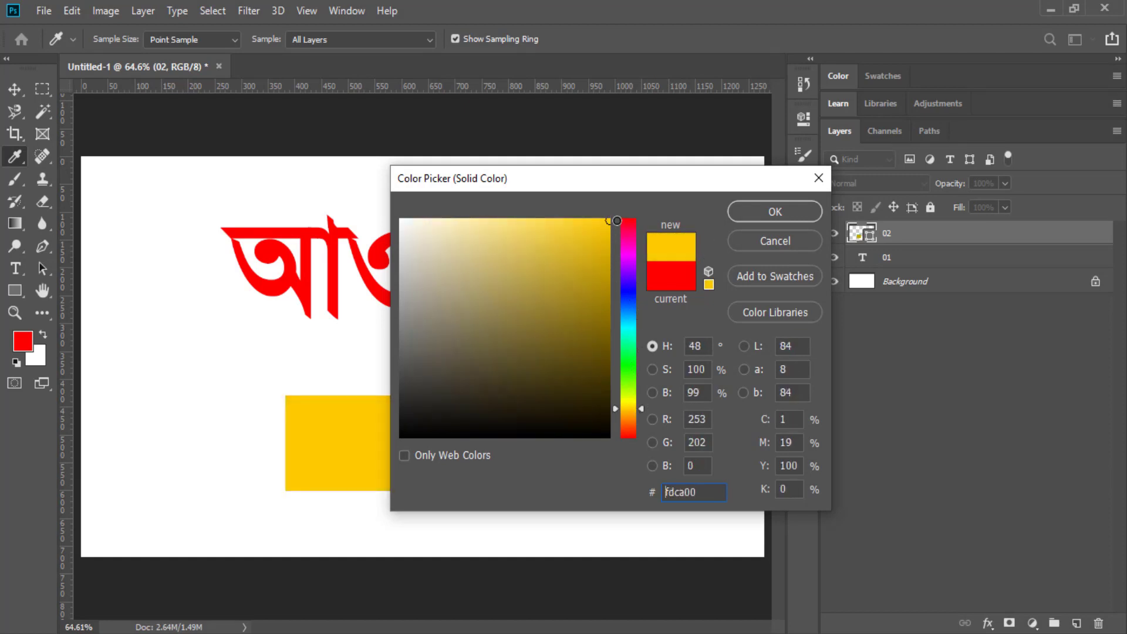
pyautogui.moveTo(636, 338); pyautogui.dragTo(633, 283)
pyautogui.click(749, 214)
pyautogui.press('v')
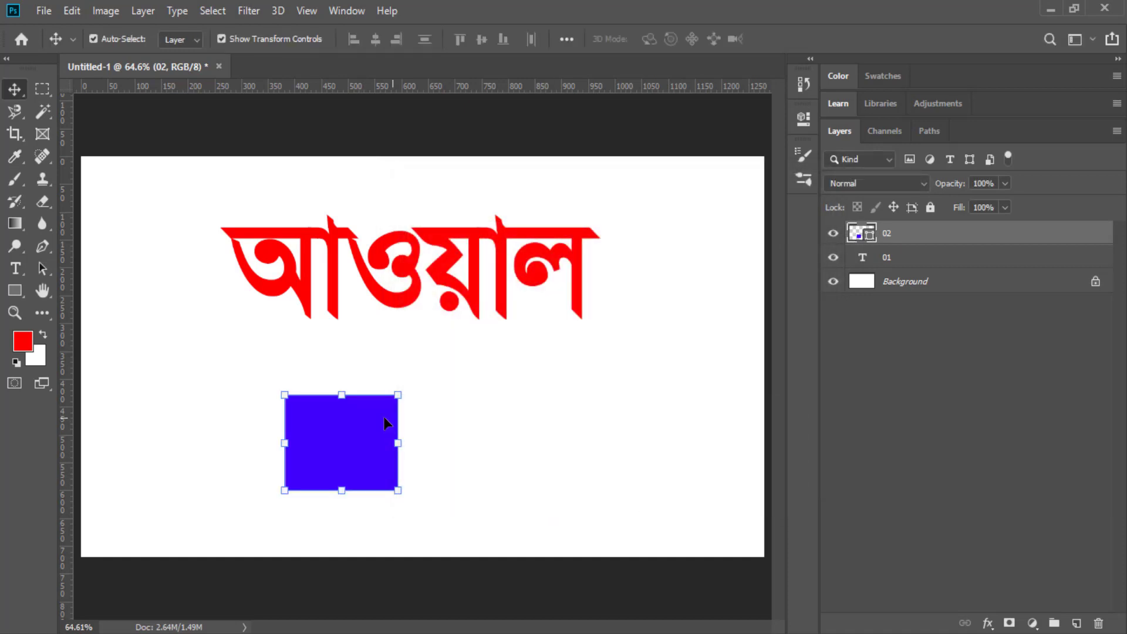
pyautogui.moveTo(383, 417); pyautogui.dragTo(266, 407)
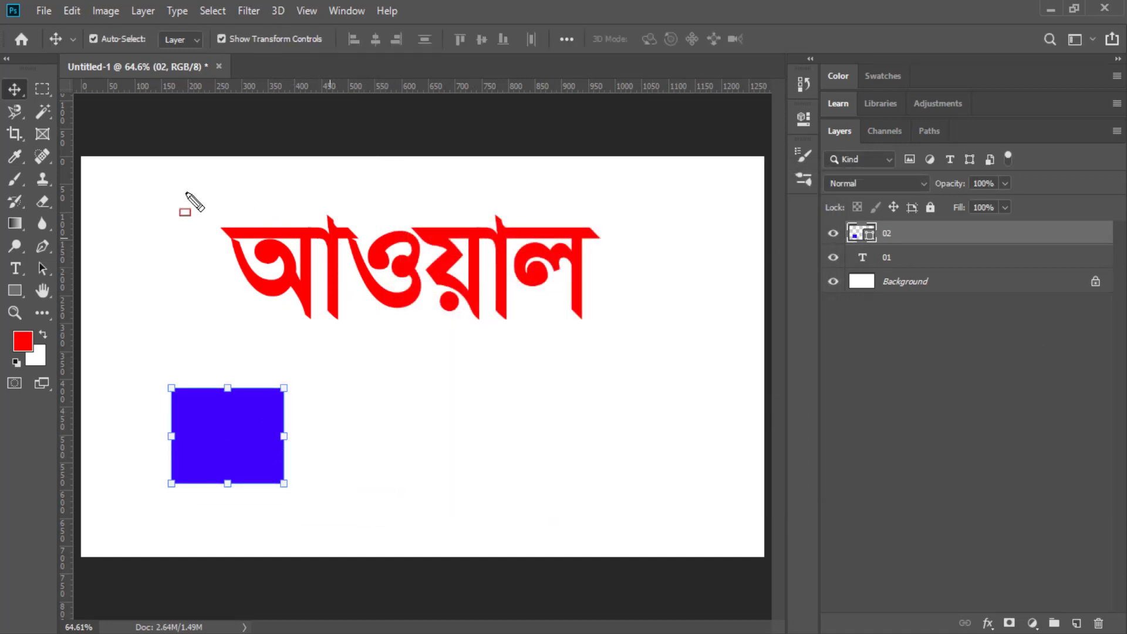
pyautogui.moveTo(185, 192)
pyautogui.mouseDown()
pyautogui.moveTo(460, 307)
pyautogui.moveTo(636, 335)
pyautogui.mouseUp()
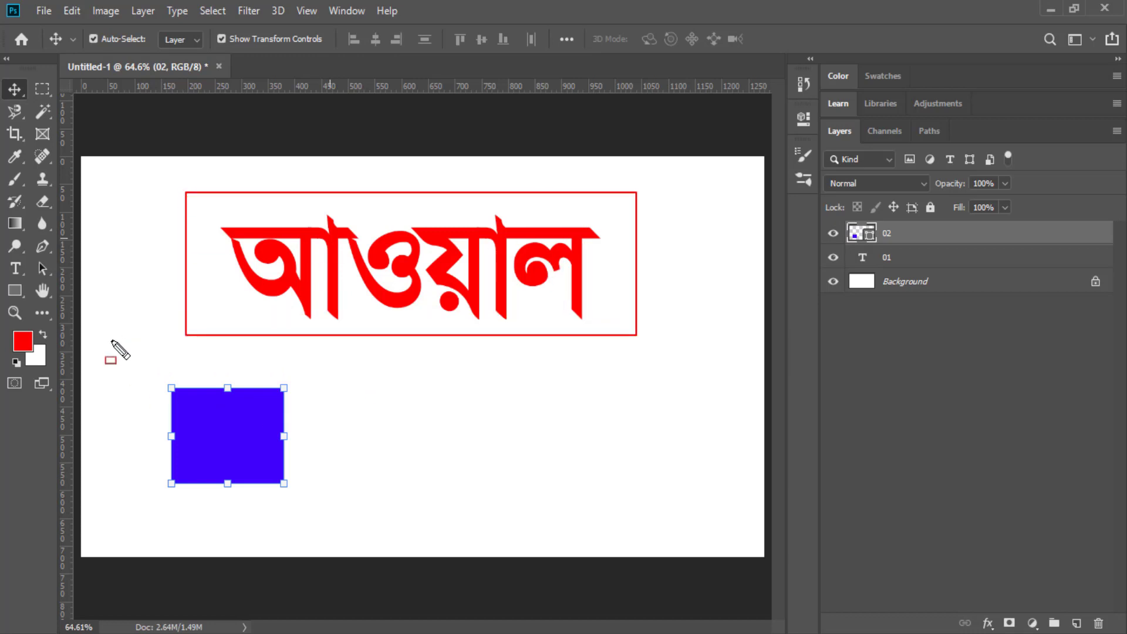
pyautogui.moveTo(111, 363); pyautogui.dragTo(331, 503)
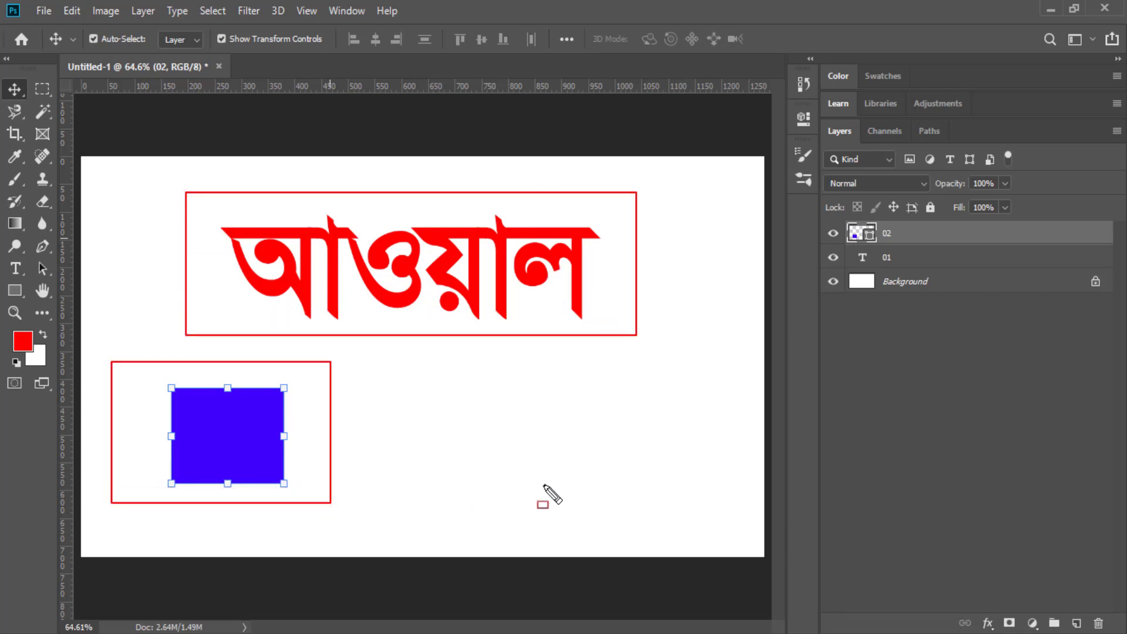
pyautogui.press('Escape')
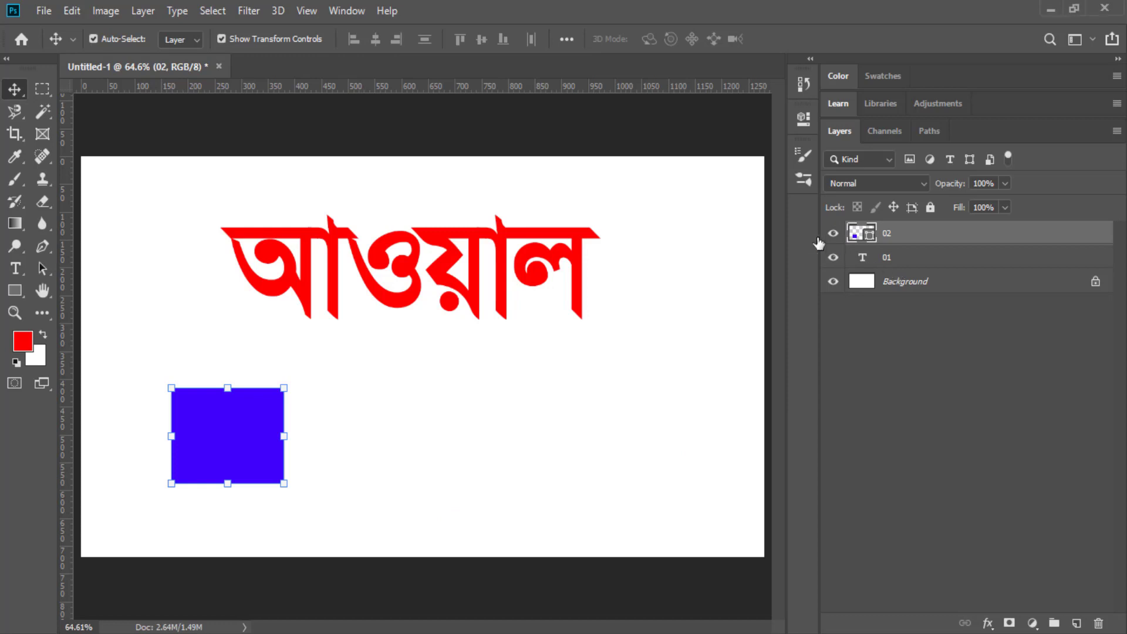
# - Convert the text on layer 01 to a shape and move the blue rectangle to the right, below the text
pyautogui.click(889, 261)
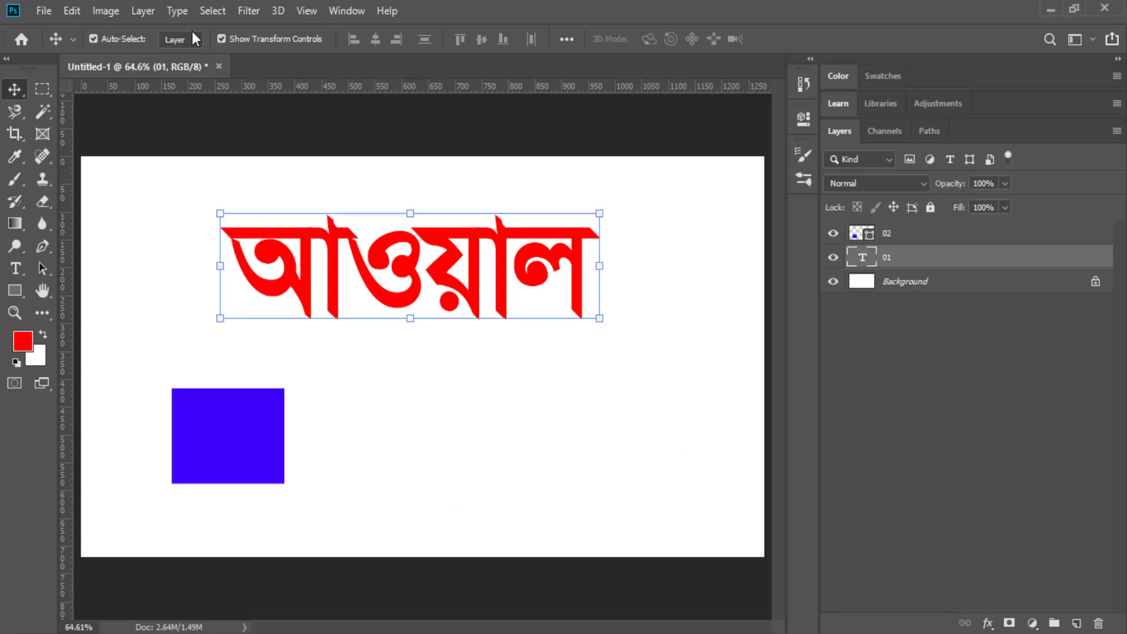
pyautogui.click(177, 11)
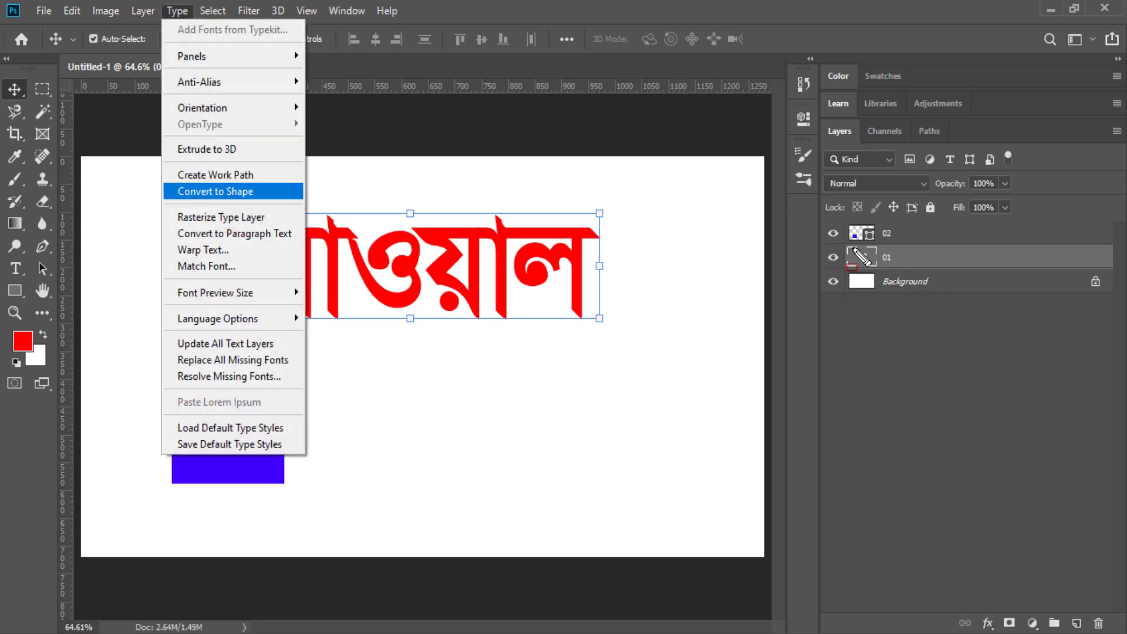
pyautogui.moveTo(846, 246); pyautogui.dragTo(881, 271)
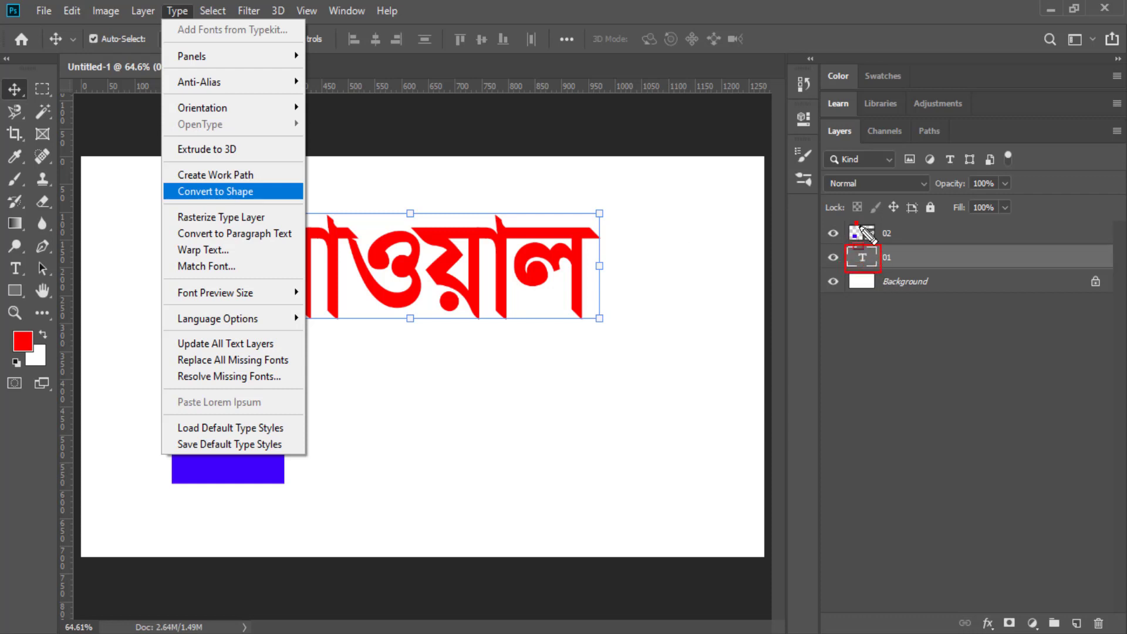
pyautogui.moveTo(856, 223); pyautogui.dragTo(879, 241)
pyautogui.moveTo(156, 178)
pyautogui.mouseDown()
pyautogui.moveTo(293, 188)
pyautogui.moveTo(314, 202)
pyautogui.mouseUp()
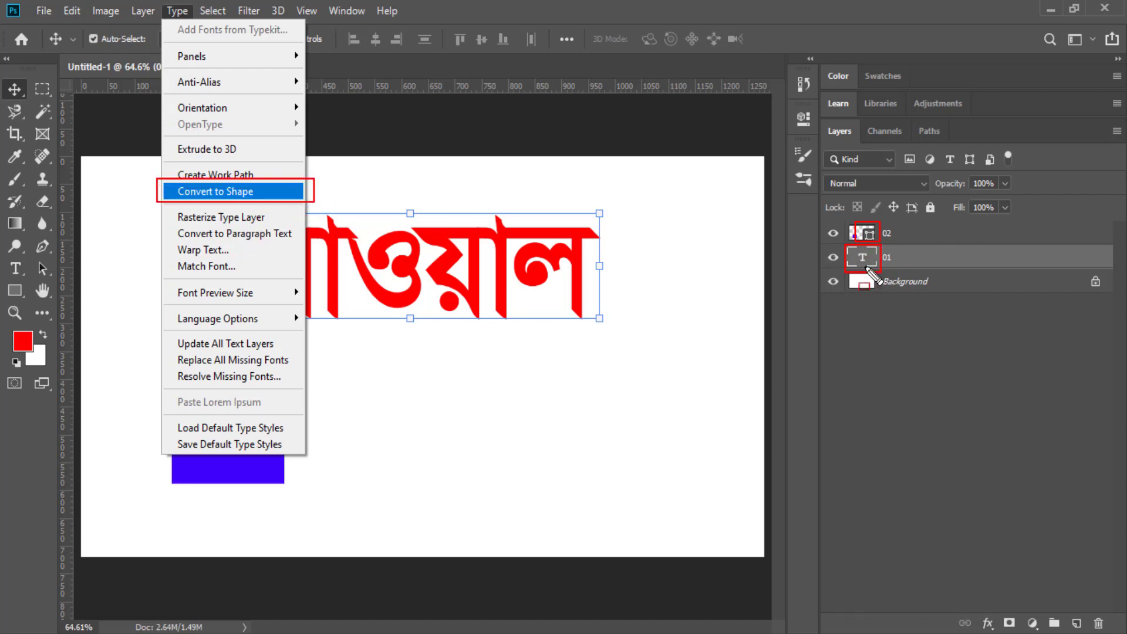
pyautogui.press('Escape')
pyautogui.click(177, 12)
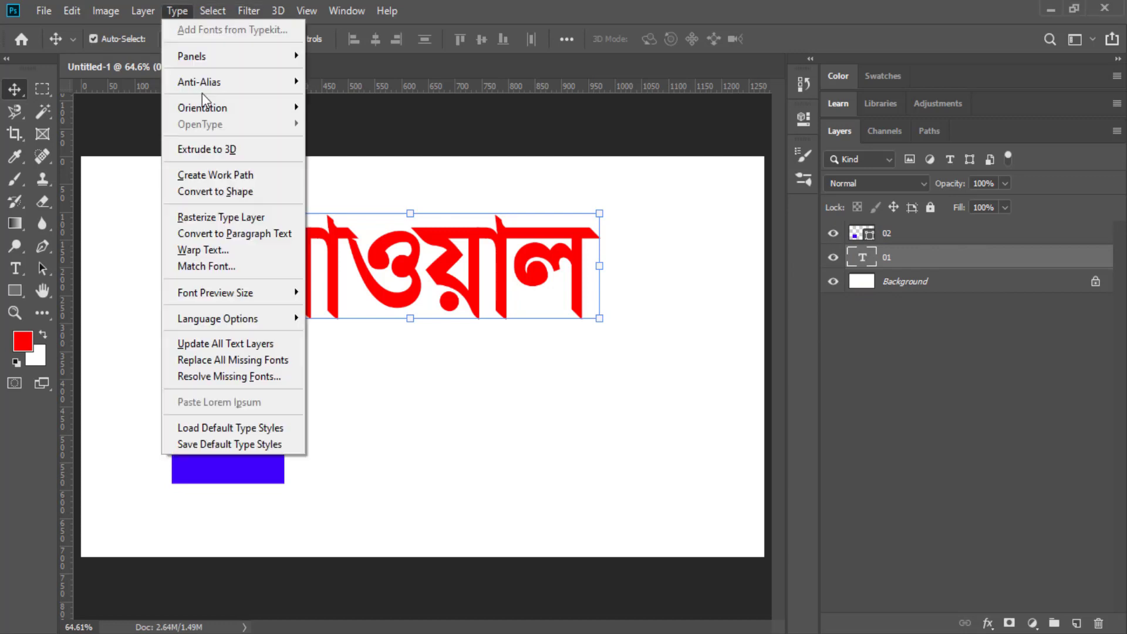
pyautogui.click(209, 193)
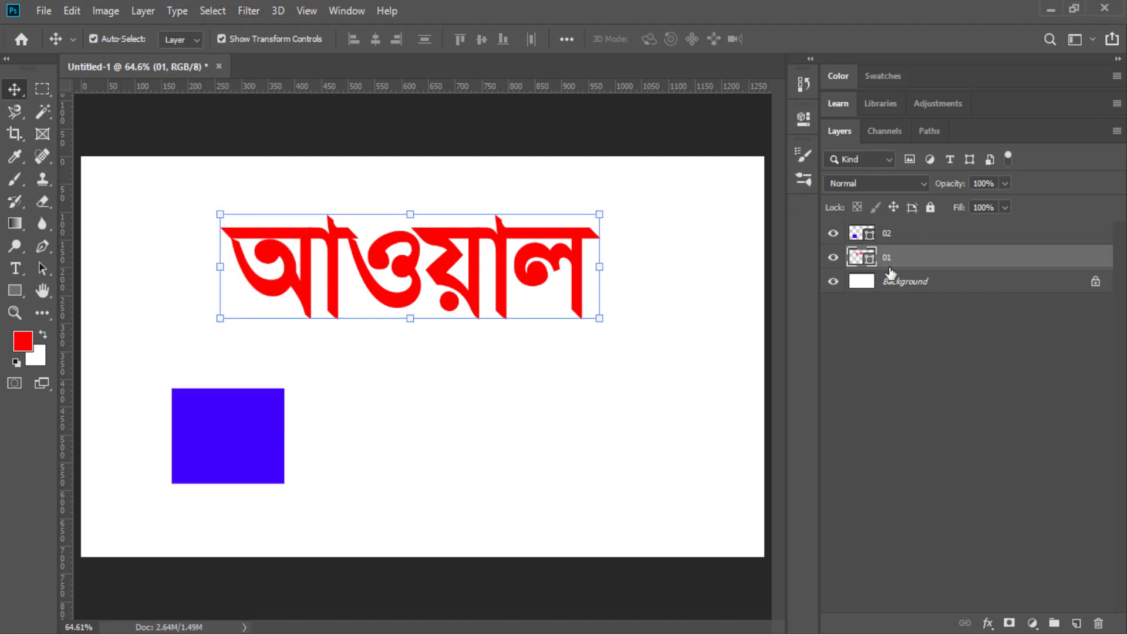
pyautogui.click(880, 231)
pyautogui.moveTo(255, 393); pyautogui.dragTo(497, 411)
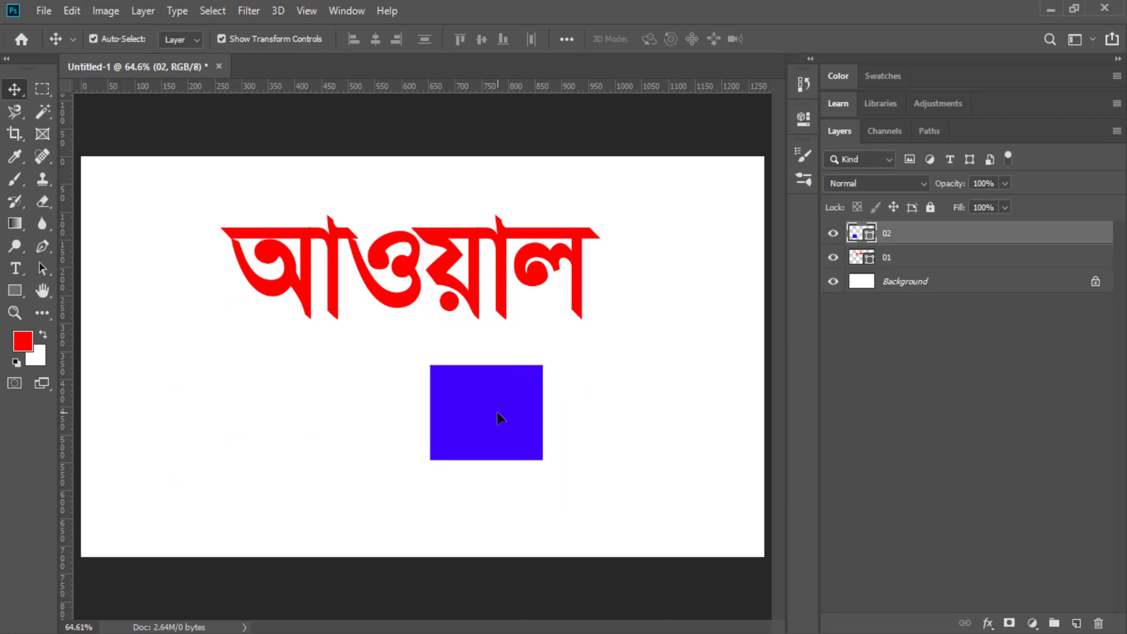
# - Recolor the converted text shape on layer 01 green (#30b066) and move it up about 37 px
pyautogui.click(871, 267)
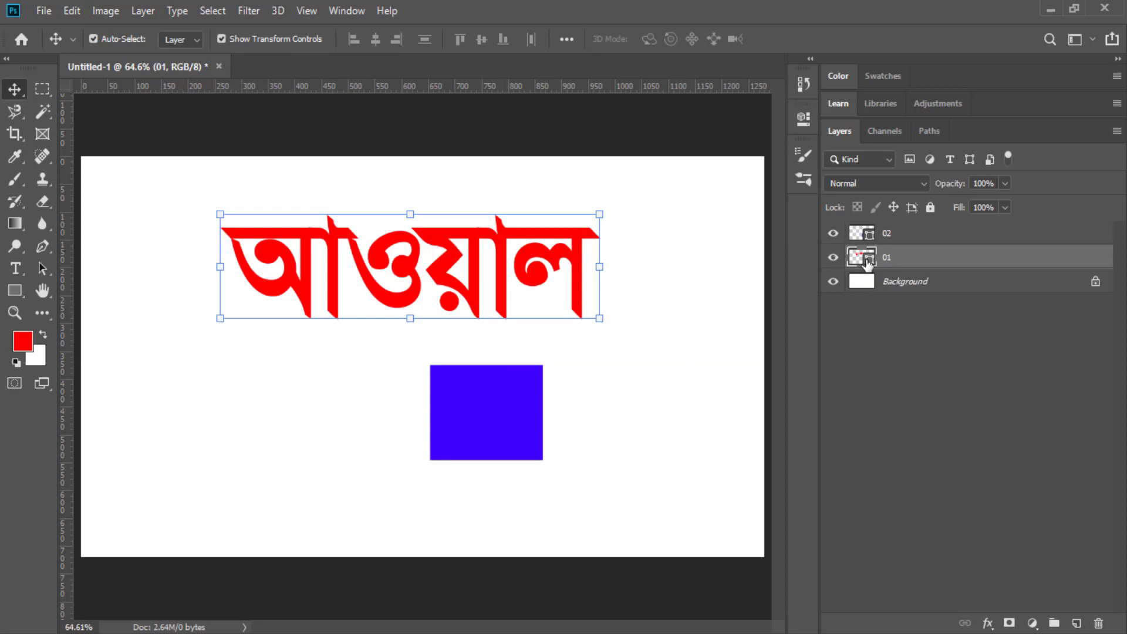
pyautogui.doubleClick(868, 261)
pyautogui.moveTo(460, 185); pyautogui.dragTo(664, 168)
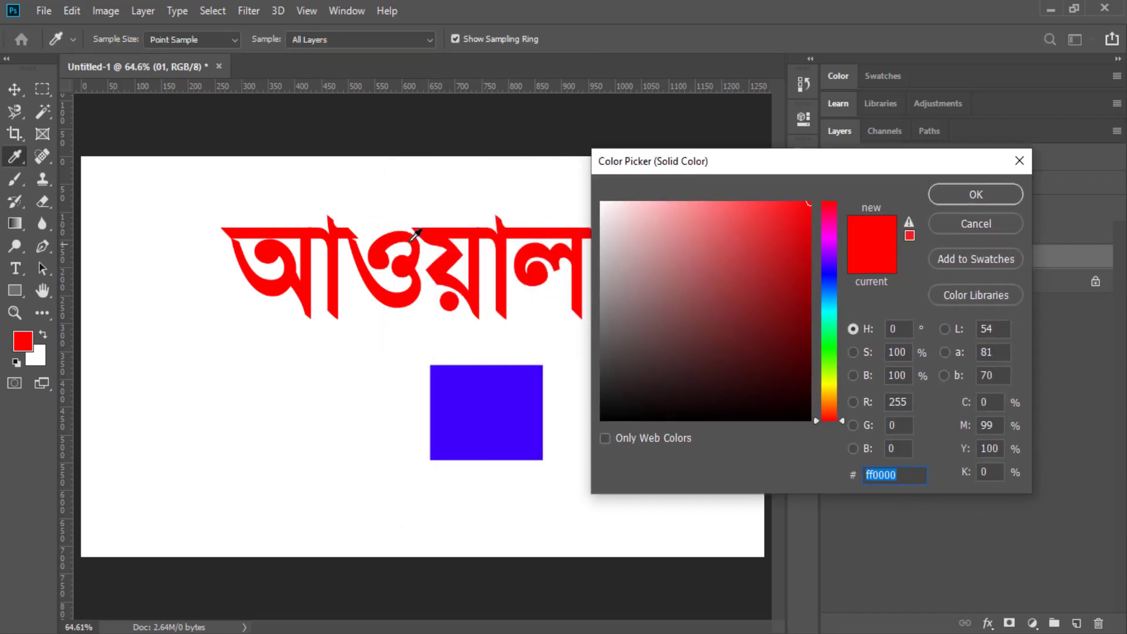
pyautogui.moveTo(793, 261)
pyautogui.mouseDown()
pyautogui.moveTo(745, 385)
pyautogui.moveTo(667, 251)
pyautogui.moveTo(653, 201)
pyautogui.mouseUp()
pyautogui.moveTo(818, 381)
pyautogui.mouseDown()
pyautogui.moveTo(833, 373)
pyautogui.moveTo(805, 211)
pyautogui.moveTo(787, 376)
pyautogui.moveTo(752, 322)
pyautogui.moveTo(754, 270)
pyautogui.mouseUp()
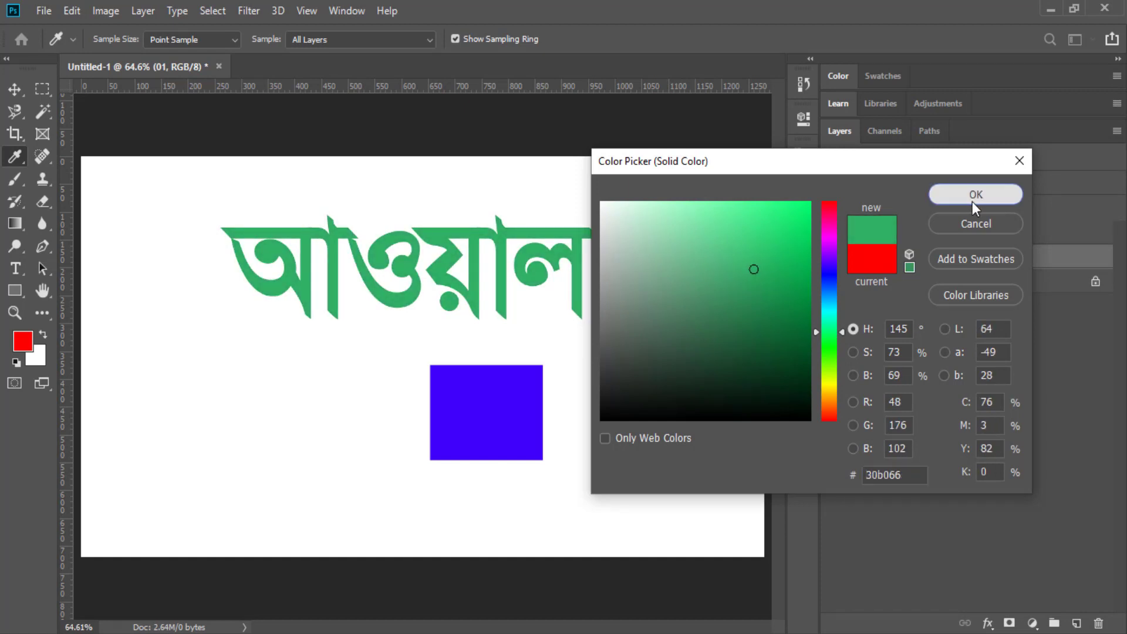
pyautogui.click(972, 199)
pyautogui.moveTo(404, 266); pyautogui.dragTo(407, 245)
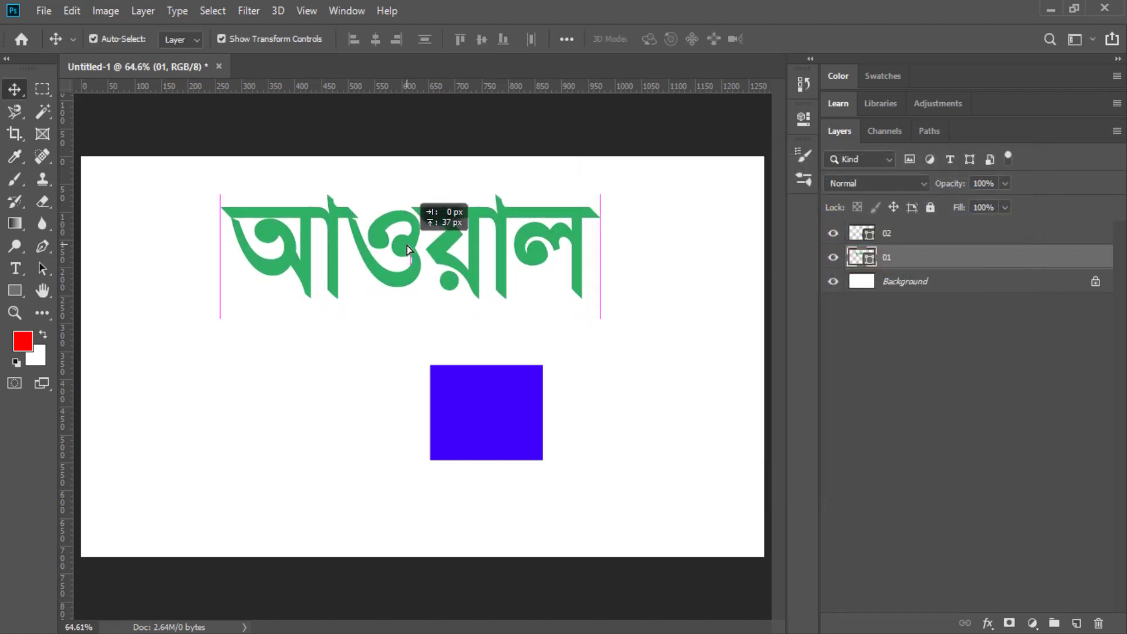
# - Check the type commands for the converted shape and undo the edits back to the red, editable text on layer 01
pyautogui.click(178, 10)
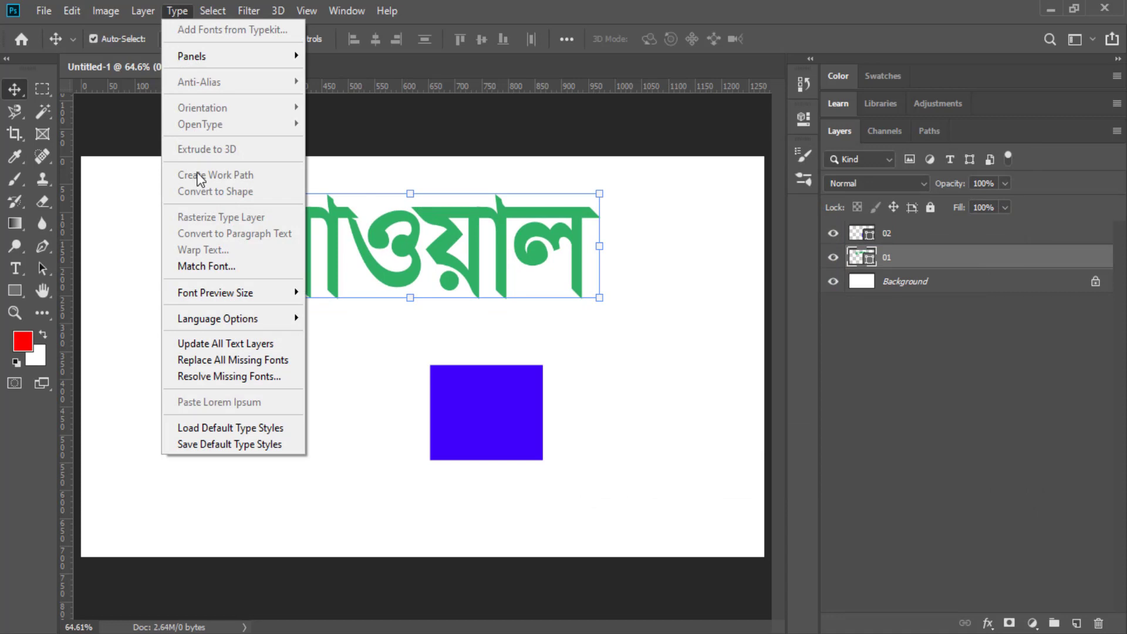
pyautogui.press('Escape')
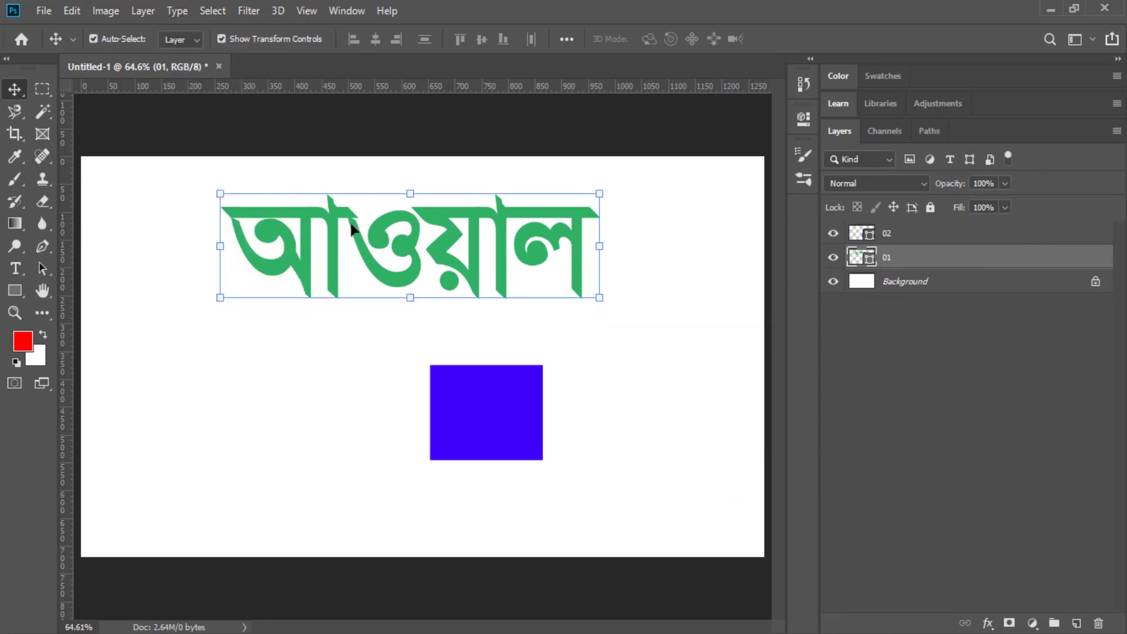
pyautogui.moveTo(382, 297); pyautogui.dragTo(388, 305)
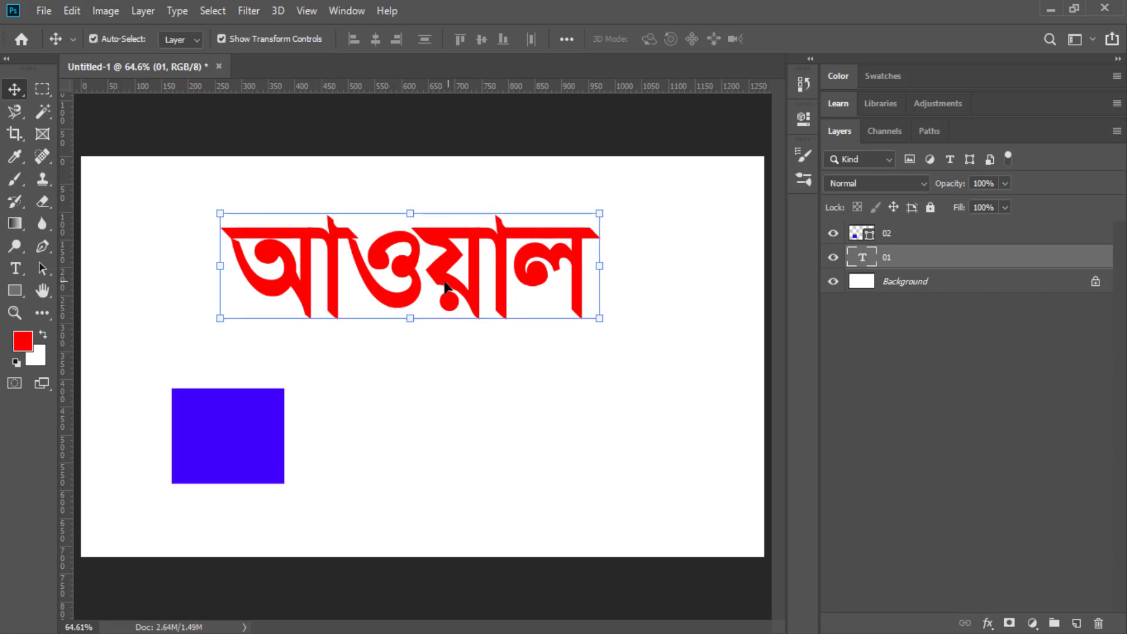
# - Move the text slightly up and left, rasterize the type layer and undo the rasterization
pyautogui.moveTo(443, 289); pyautogui.dragTo(431, 260)
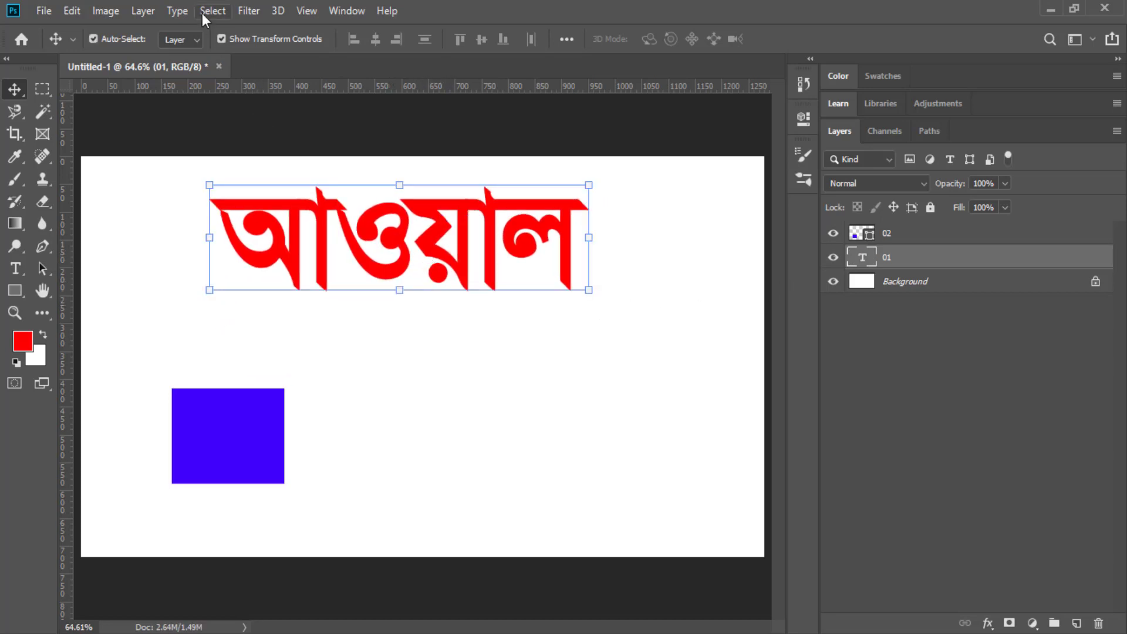
pyautogui.click(170, 11)
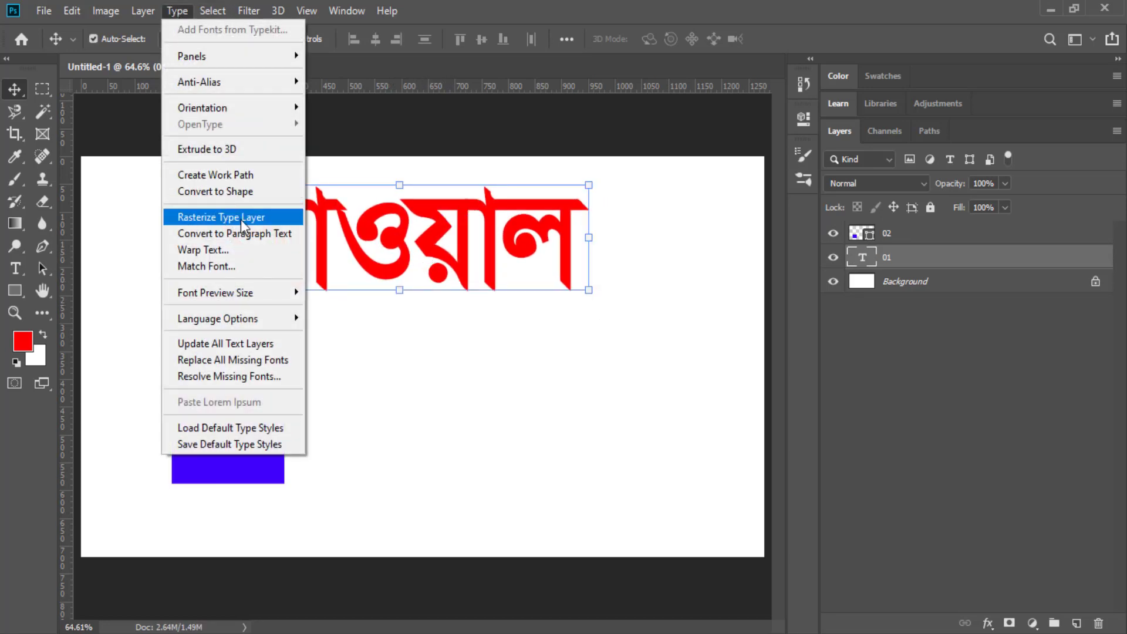
pyautogui.click(273, 216)
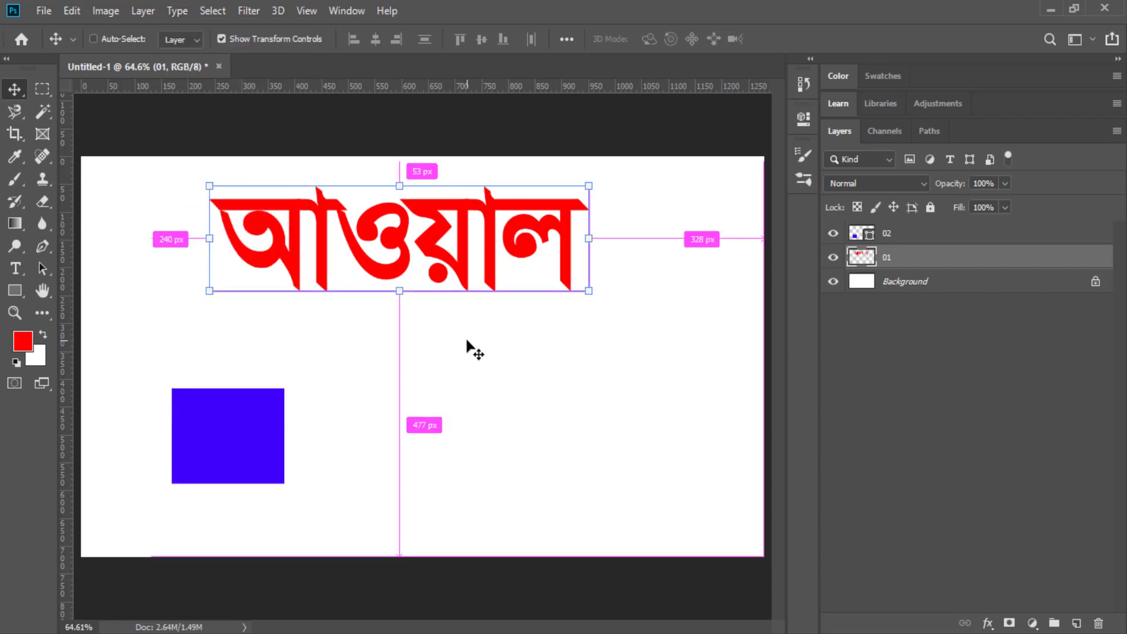
pyautogui.hotkey('ctrl', 'z')
# - Reposition the red text slightly above the canvas center and rasterize type layer 01
pyautogui.moveTo(432, 241); pyautogui.dragTo(469, 255)
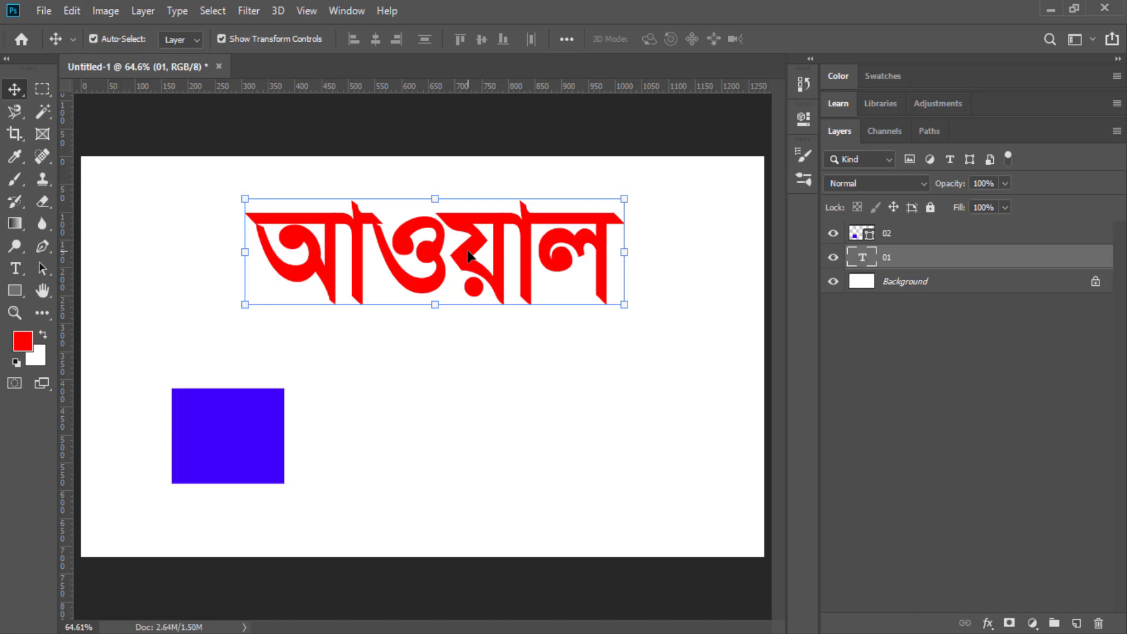
pyautogui.moveTo(530, 284)
pyautogui.mouseDown()
pyautogui.moveTo(377, 245)
pyautogui.moveTo(512, 293)
pyautogui.mouseUp()
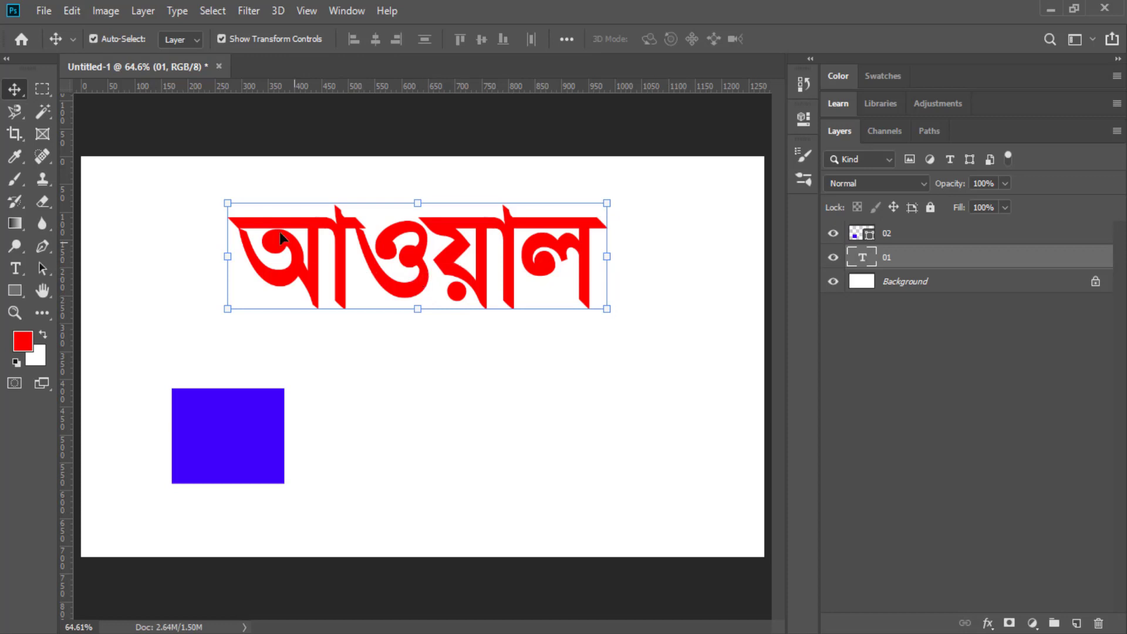
pyautogui.click(175, 12)
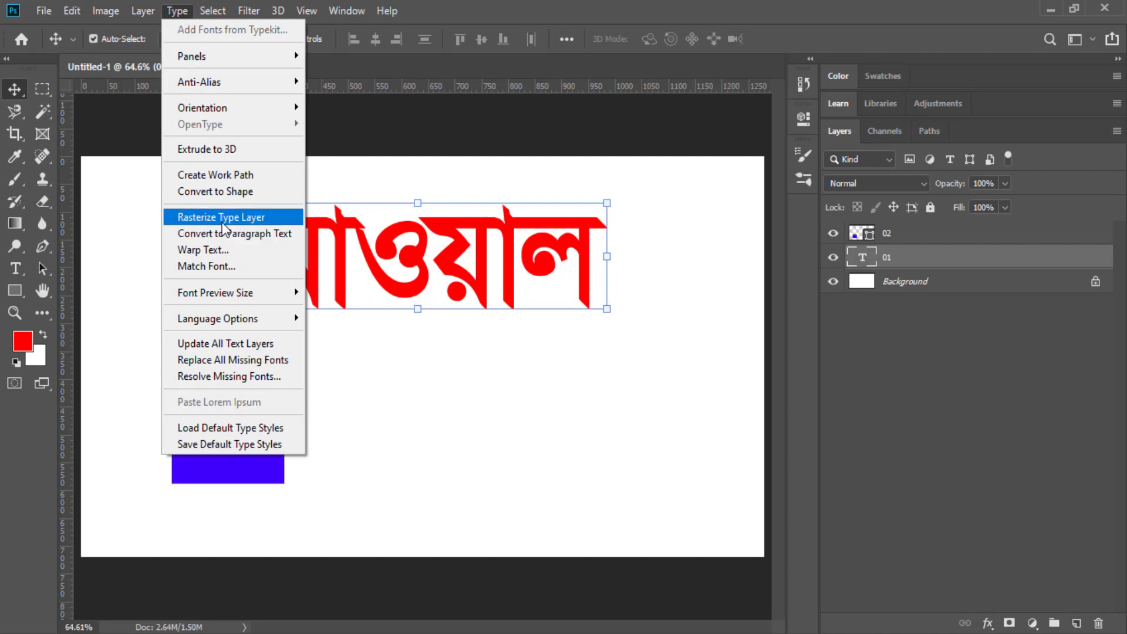
pyautogui.click(255, 218)
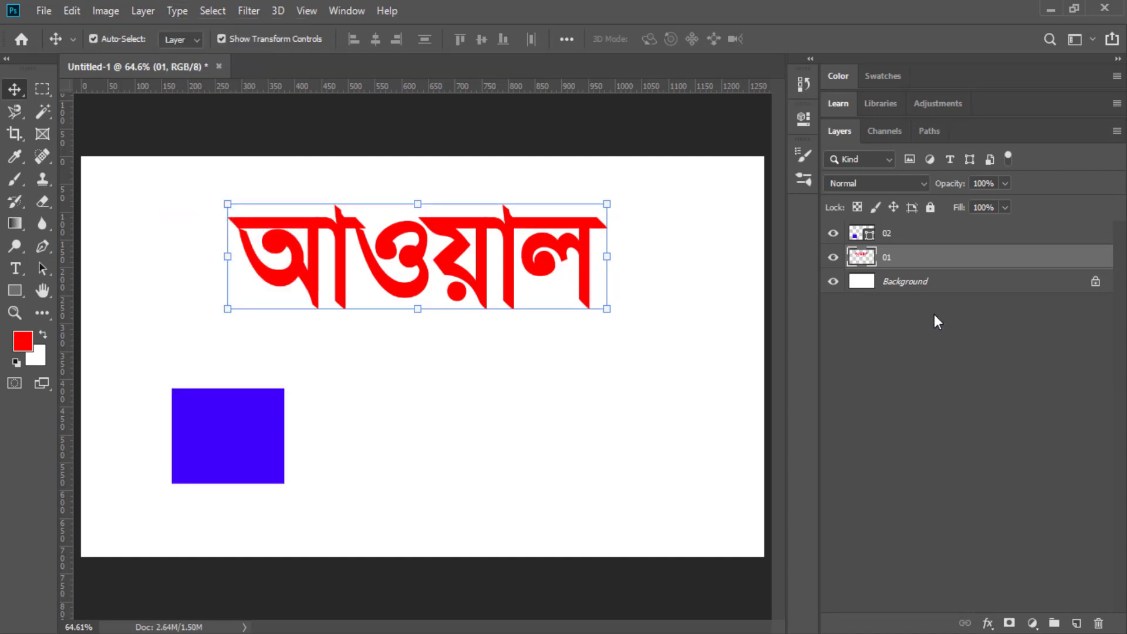
# - Apply a Color Overlay in black (#000000) with Normal blending and 100% opacity to the rasterized text on layer 01
pyautogui.doubleClick(864, 262)
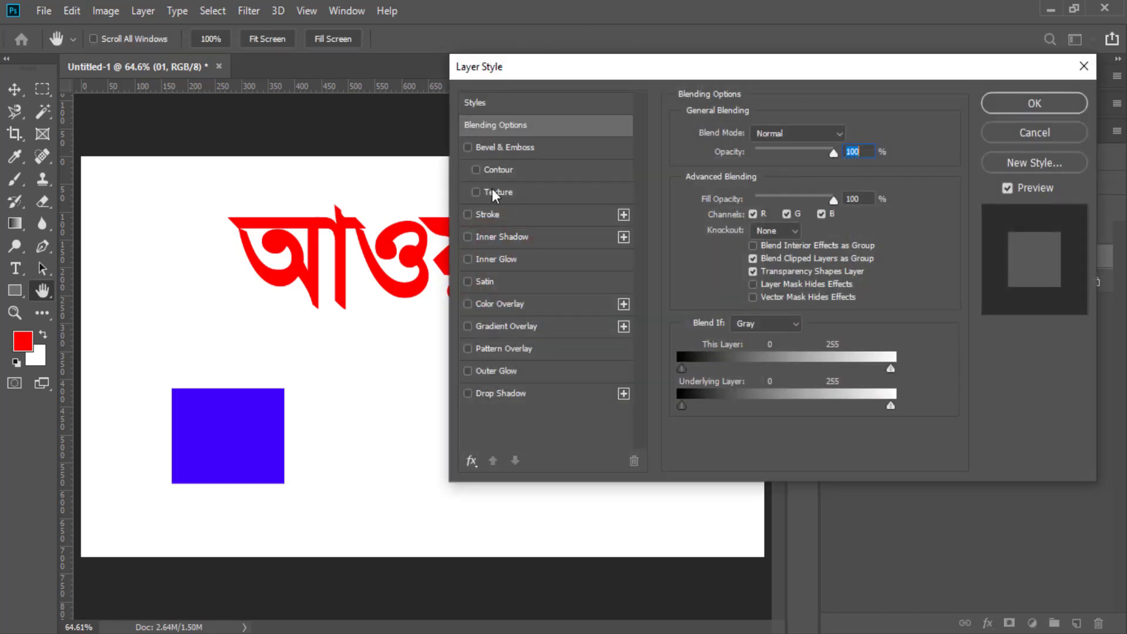
pyautogui.moveTo(734, 69); pyautogui.dragTo(860, 44)
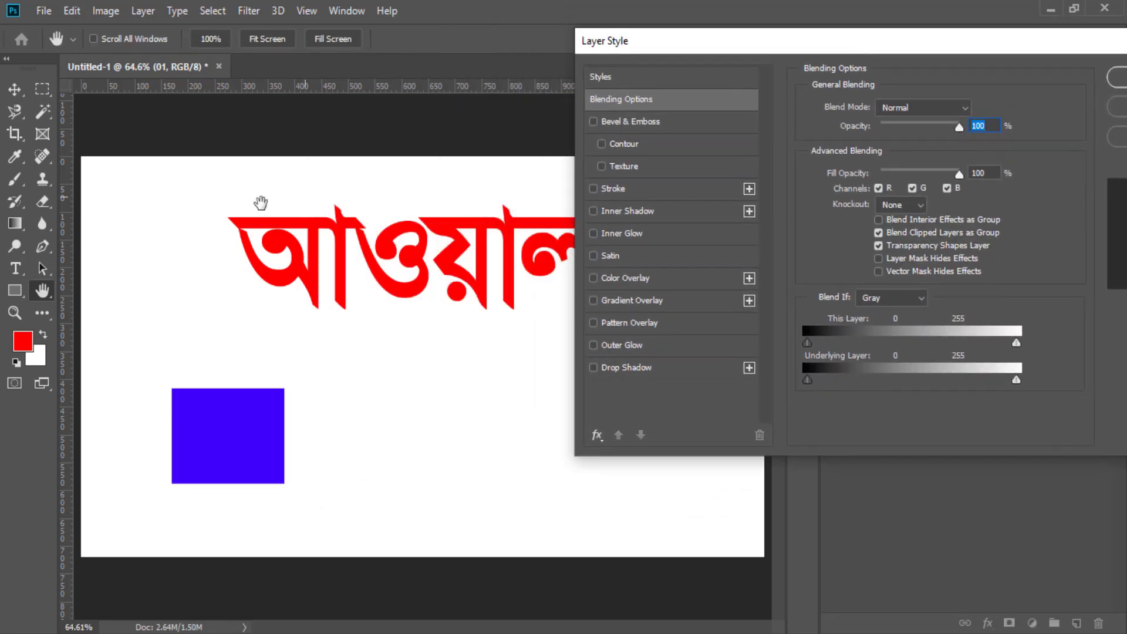
pyautogui.click(593, 278)
pyautogui.click(667, 280)
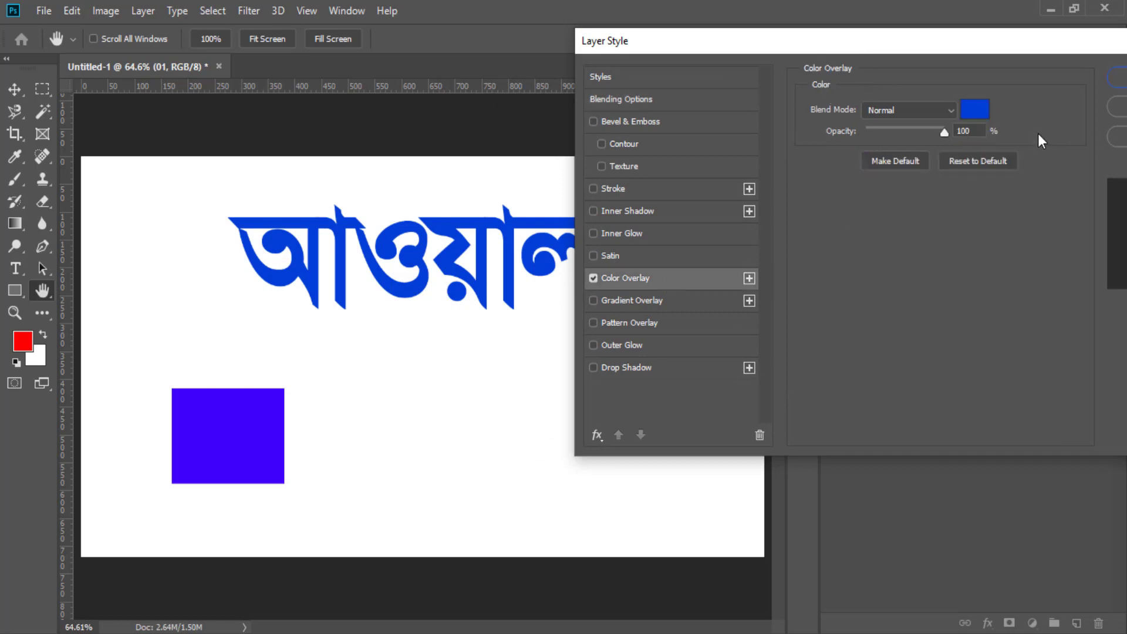
pyautogui.click(974, 110)
pyautogui.click(833, 376)
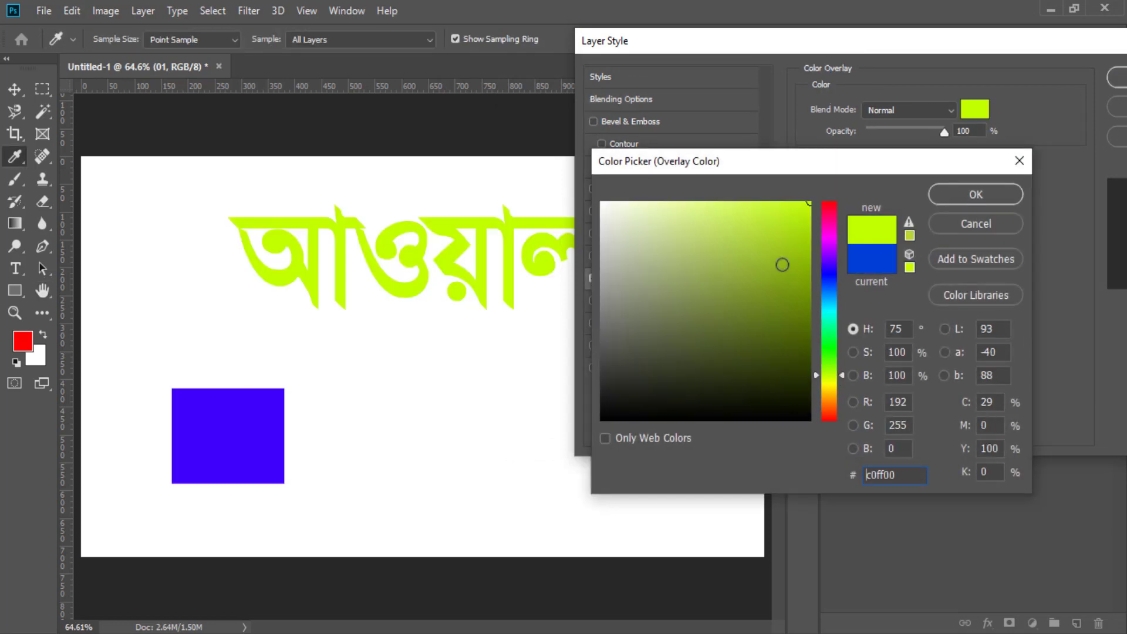
pyautogui.moveTo(783, 265)
pyautogui.mouseDown()
pyautogui.moveTo(778, 253)
pyautogui.moveTo(765, 382)
pyautogui.moveTo(656, 420)
pyautogui.mouseUp()
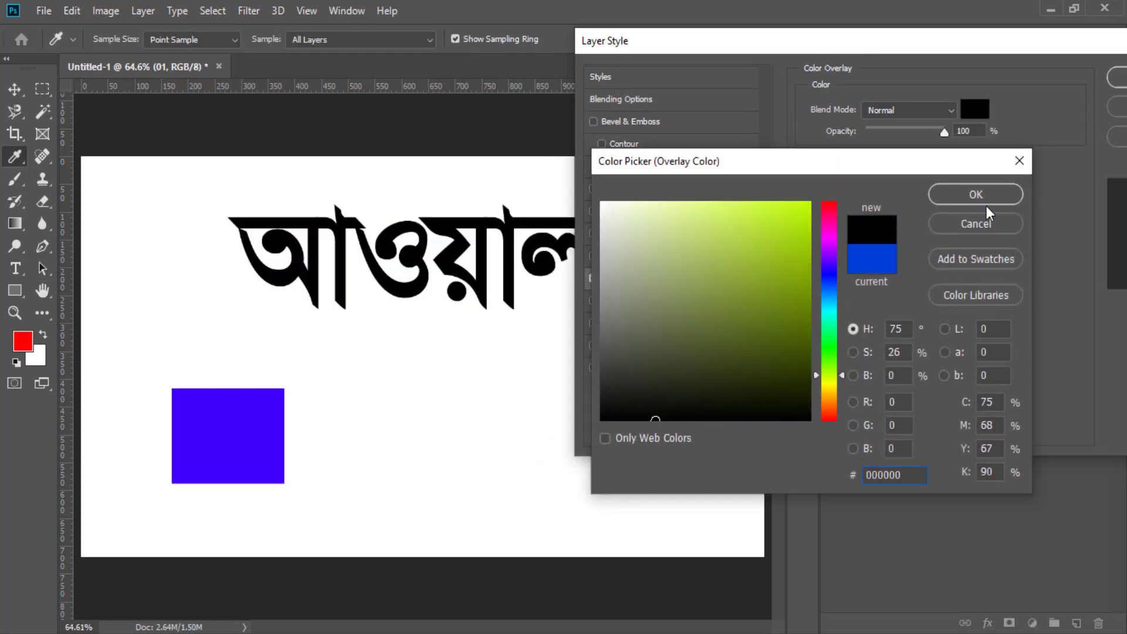
pyautogui.click(986, 195)
pyautogui.moveTo(747, 41); pyautogui.dragTo(295, 87)
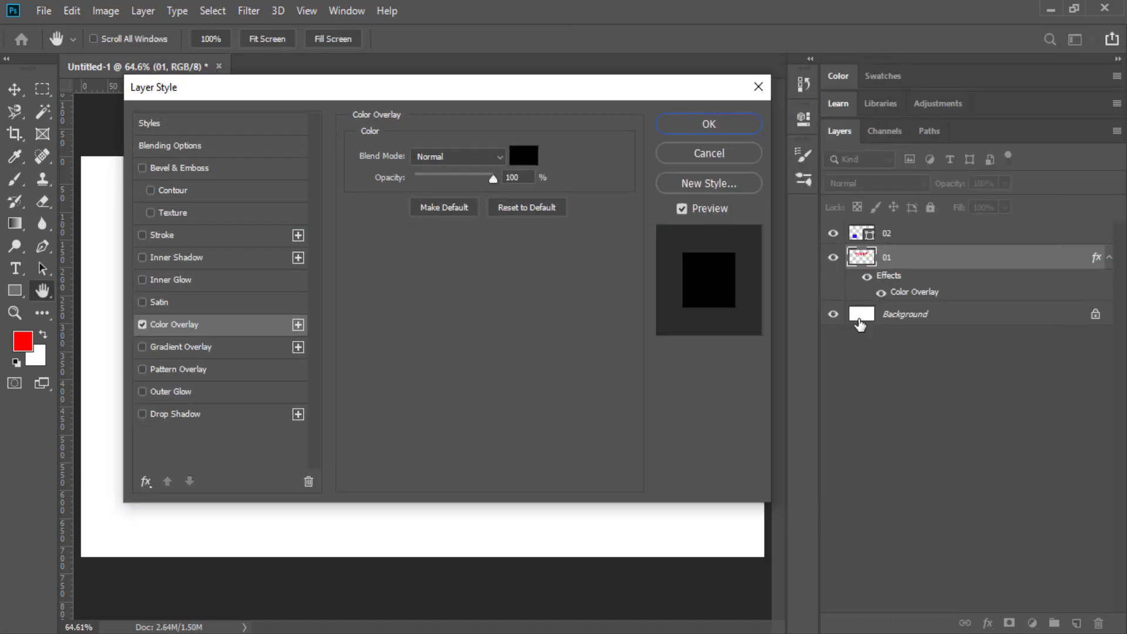
pyautogui.click(735, 130)
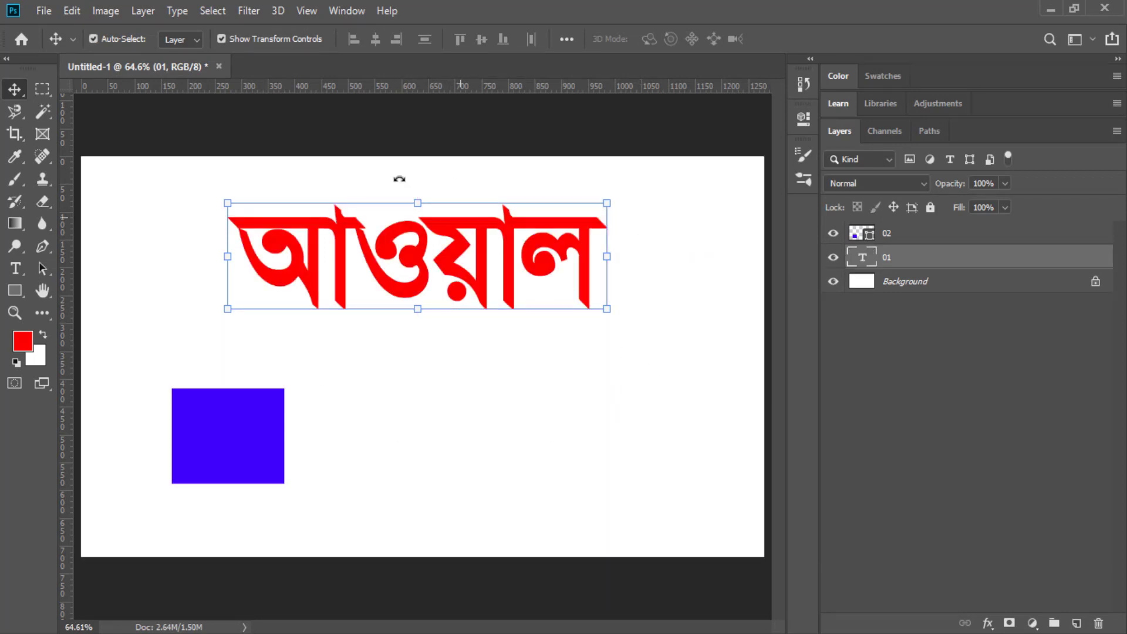
# - Check the type conversion commands for the text on layer 01, deselect it and hide layers 01 and 02
pyautogui.click(172, 12)
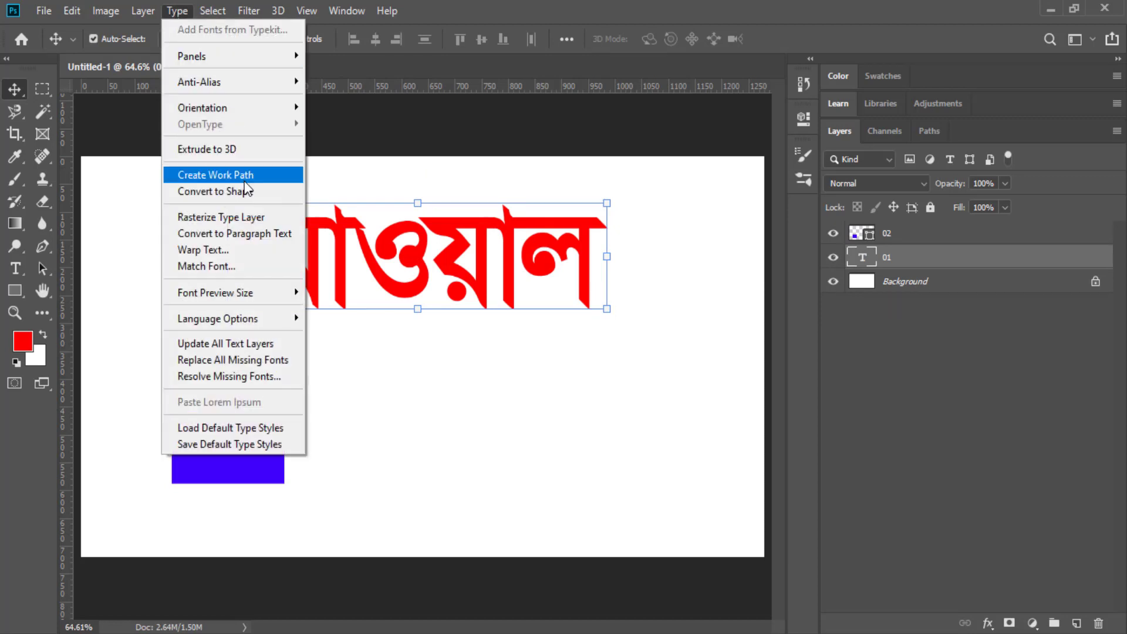
pyautogui.click(279, 234)
pyautogui.click(998, 381)
pyautogui.click(833, 257)
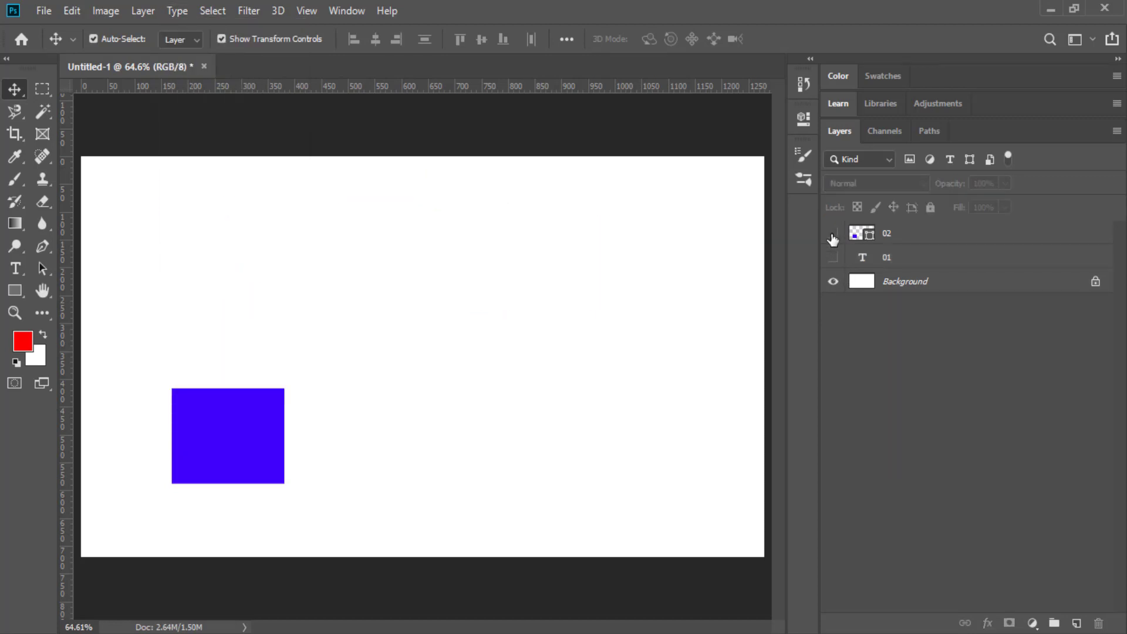
pyautogui.click(833, 233)
# - Create a paragraph text box across most of the canvas with the placeholder text in red SutonnyMJ Bold, 30 pt
pyautogui.click(15, 268)
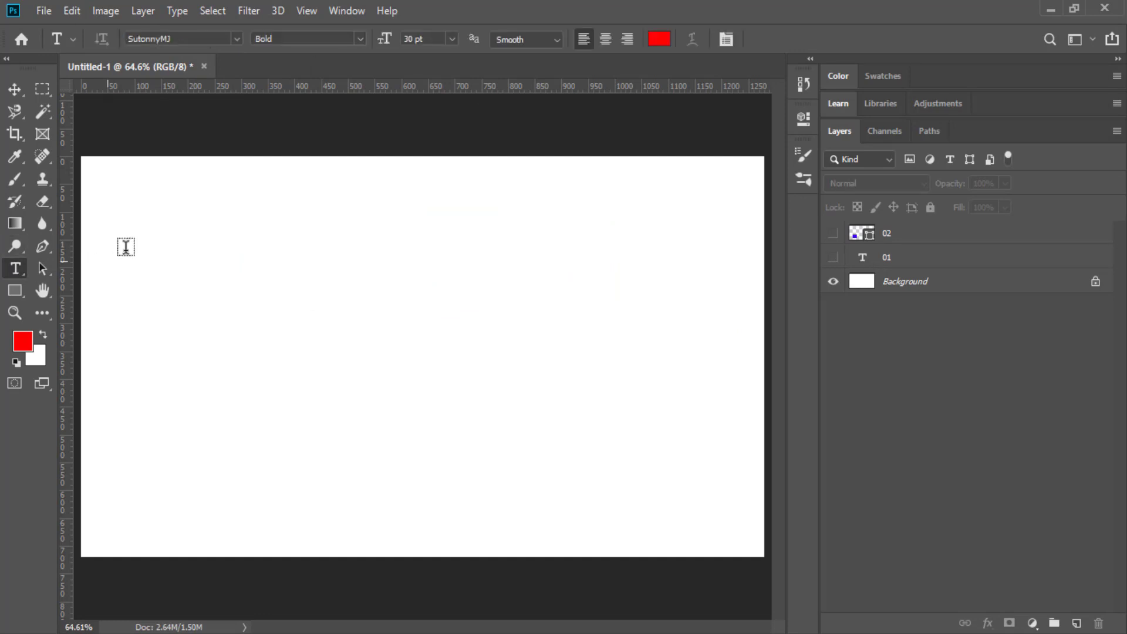
pyautogui.moveTo(116, 199); pyautogui.dragTo(710, 506)
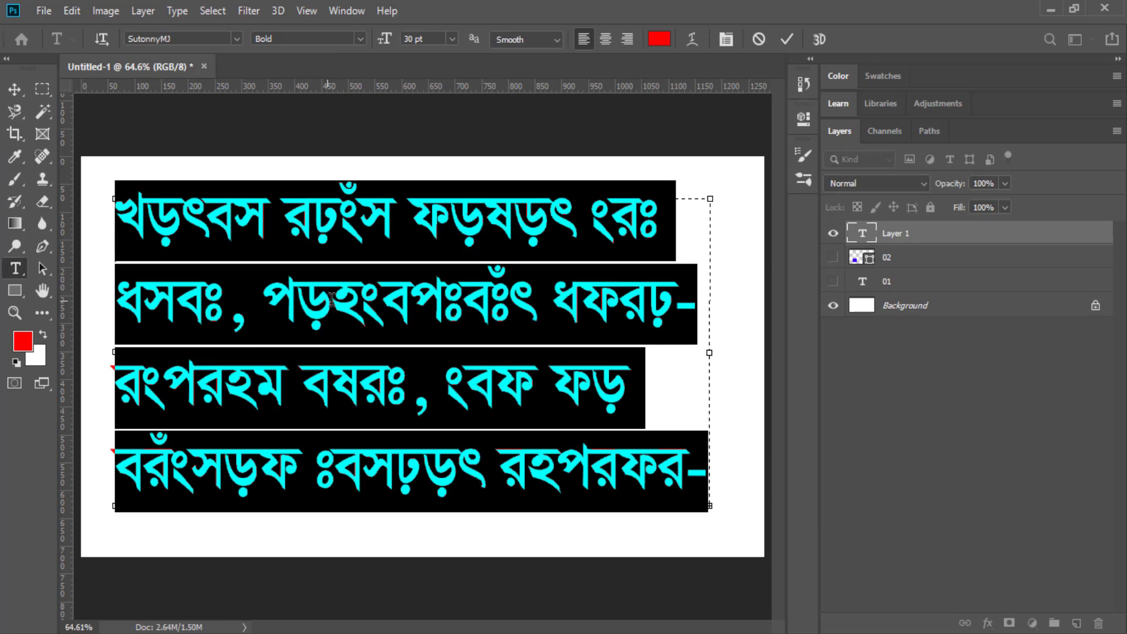
pyautogui.click(787, 38)
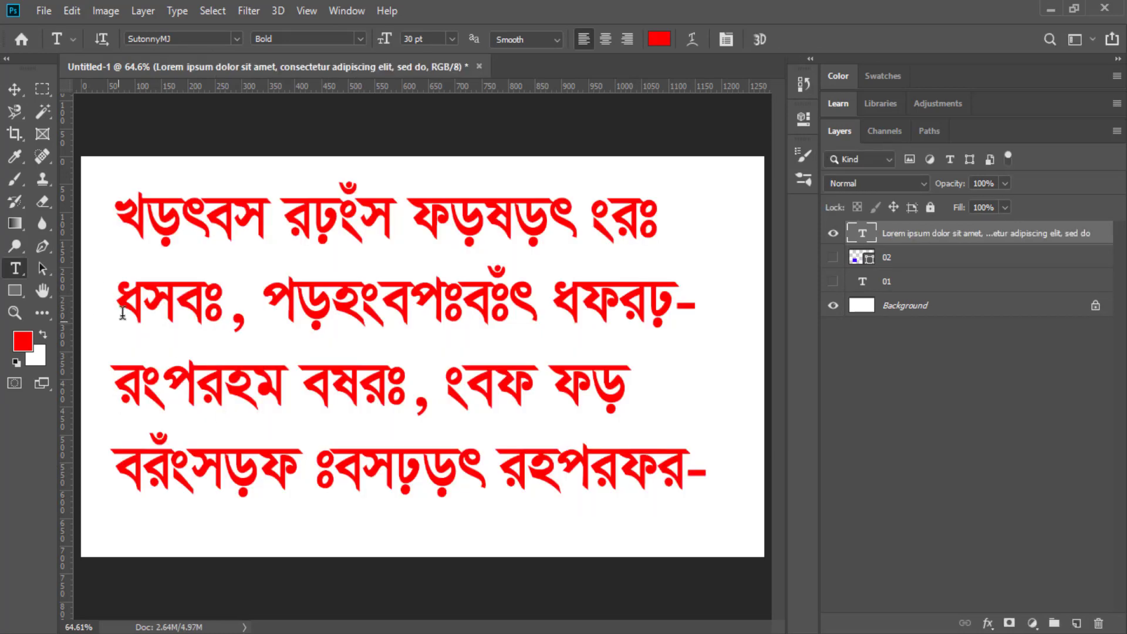
# - Convert the placeholder paragraph text to point text, accepting the deletion of text outside its bounds
pyautogui.click(189, 12)
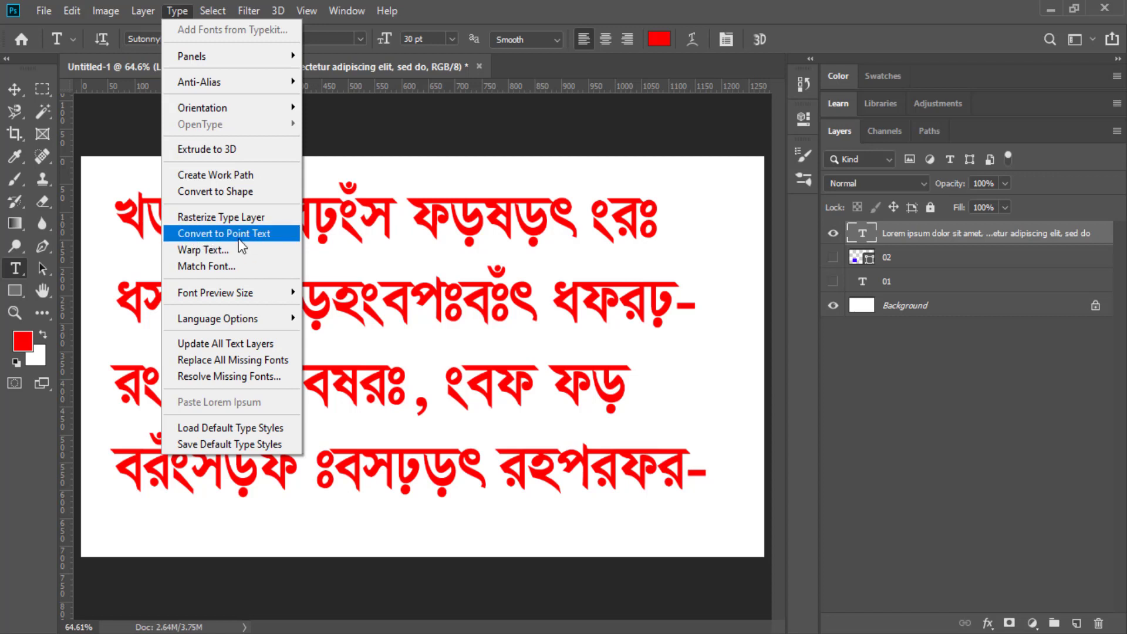
pyautogui.click(219, 234)
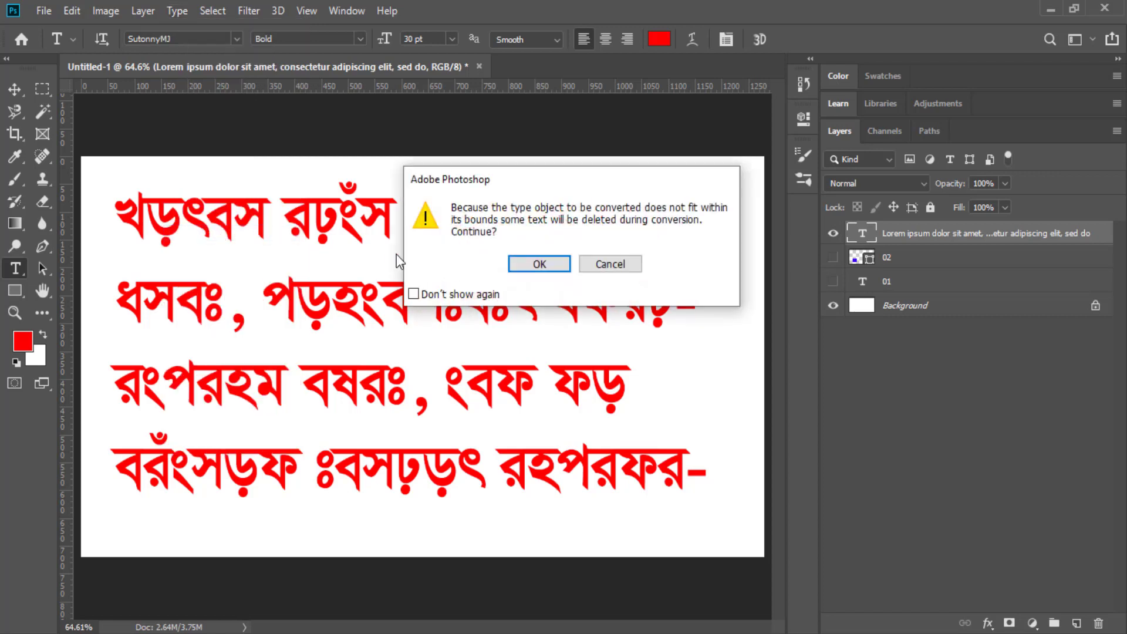
pyautogui.click(536, 265)
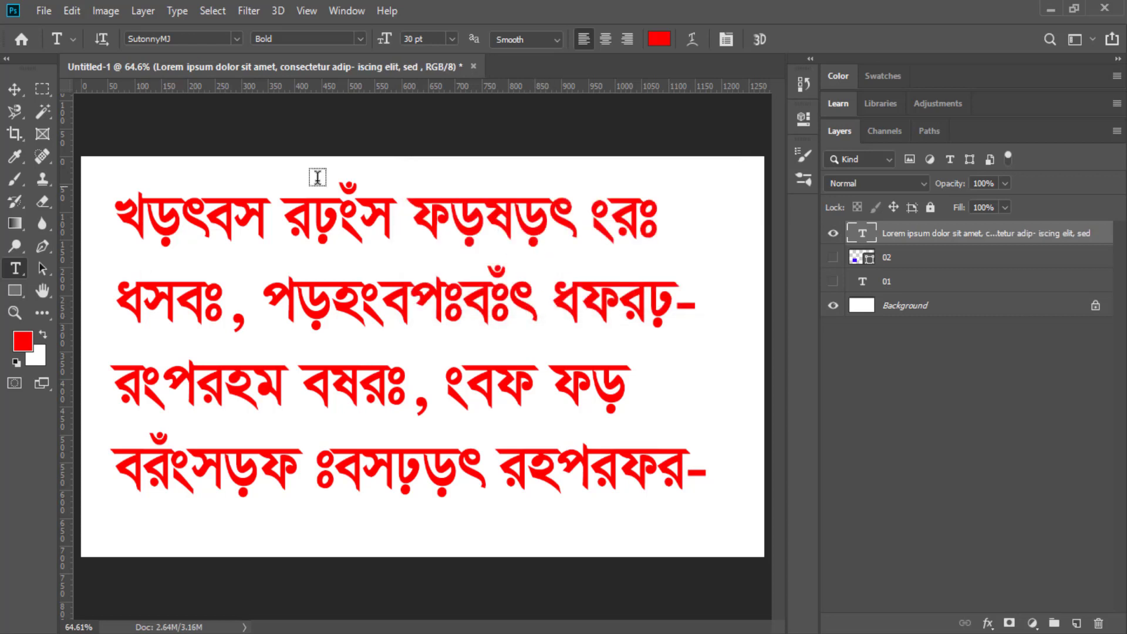
# - Insert "PURUR" (চটজটজ) into the third word of the first placeholder line and commit the text
pyautogui.click(351, 257)
pyautogui.click(477, 236)
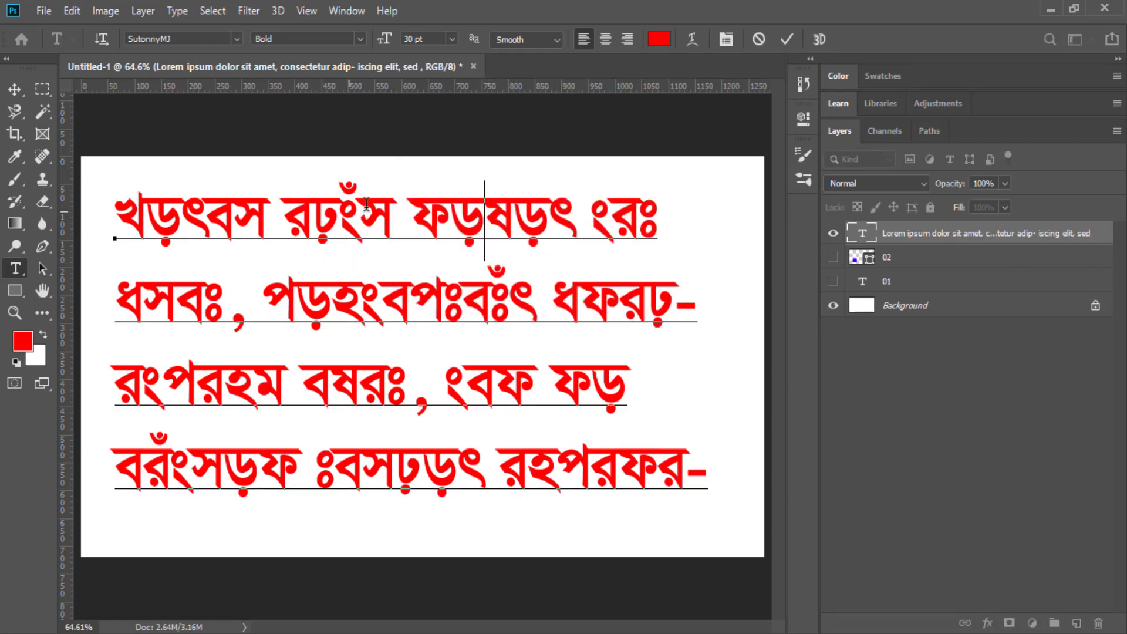
pyautogui.write('PURUR')
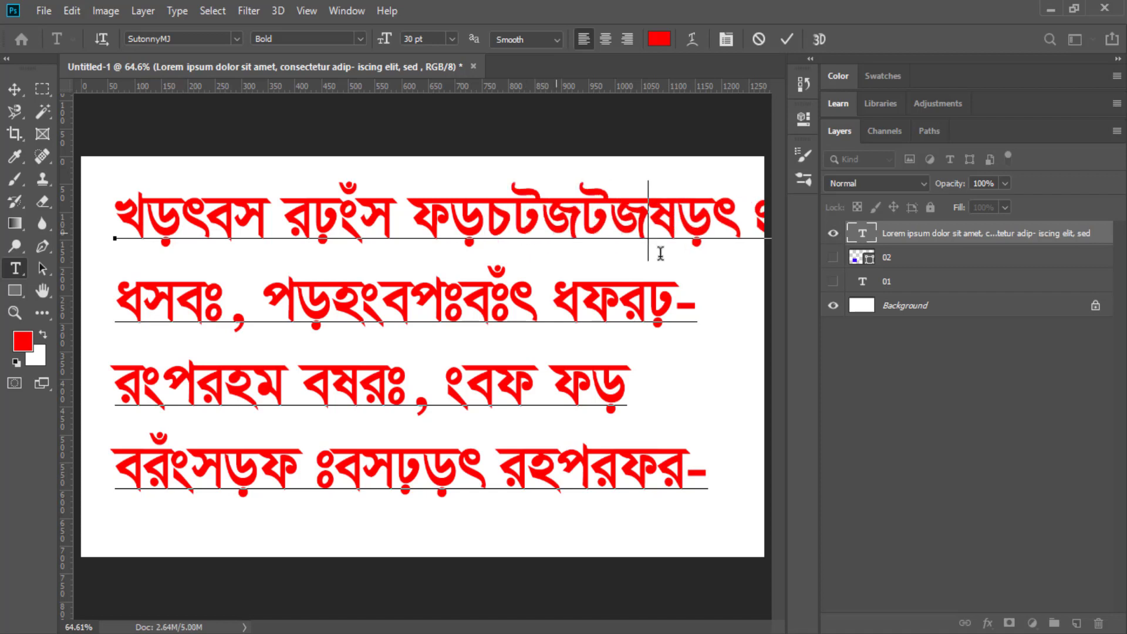
pyautogui.click(787, 39)
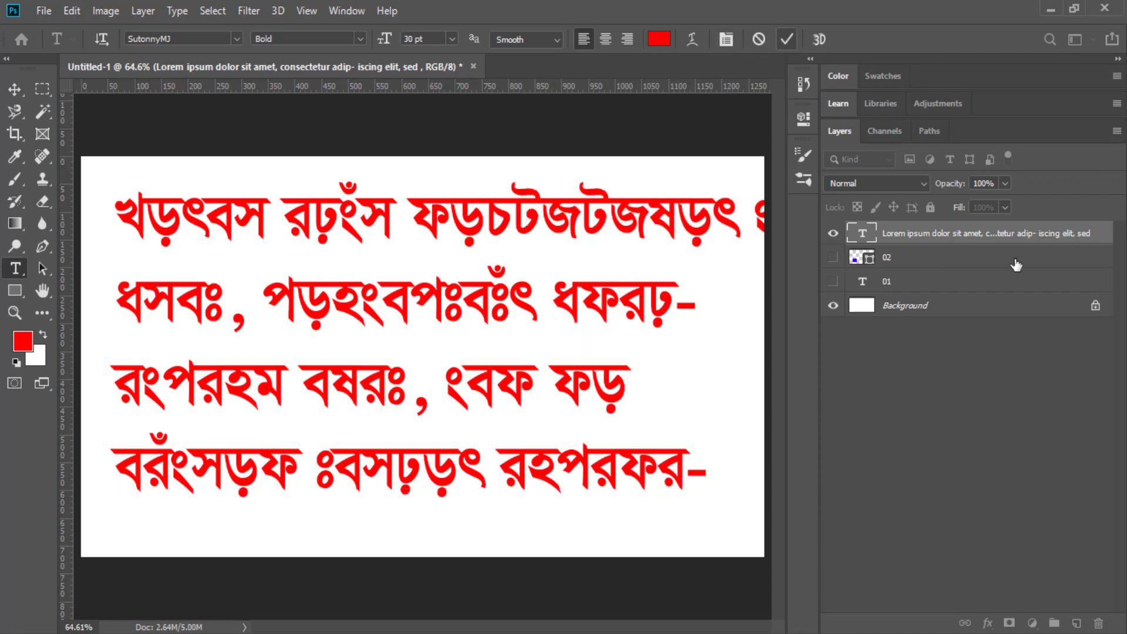
# - Delete the placeholder text layer, make layer 01 visible again and select it
pyautogui.moveTo(999, 242); pyautogui.dragTo(1099, 623)
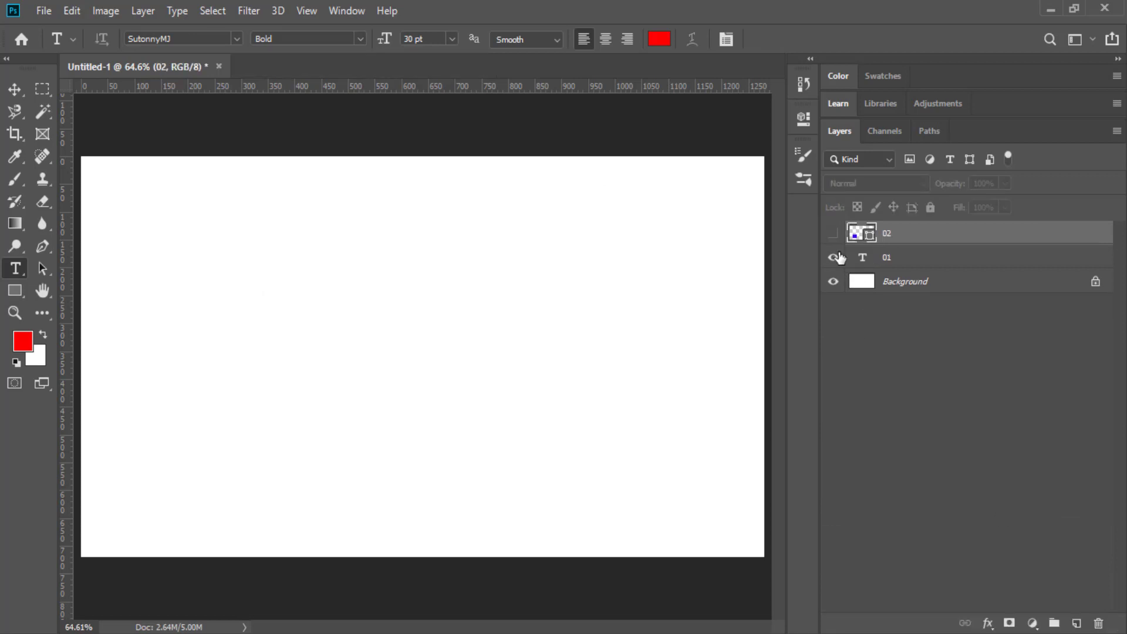
pyautogui.click(832, 257)
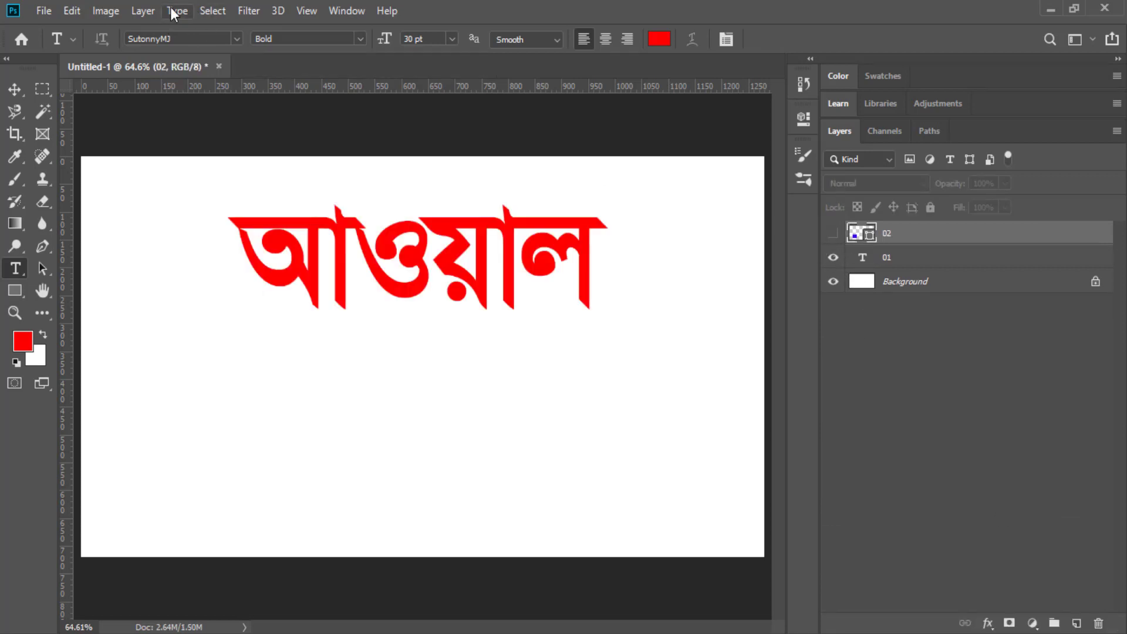
pyautogui.click(175, 11)
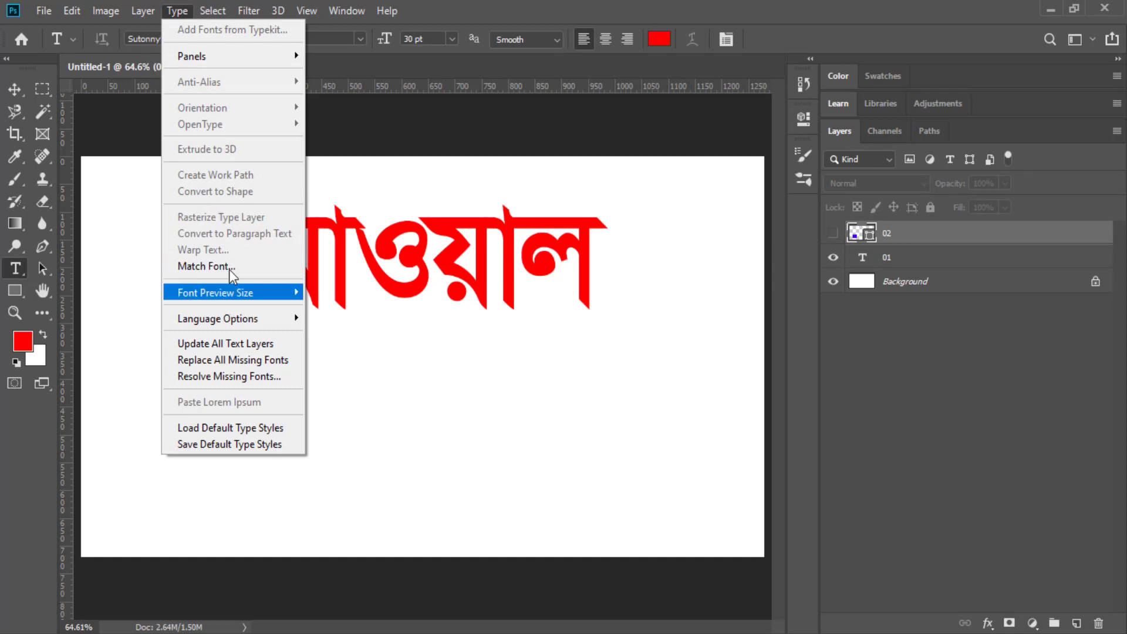
pyautogui.click(910, 258)
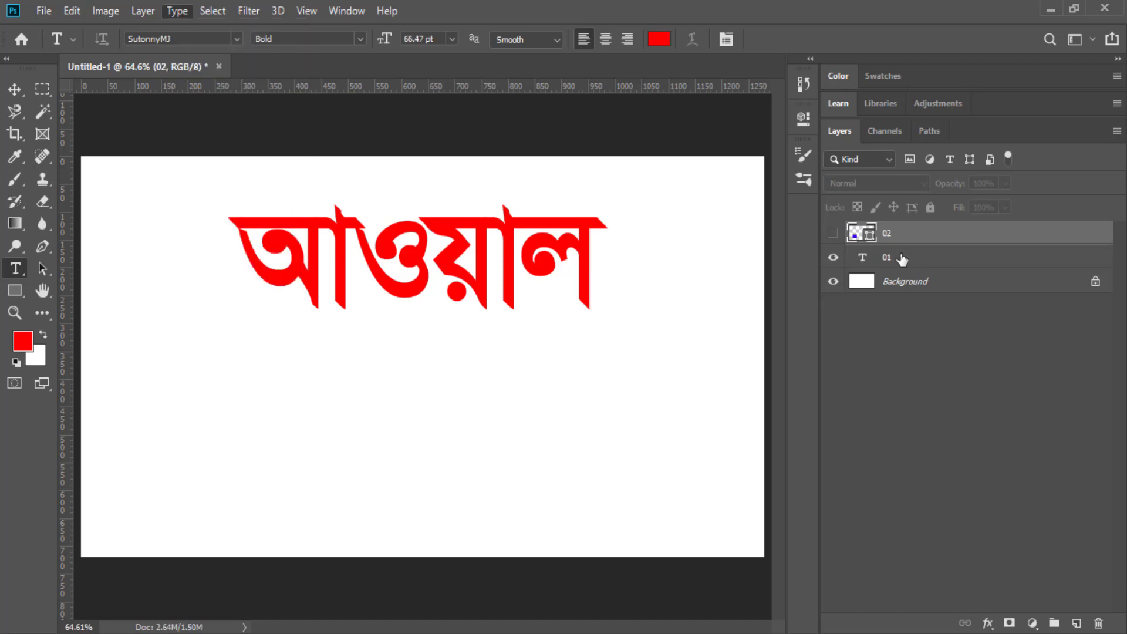
# - Try to convert the point text on layer 01 to paragraph text
pyautogui.click(189, 9)
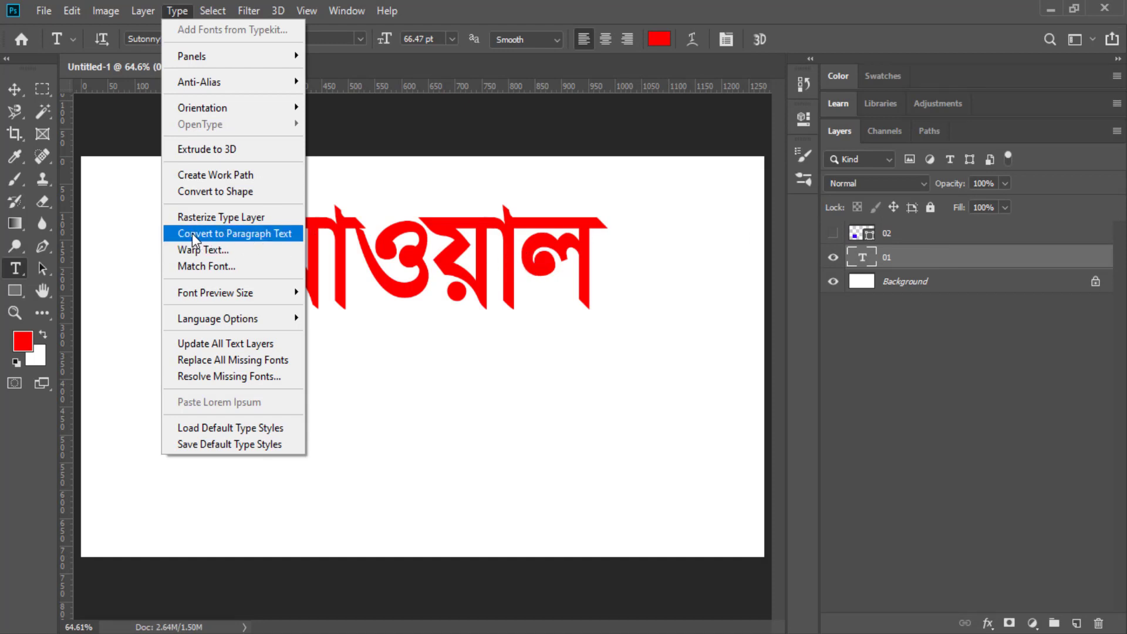
pyautogui.click(276, 234)
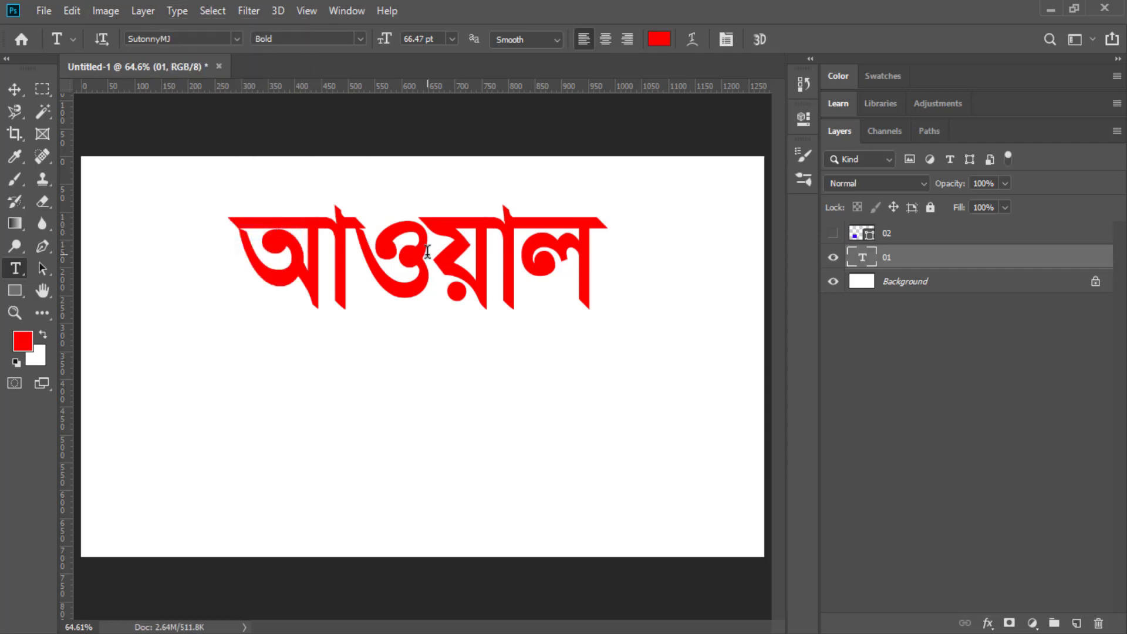
# - Start Warp Text for the text on layer 01 and choose the Arc style
pyautogui.click(177, 11)
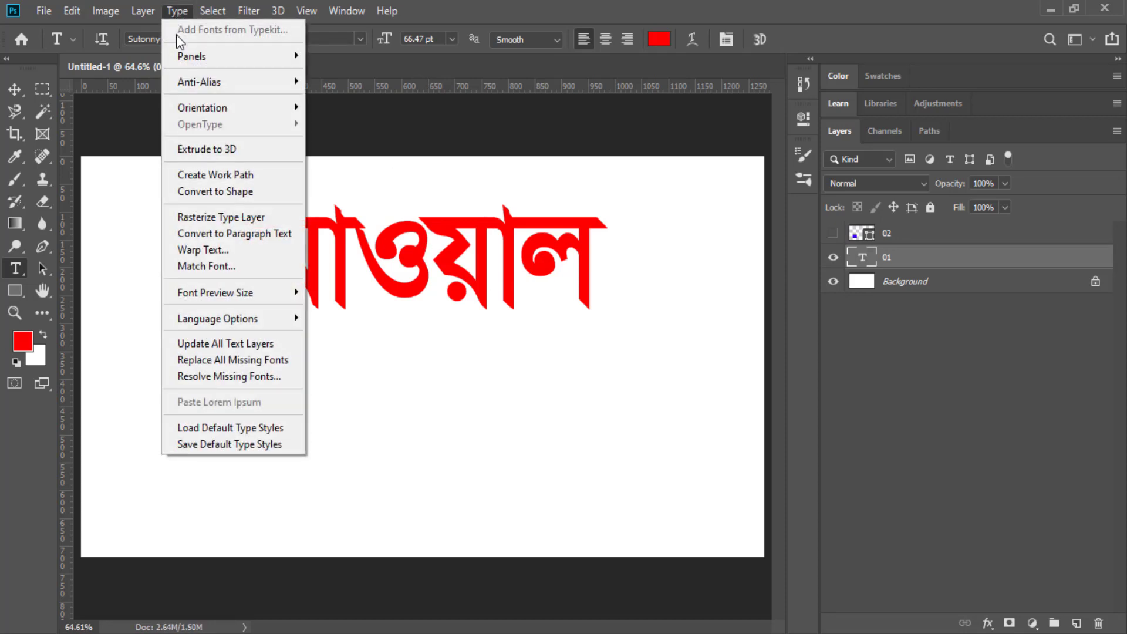
pyautogui.click(237, 251)
pyautogui.moveTo(810, 196)
pyautogui.mouseDown()
pyautogui.moveTo(784, 282)
pyautogui.moveTo(819, 177)
pyautogui.mouseUp()
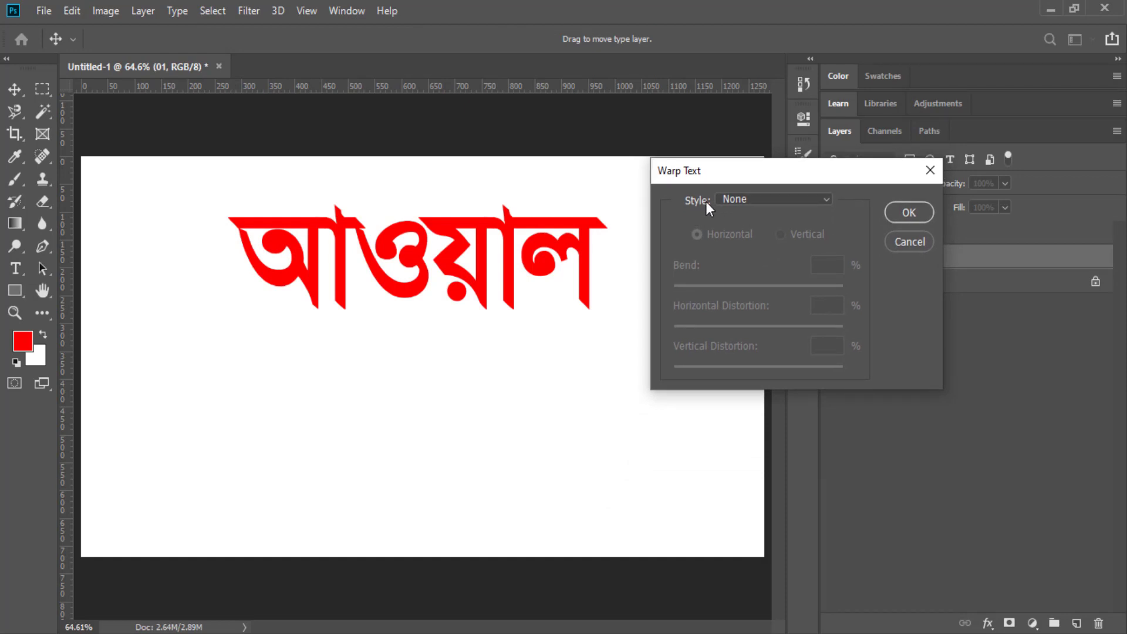
pyautogui.click(752, 199)
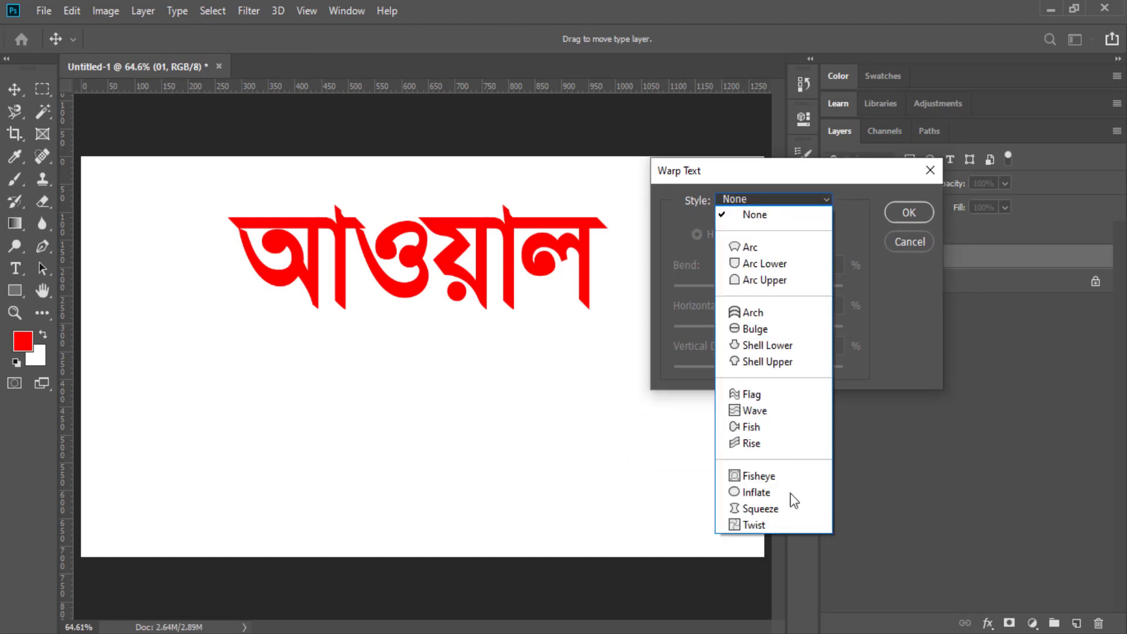
pyautogui.click(769, 254)
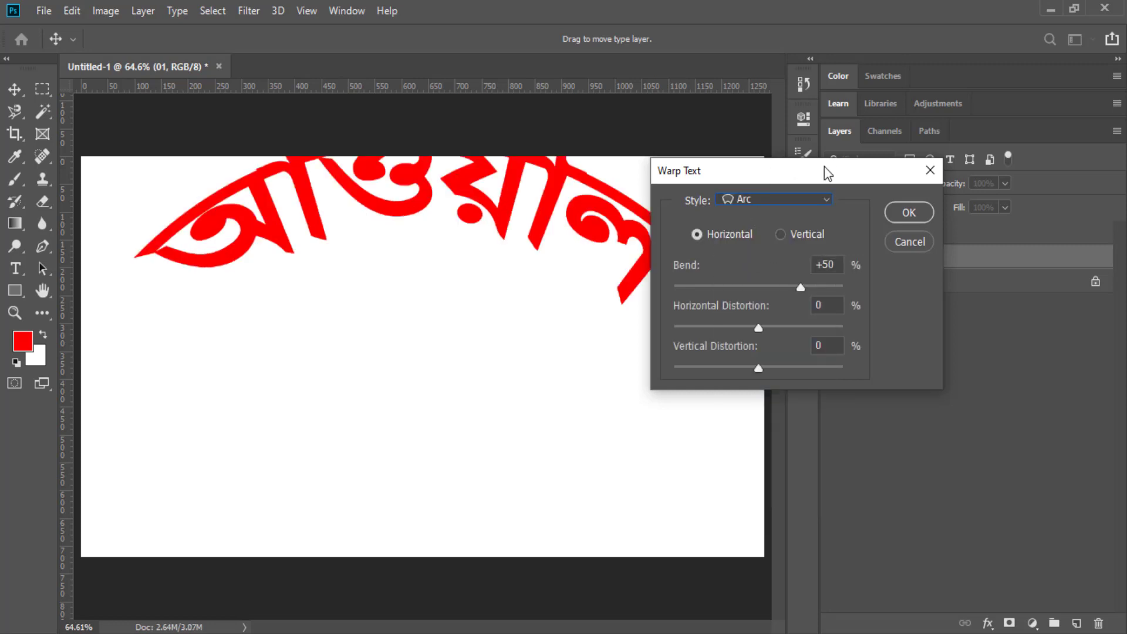
# - Move the arced text down and slightly left so the whole arc lies inside the canvas
pyautogui.moveTo(824, 167); pyautogui.dragTo(917, 206)
pyautogui.moveTo(502, 249); pyautogui.dragTo(494, 276)
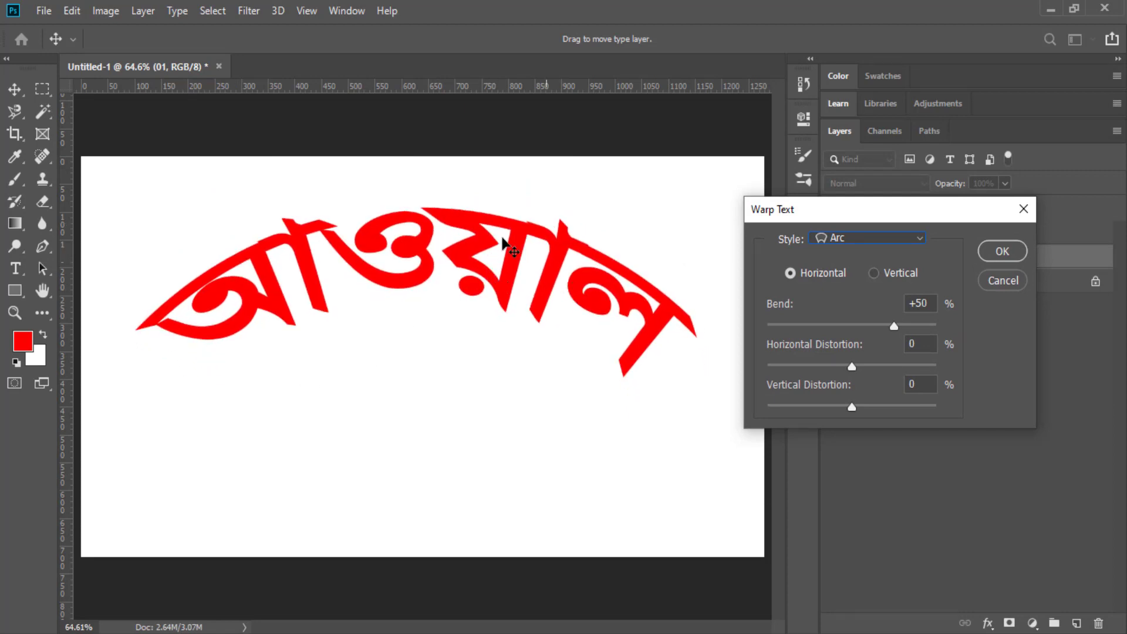
pyautogui.moveTo(452, 280); pyautogui.dragTo(450, 285)
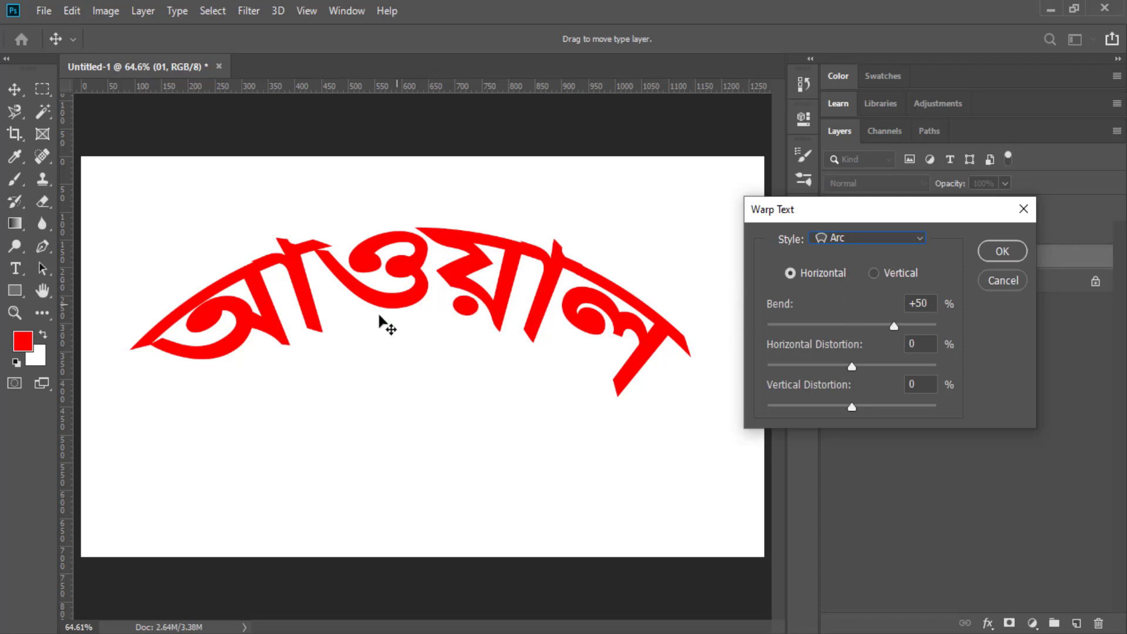
# - Try the Vertical orientation for the arc warp, return it to Horizontal and raise the bend to +80%
pyautogui.click(873, 273)
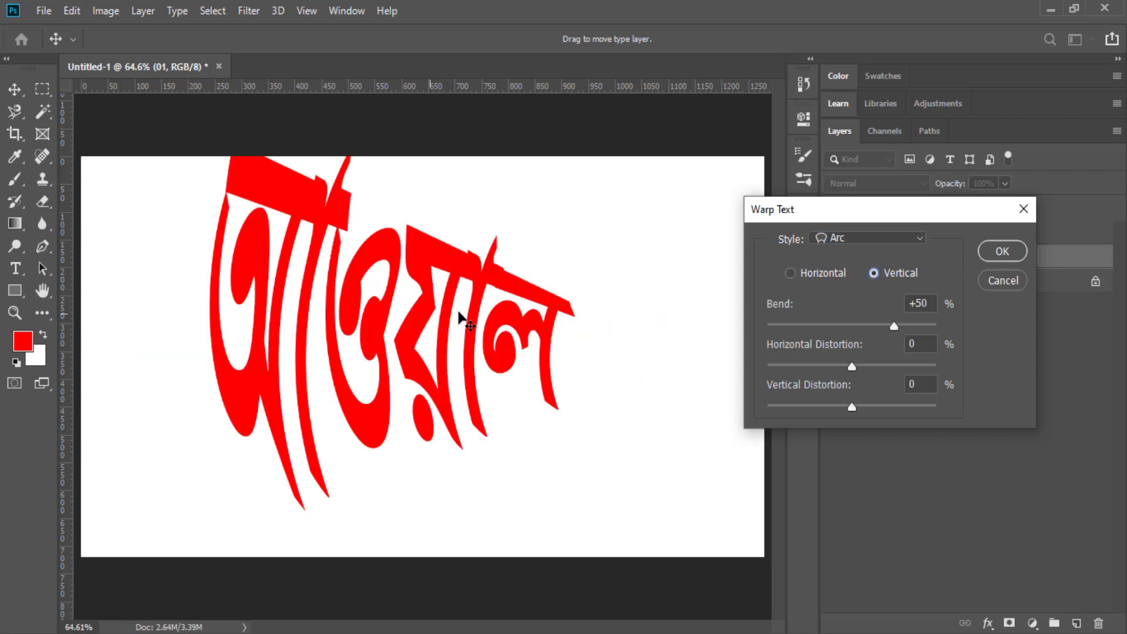
pyautogui.click(812, 273)
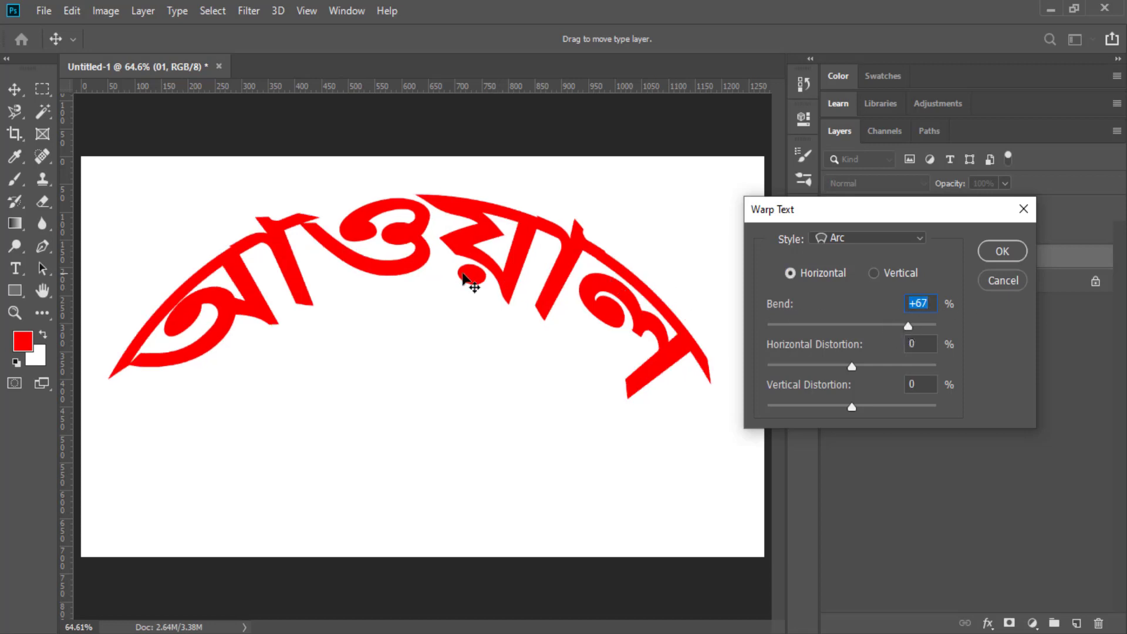
pyautogui.moveTo(233, 351)
pyautogui.mouseDown()
pyautogui.moveTo(450, 312)
pyautogui.moveTo(600, 360)
pyautogui.mouseUp()
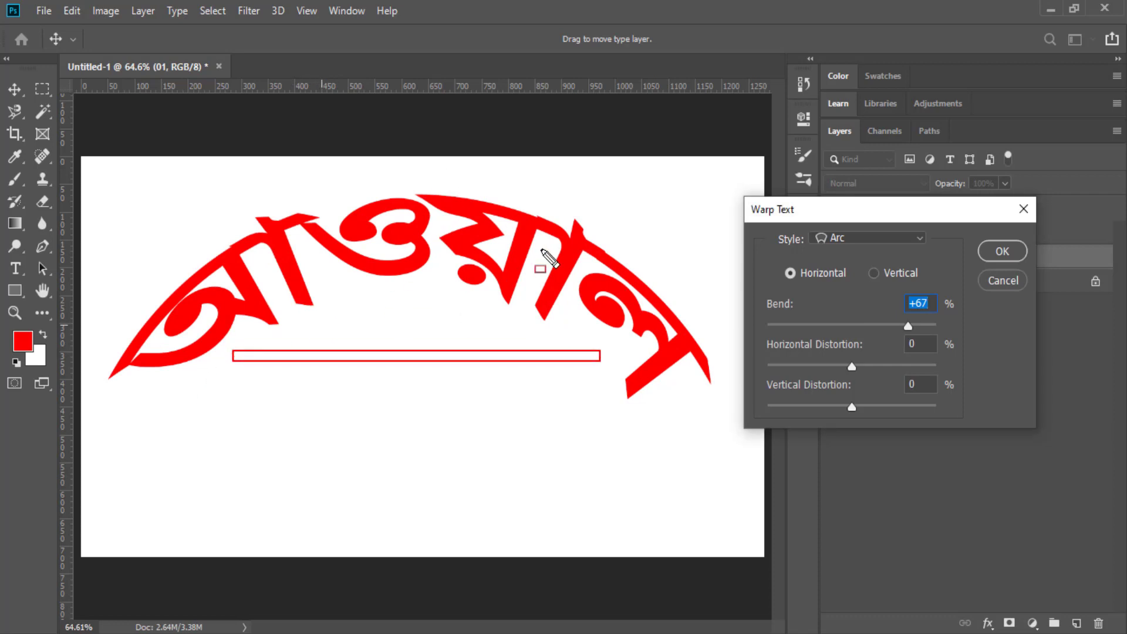
pyautogui.press('Escape')
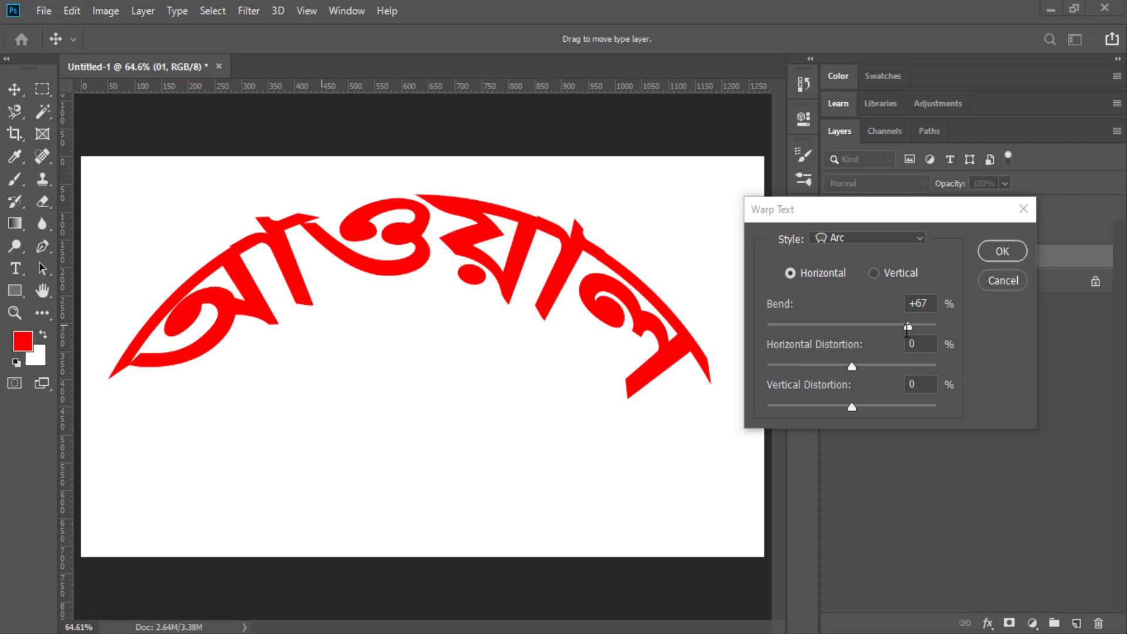
pyautogui.click(922, 326)
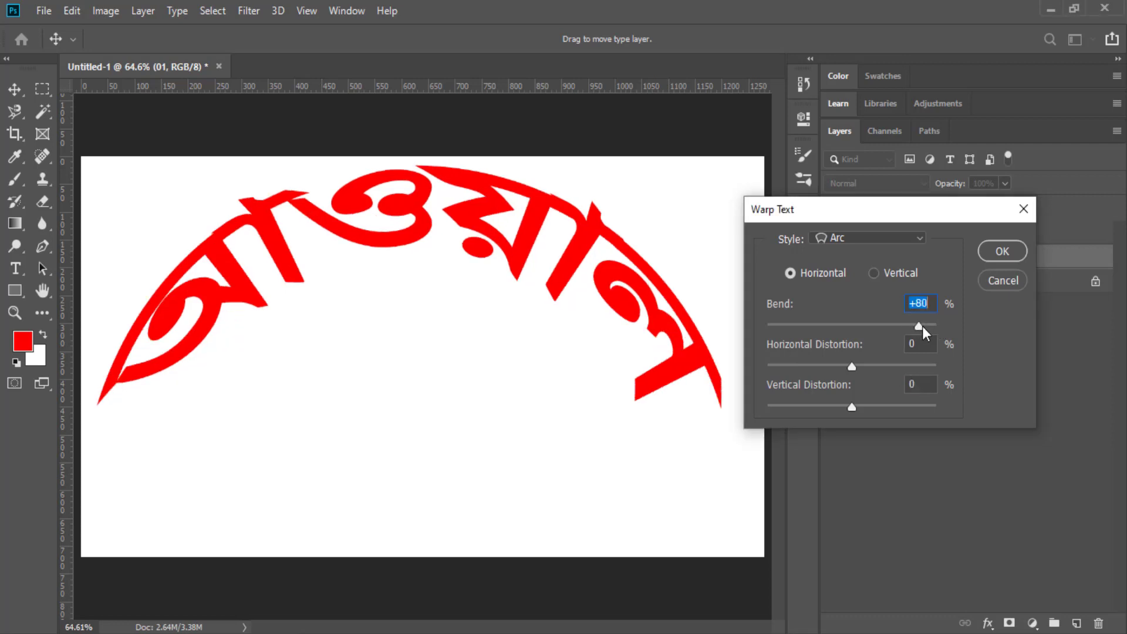
# - Try arc bends of +95%, -62% and -84% on the layer 01 text, and return to +84%
pyautogui.moveTo(924, 327); pyautogui.dragTo(933, 329)
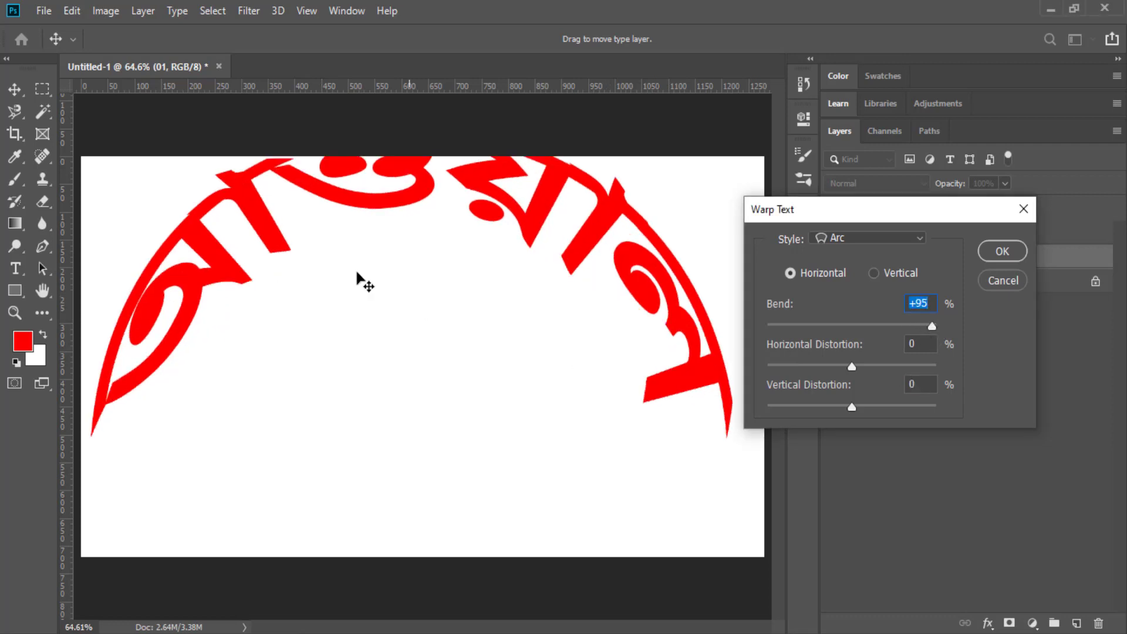
pyautogui.click(799, 325)
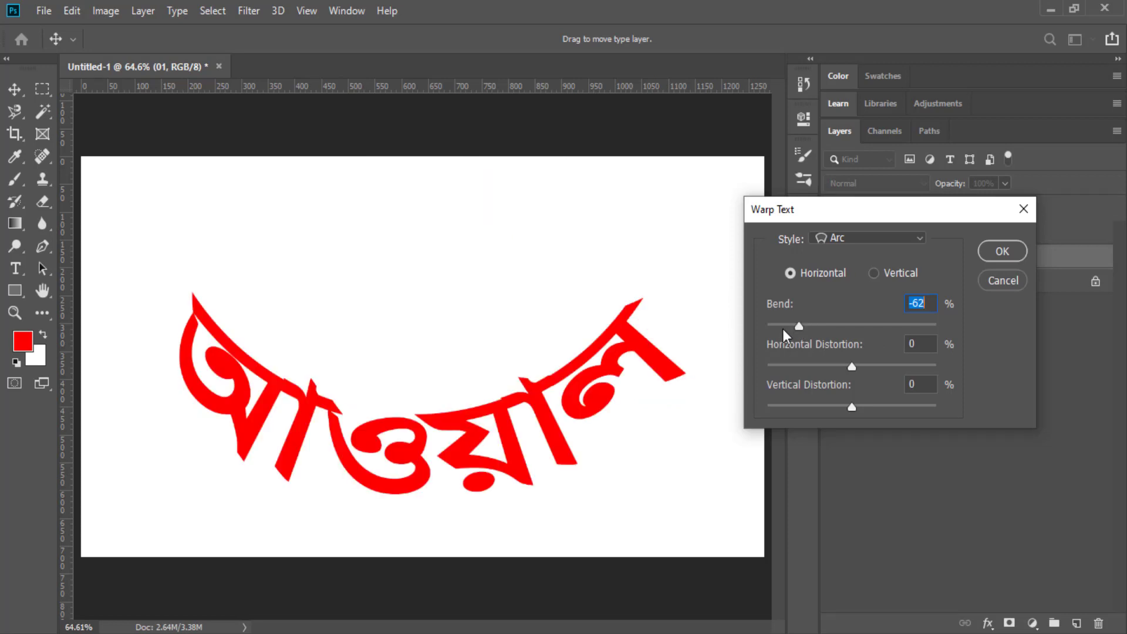
pyautogui.click(781, 326)
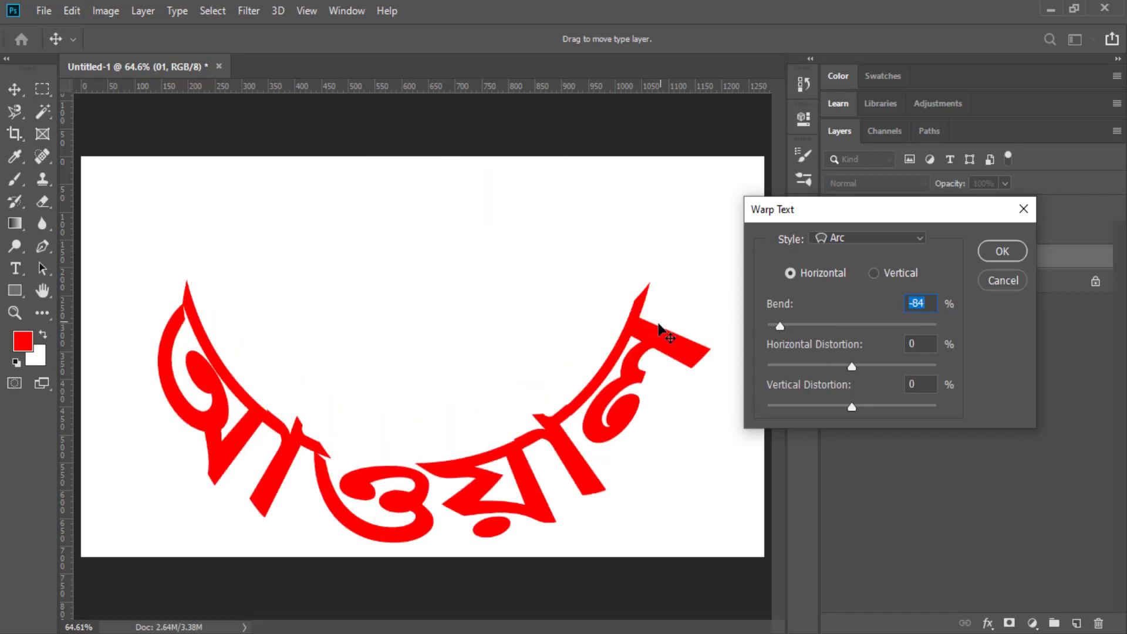
pyautogui.click(924, 326)
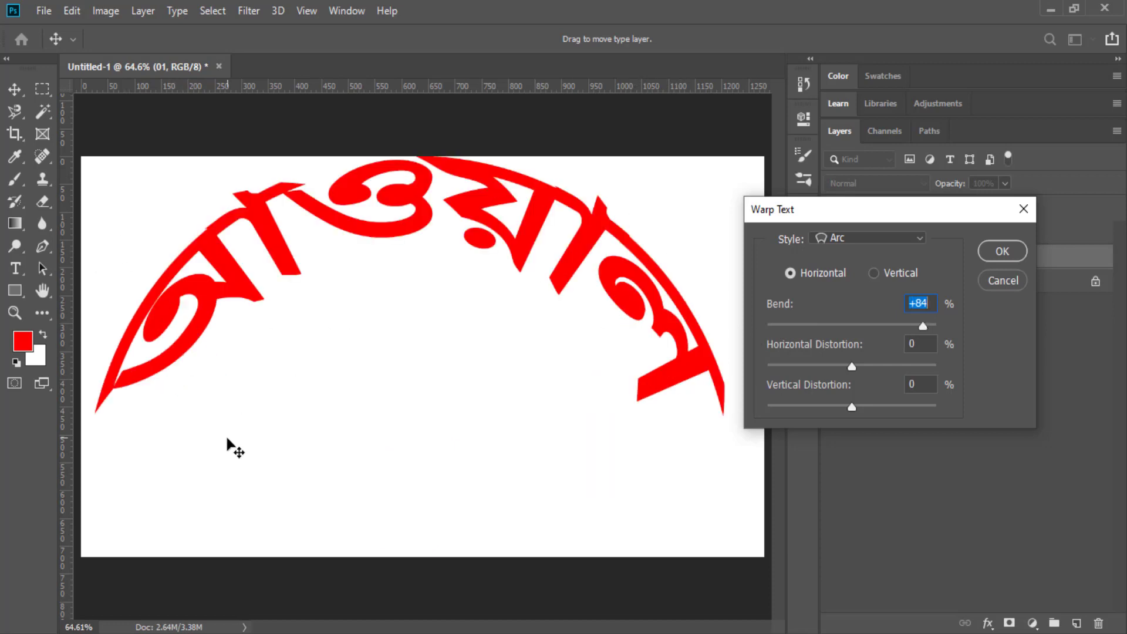
# - Try a horizontal distortion of -94%, reset it to 0, and bring the arc bend through -58% and 0 to -91%
pyautogui.click(773, 367)
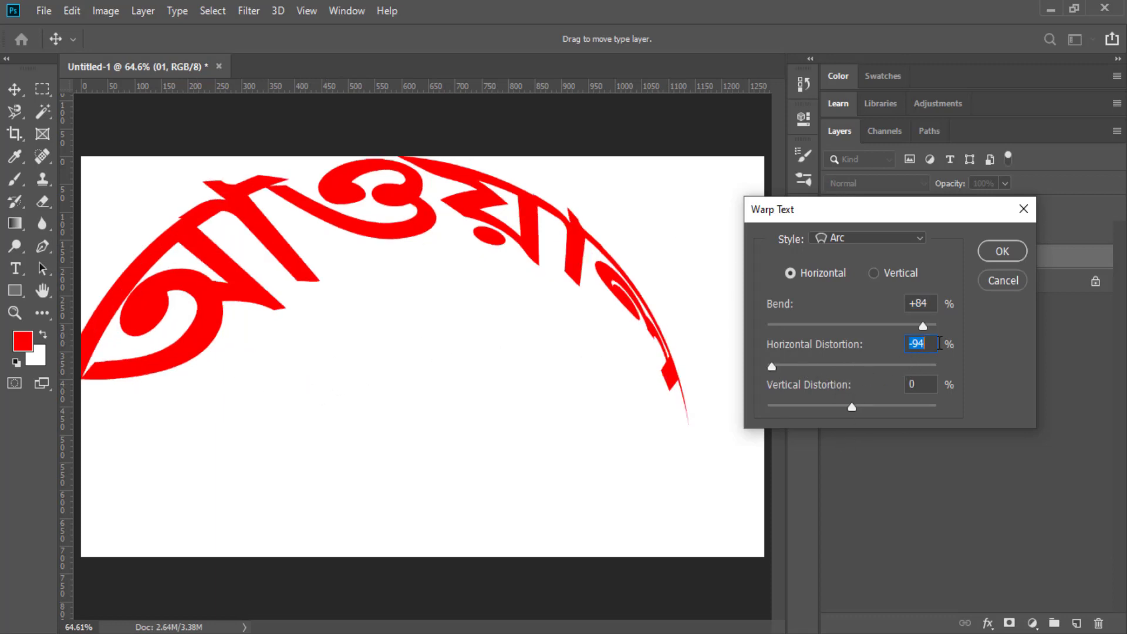
pyautogui.write('0')
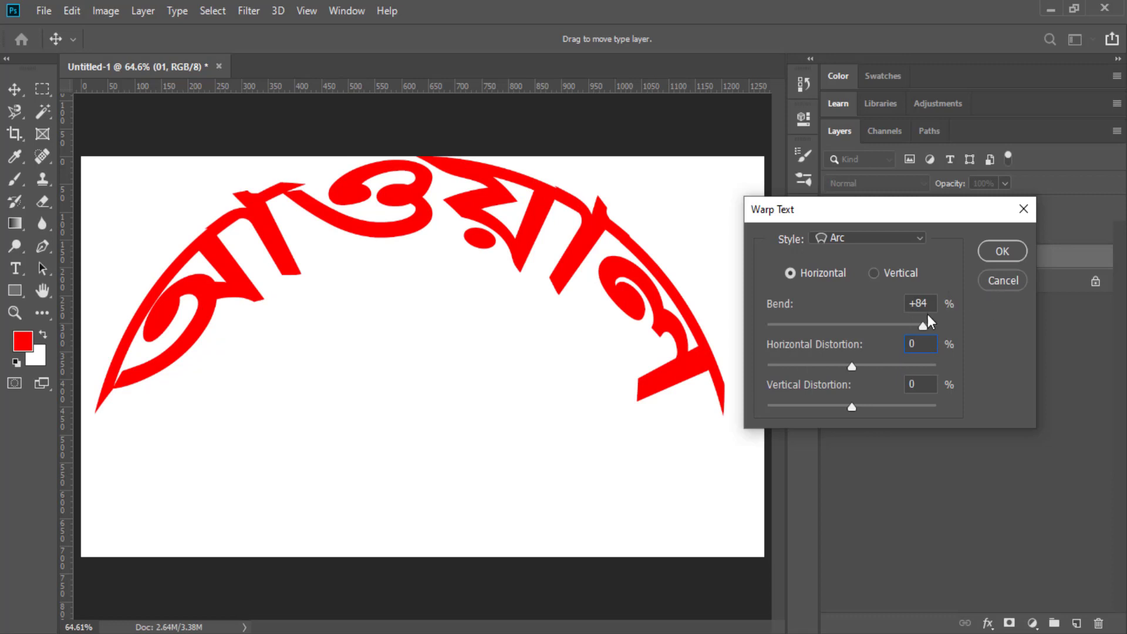
pyautogui.click(857, 322)
pyautogui.click(803, 324)
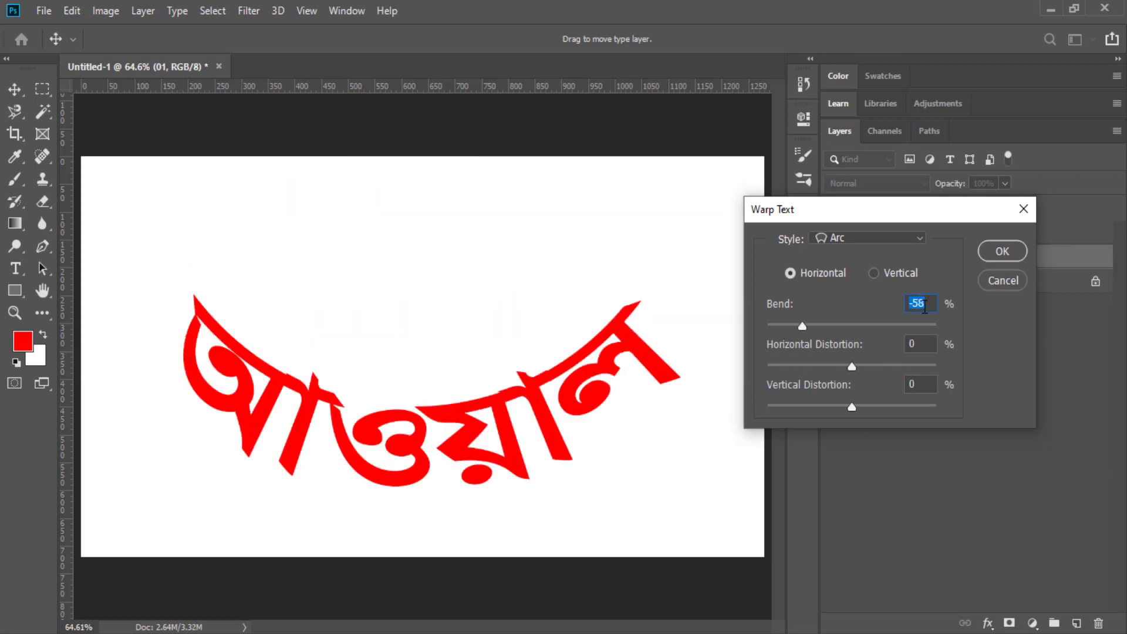
pyautogui.write('0')
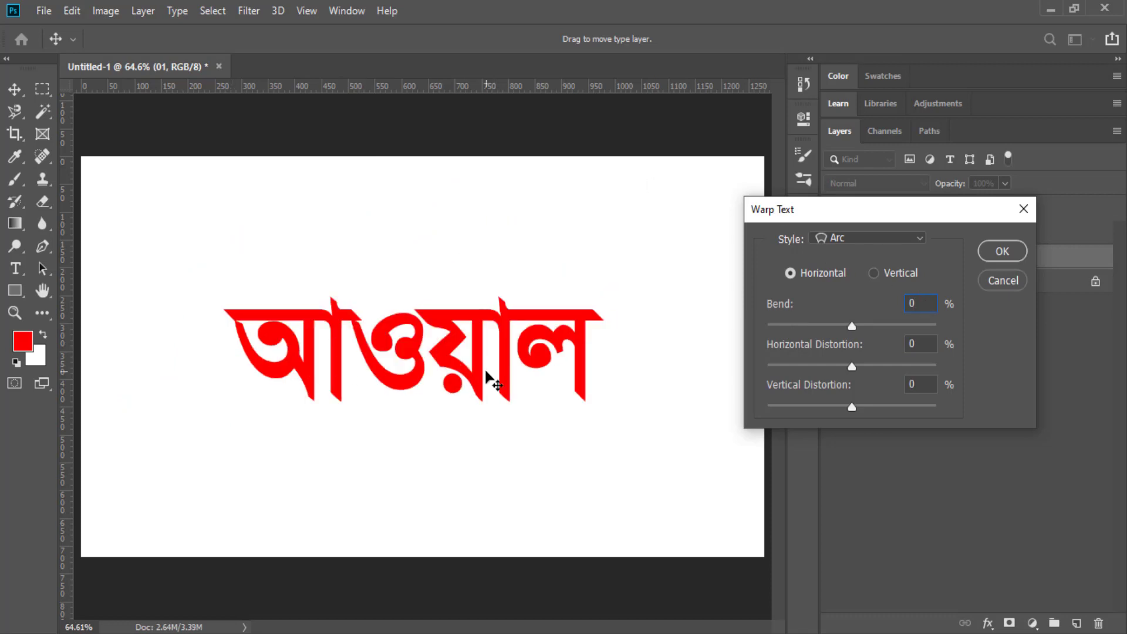
pyautogui.click(775, 324)
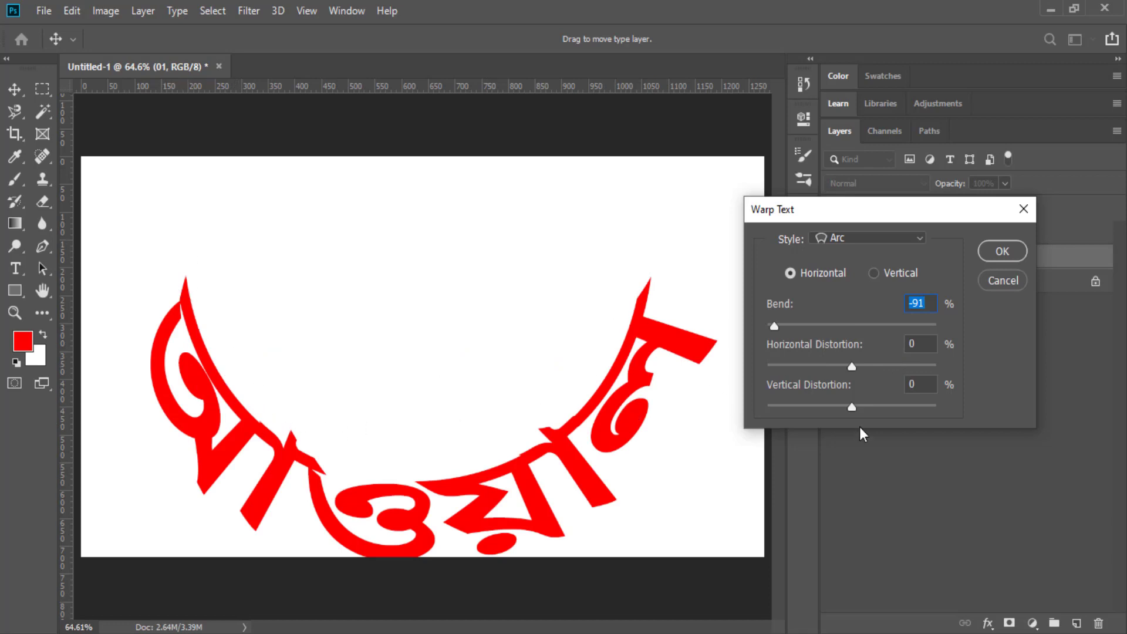
# - Try horizontal distortions of +95%, -77% and -93%, settle on +52%, and move the text up inside the canvas
pyautogui.moveTo(873, 366); pyautogui.dragTo(910, 370)
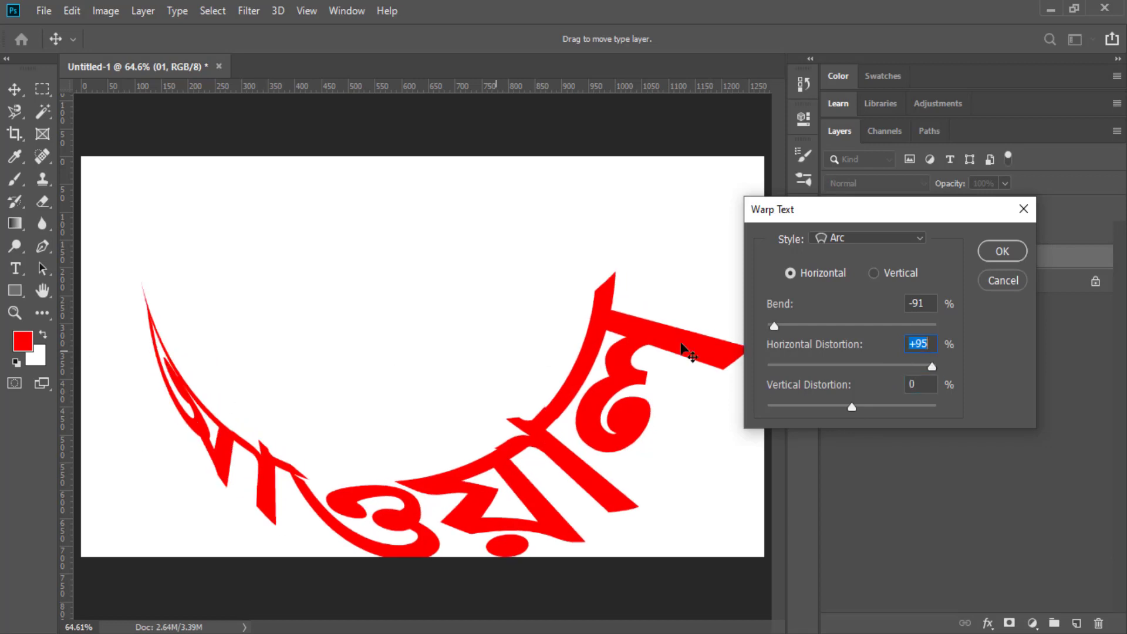
pyautogui.click(786, 365)
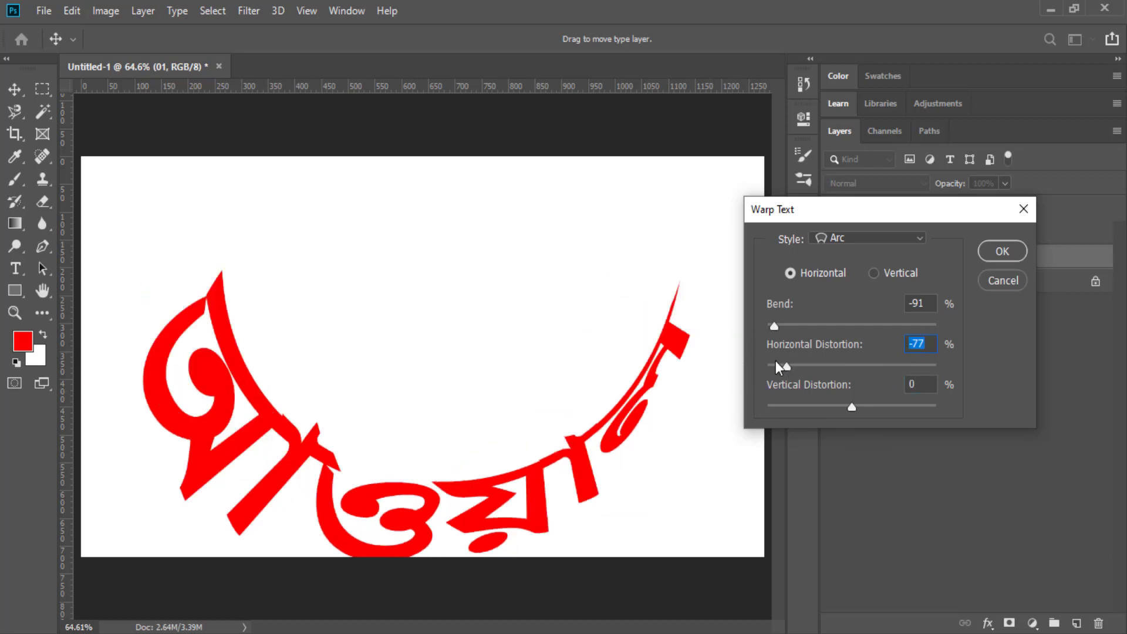
pyautogui.click(773, 367)
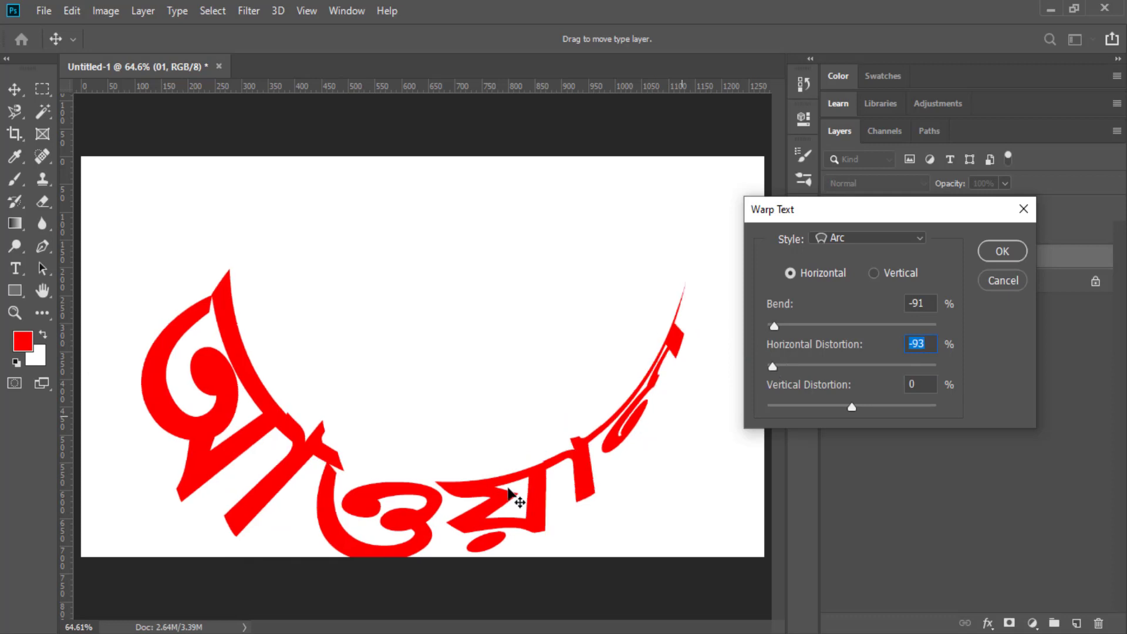
pyautogui.click(860, 366)
pyautogui.click(896, 367)
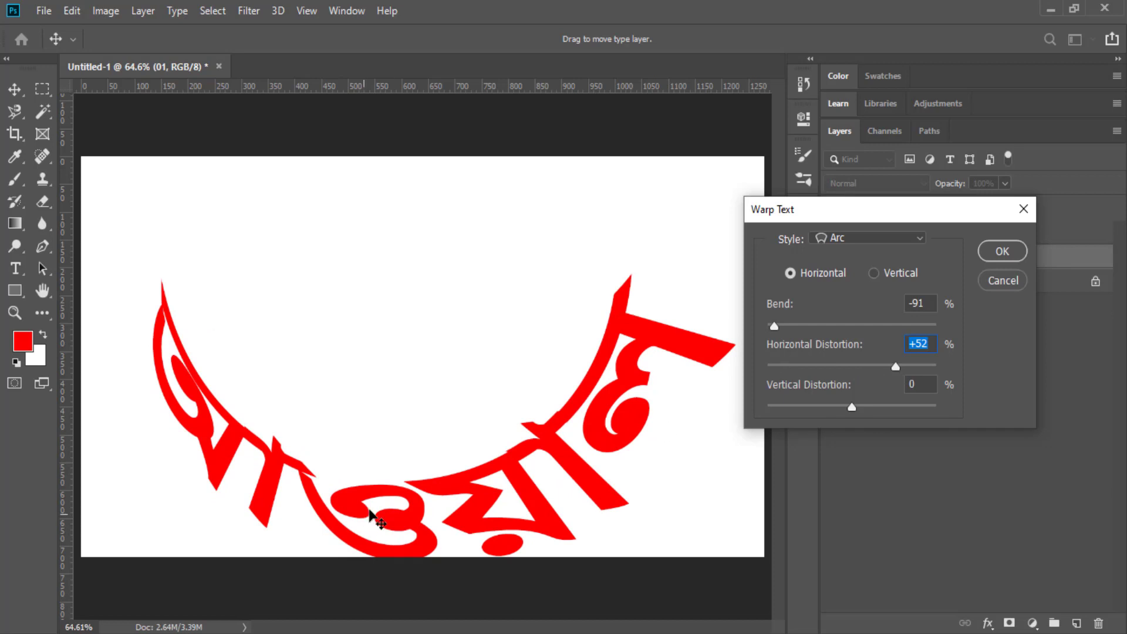
pyautogui.moveTo(462, 518); pyautogui.dragTo(457, 445)
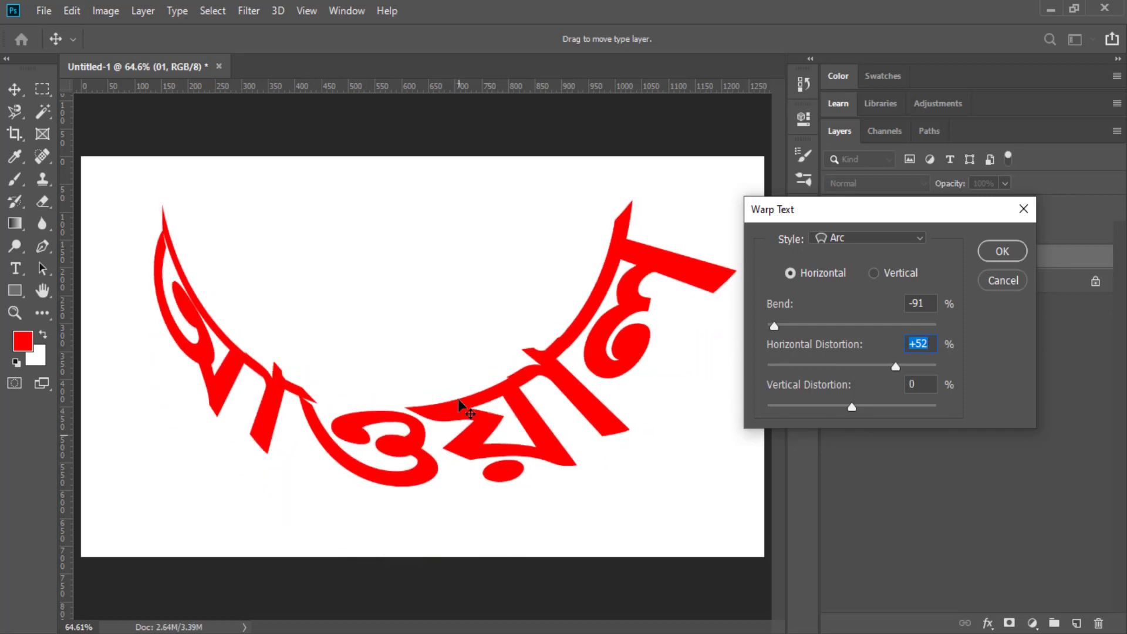
# - Try vertical distortions of +59% and -79% on the arc, and cancel the text warp
pyautogui.click(903, 410)
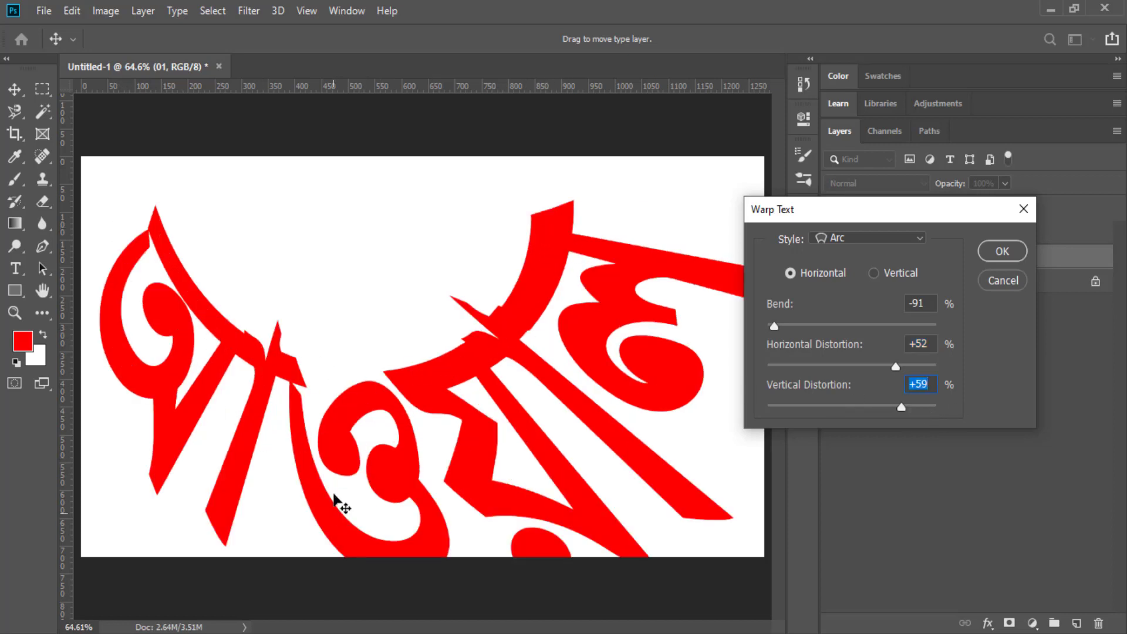
pyautogui.click(786, 407)
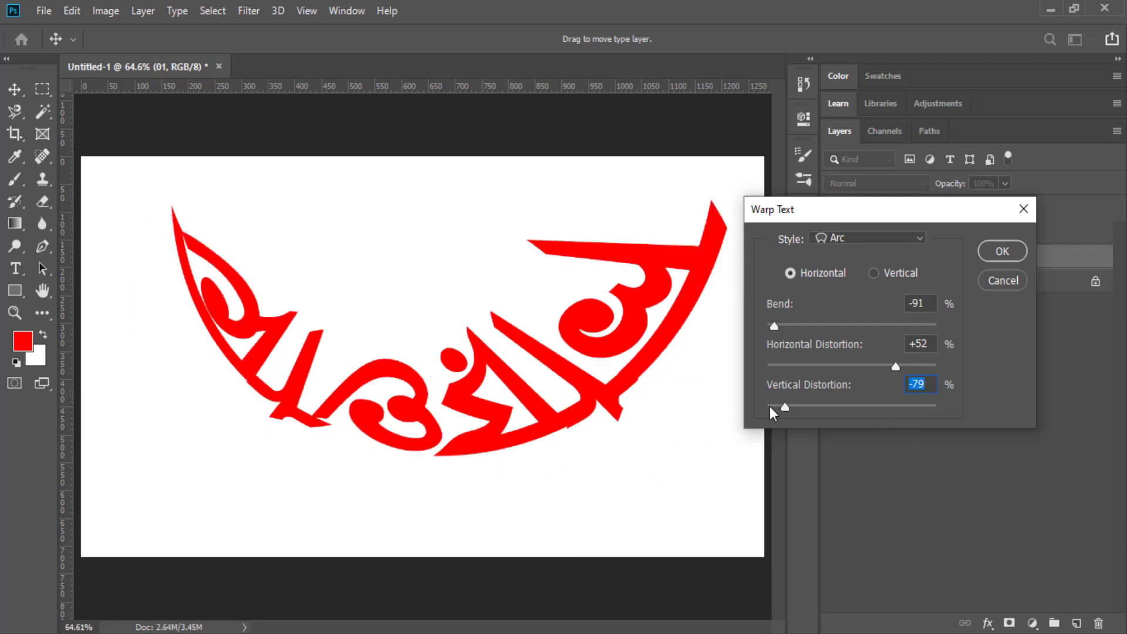
pyautogui.moveTo(770, 406); pyautogui.dragTo(904, 412)
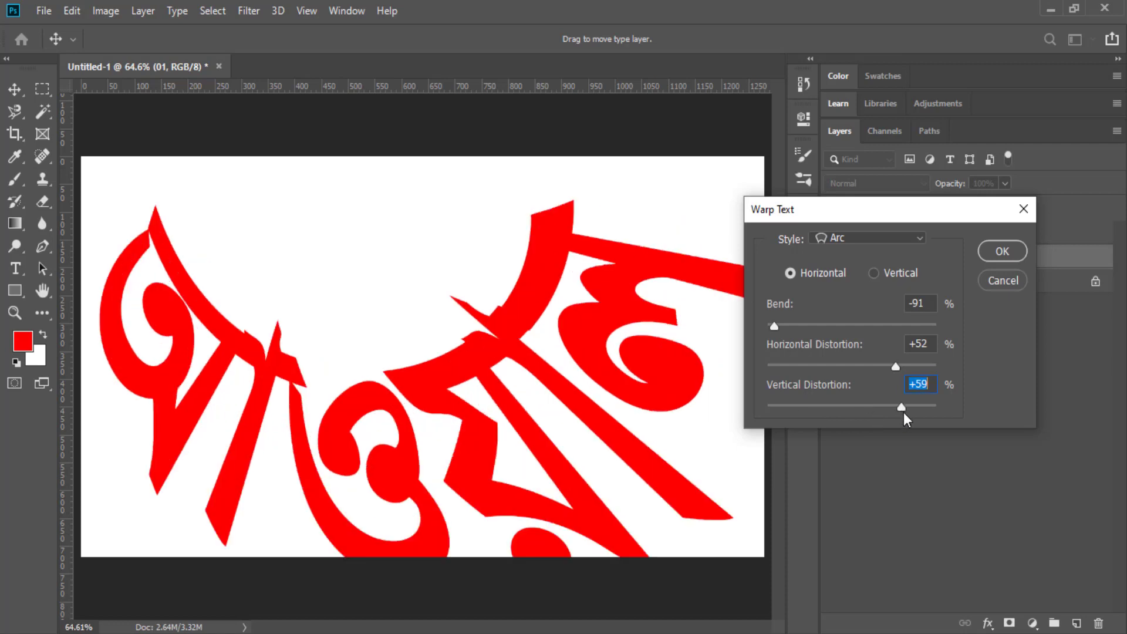
pyautogui.click(992, 281)
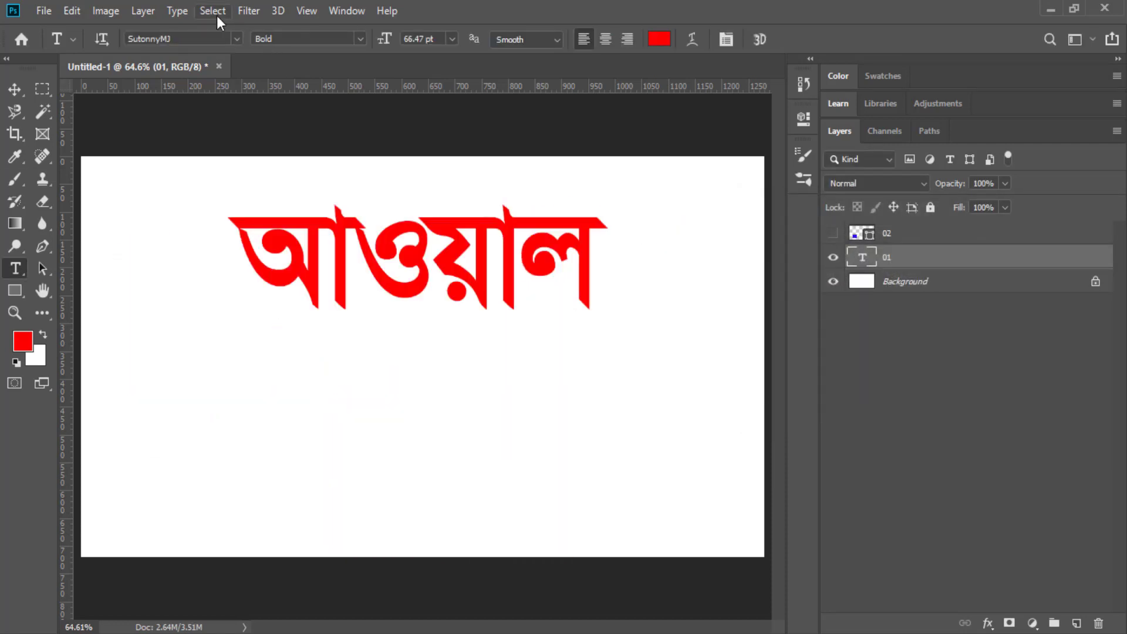
# - Start Warp Text again for the layer 01 text with the Arc Lower style and set the bend to +75%
pyautogui.click(182, 12)
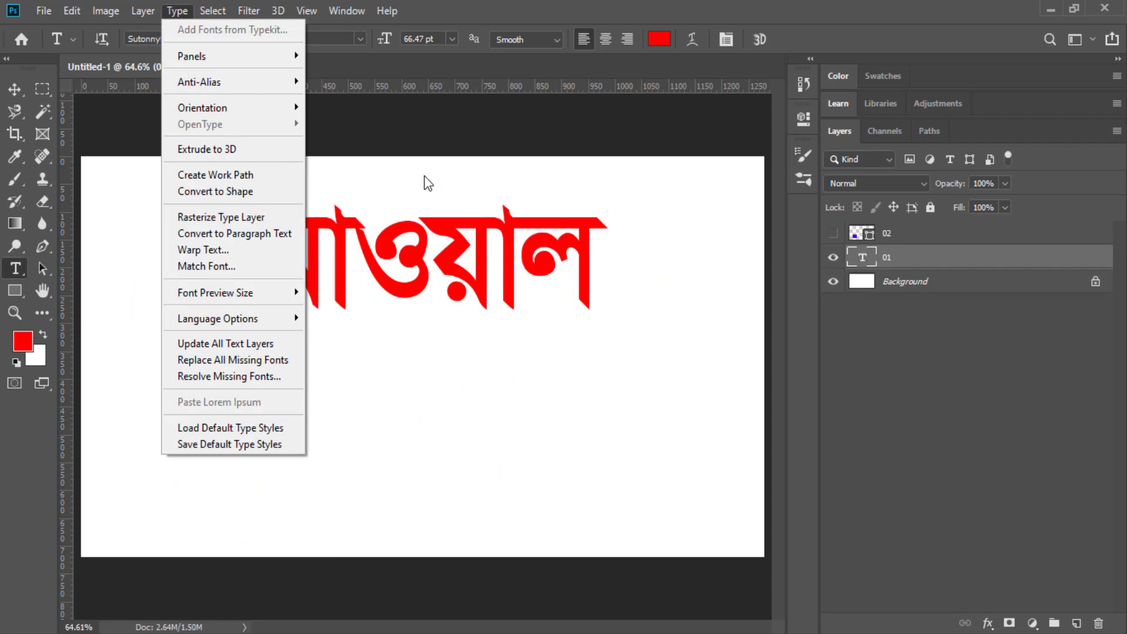
pyautogui.click(242, 248)
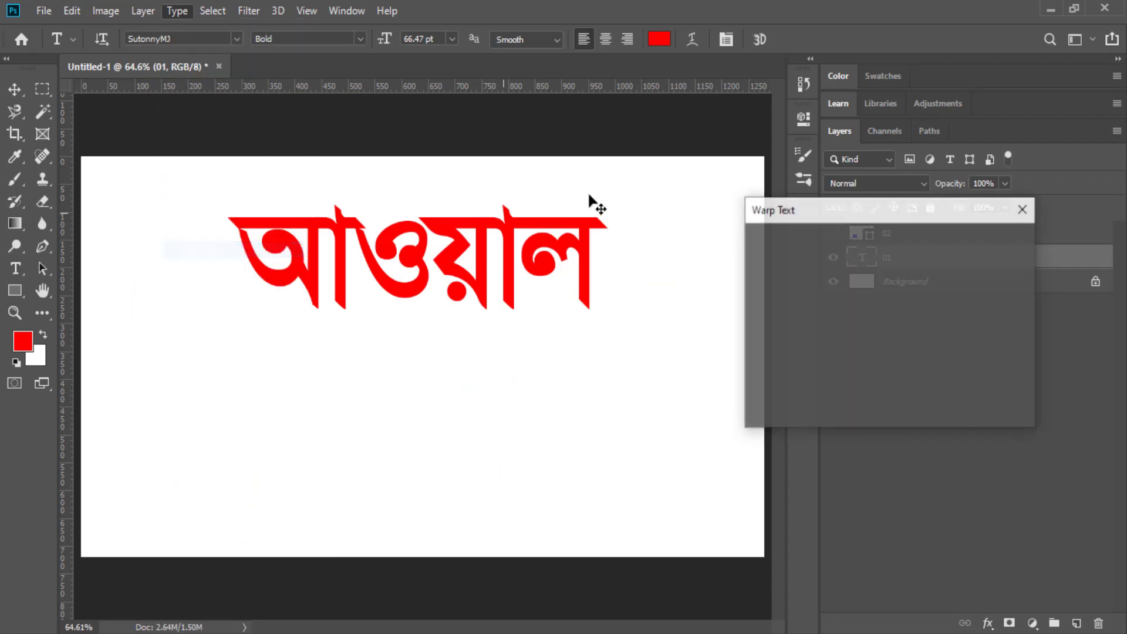
pyautogui.click(863, 239)
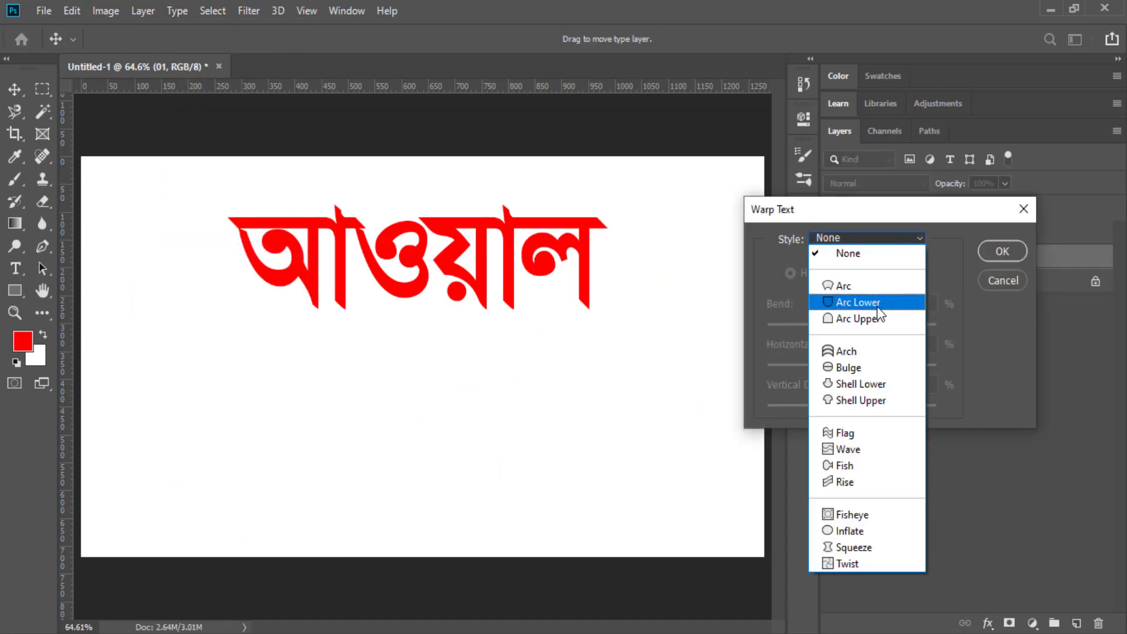
pyautogui.click(877, 307)
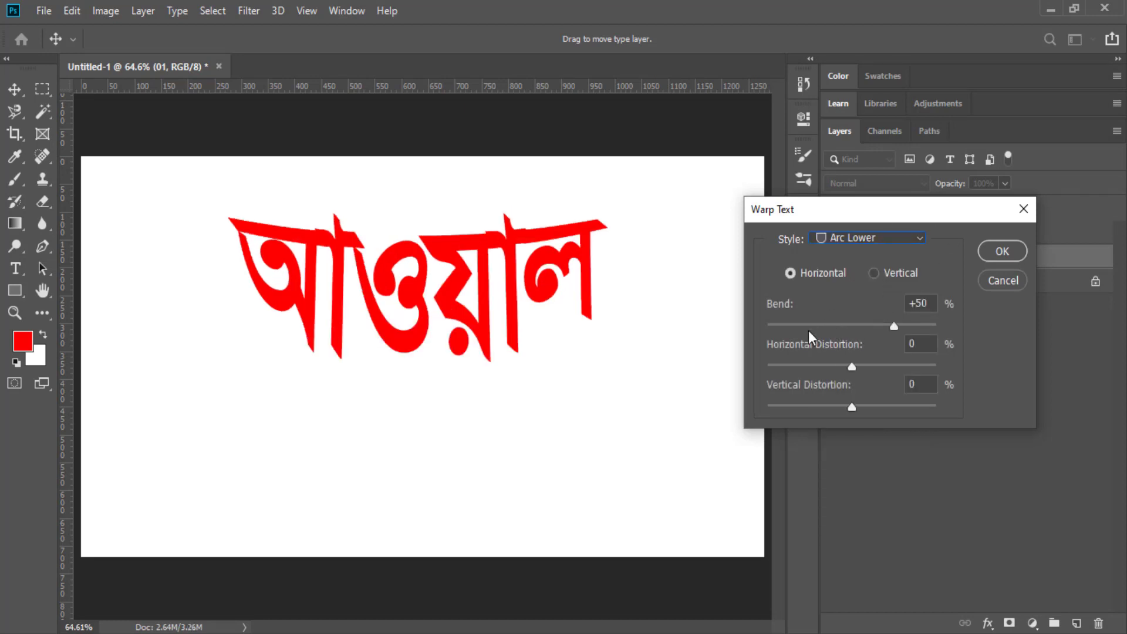
pyautogui.moveTo(805, 326); pyautogui.dragTo(915, 326)
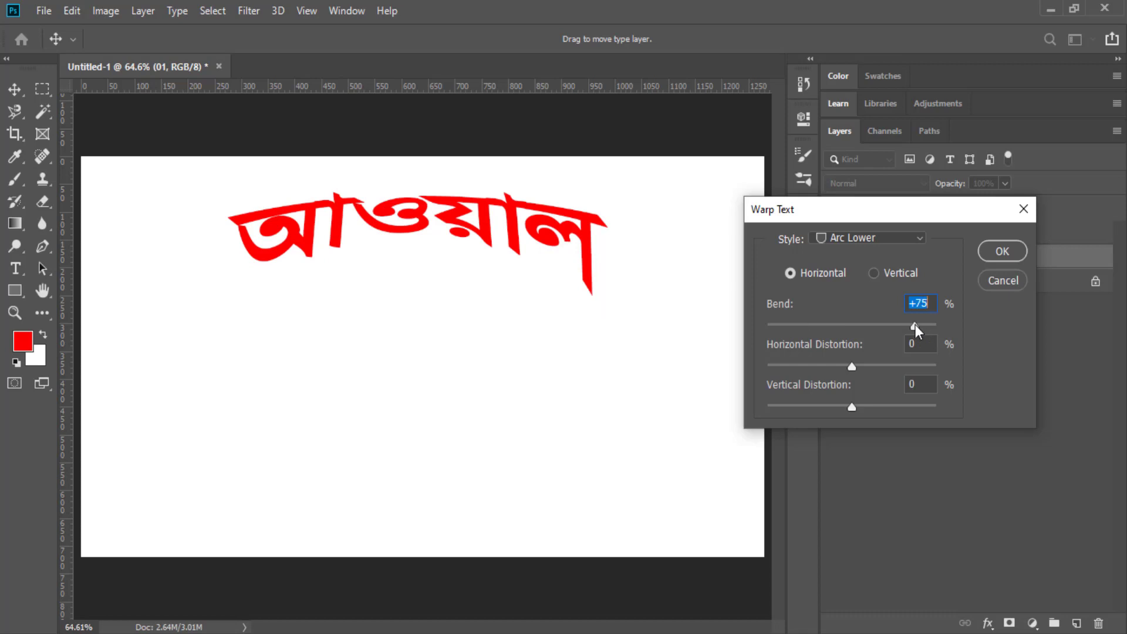
# - Change the warp style to Arch and move the text down so the whole arch lies inside the canvas
pyautogui.click(919, 239)
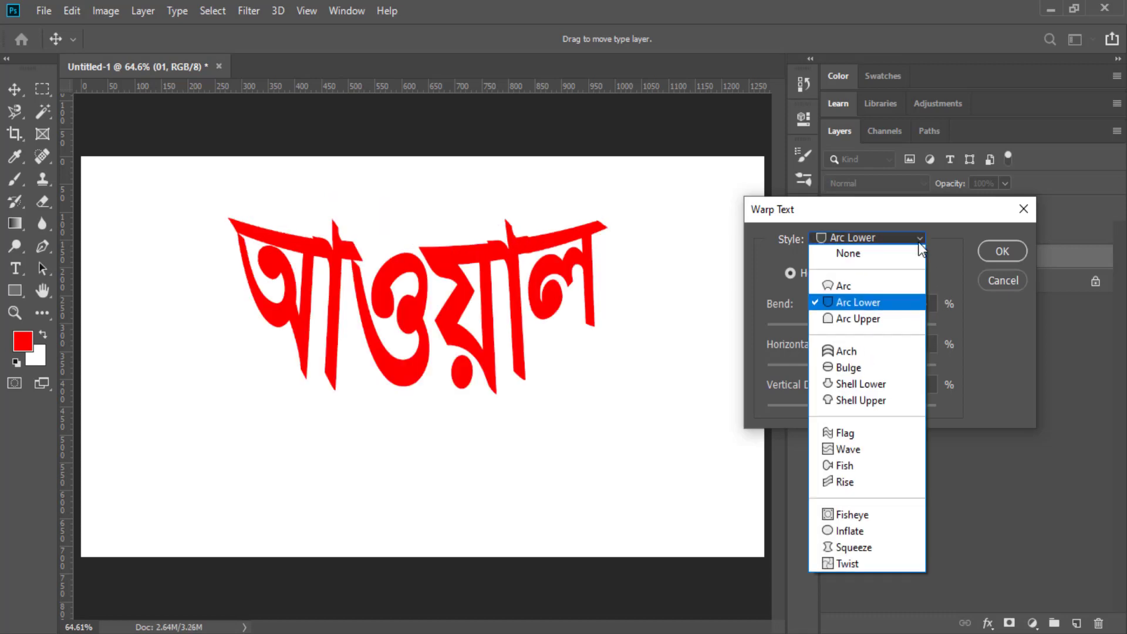
pyautogui.click(875, 351)
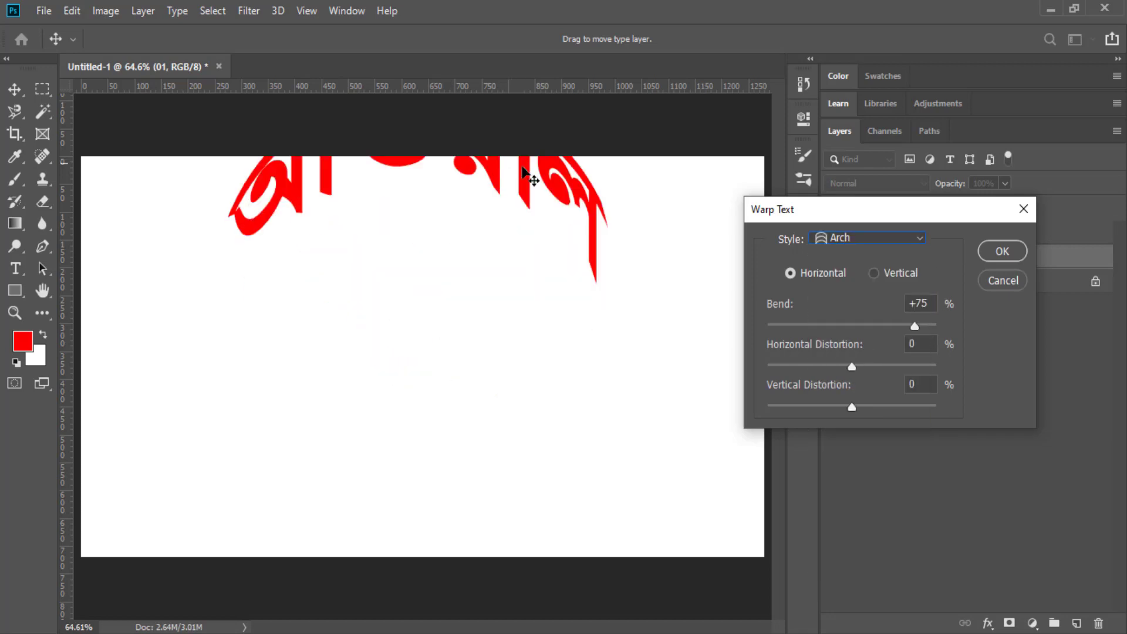
pyautogui.moveTo(525, 169); pyautogui.dragTo(511, 294)
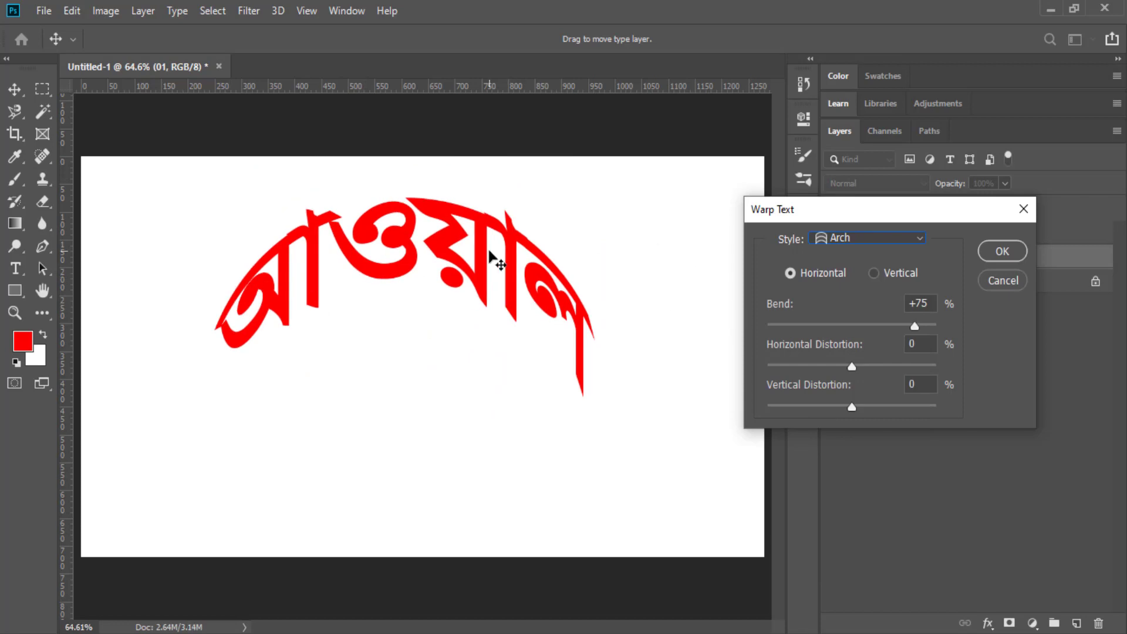
# - Try the Shell Lower warp style, switch to Flag and move the text slightly up
pyautogui.click(903, 239)
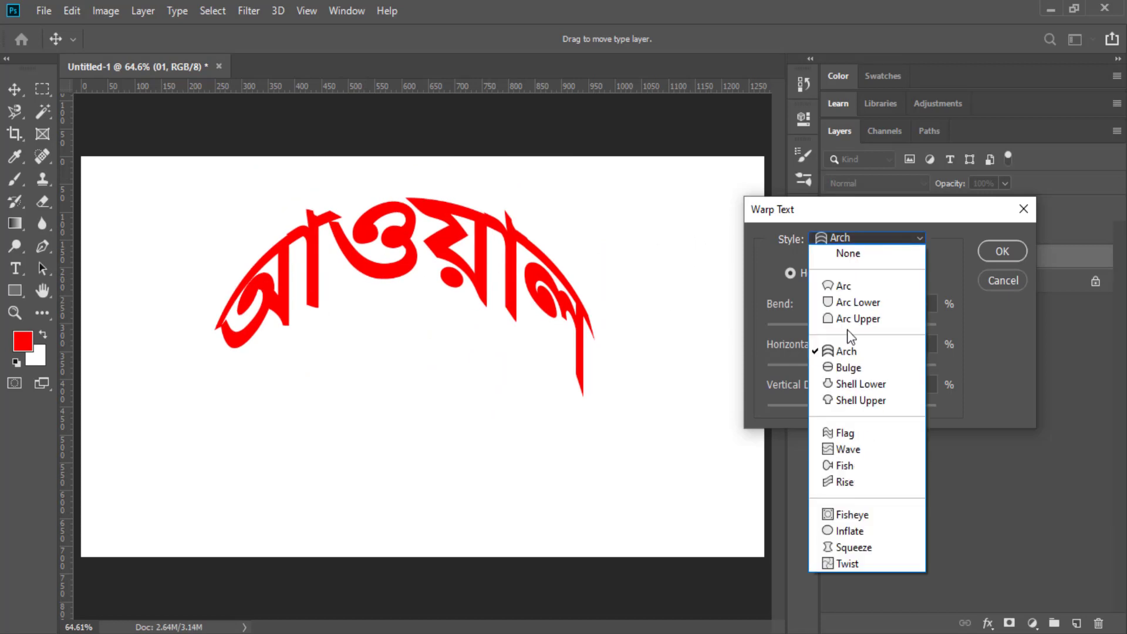
pyautogui.click(851, 378)
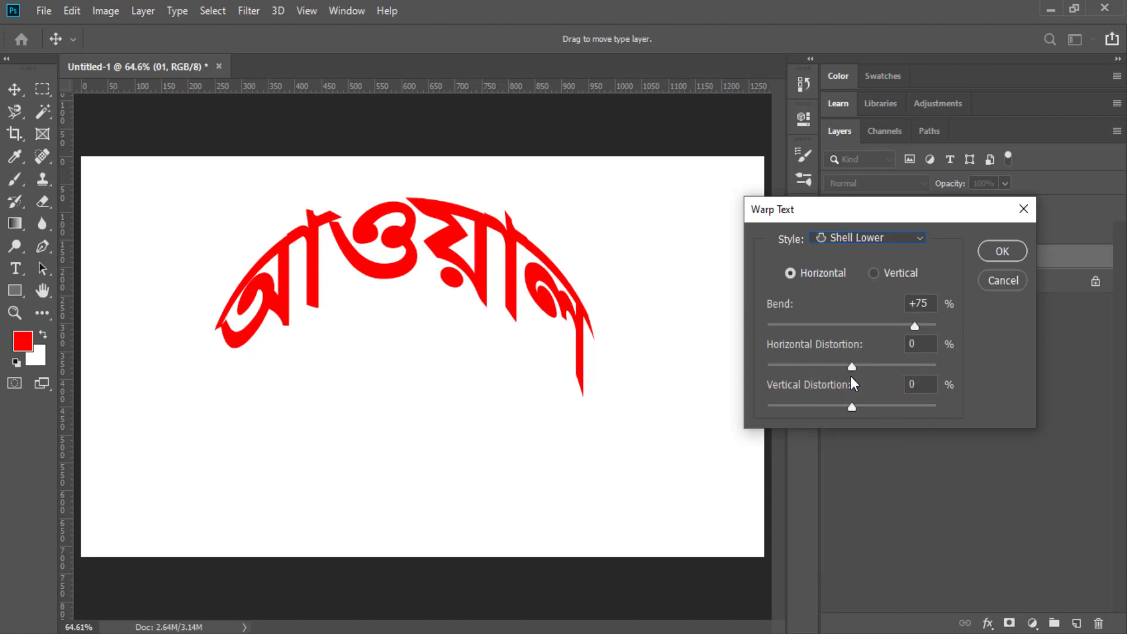
pyautogui.click(876, 238)
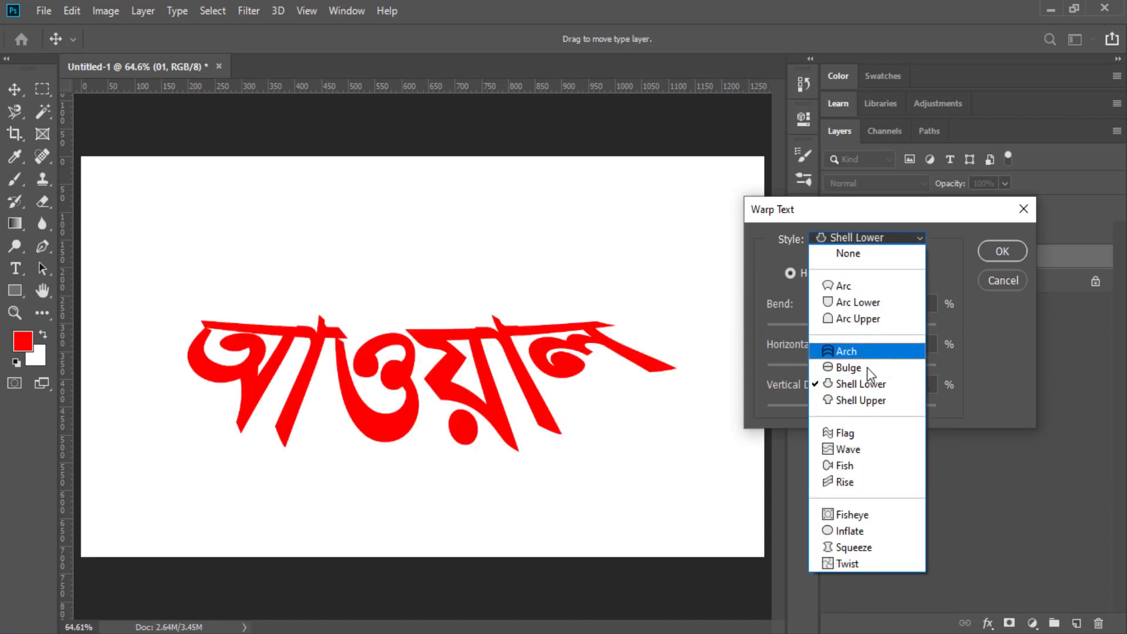
pyautogui.click(847, 432)
pyautogui.moveTo(442, 356); pyautogui.dragTo(447, 336)
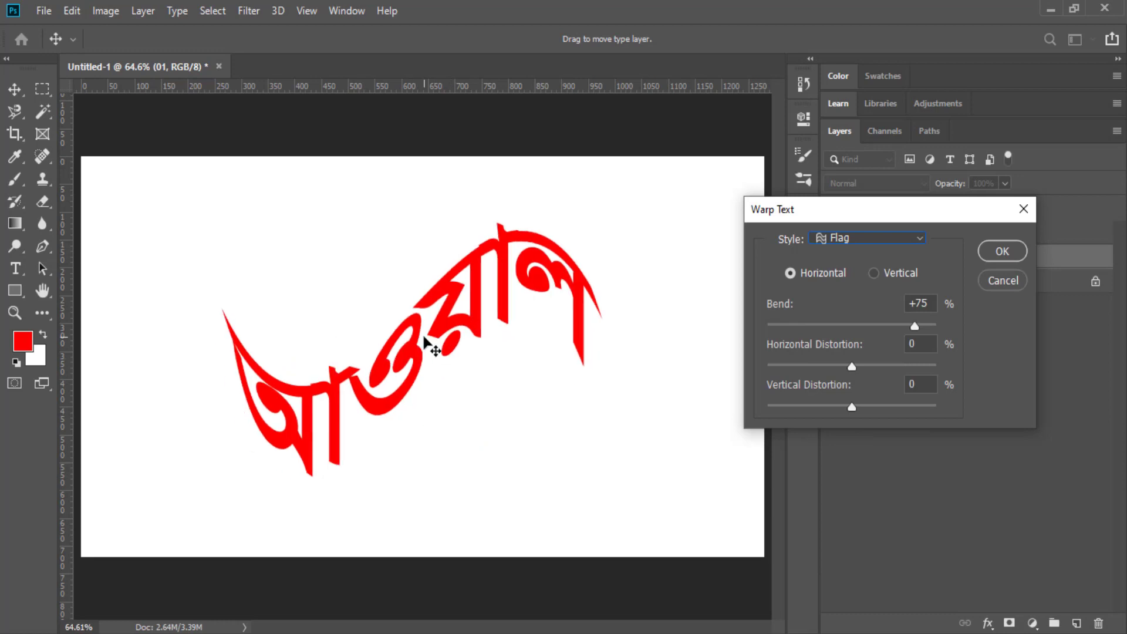
# - Try the Fish warp style, switch to Rise and move the text up and right until it lies fully inside the canvas
pyautogui.click(911, 241)
pyautogui.click(850, 467)
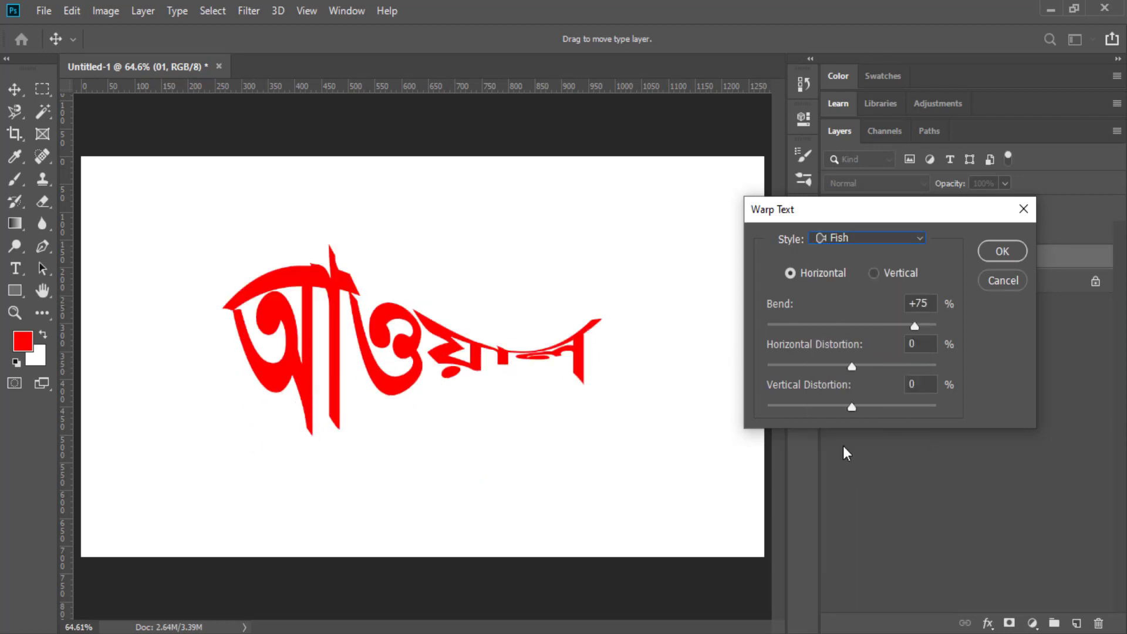
pyautogui.click(908, 241)
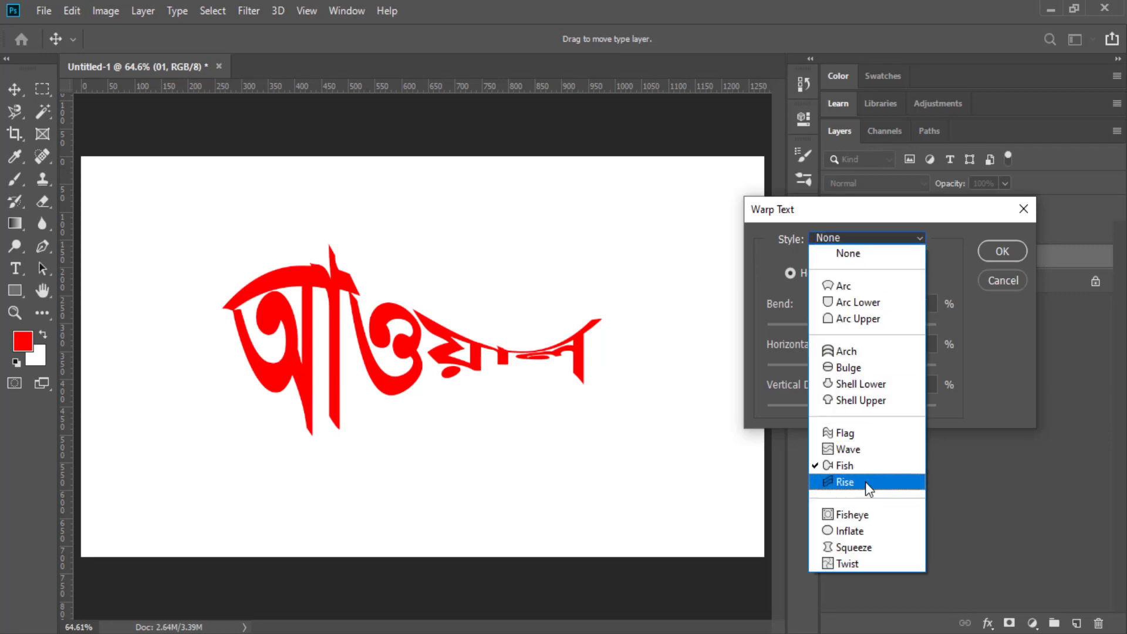
pyautogui.click(865, 481)
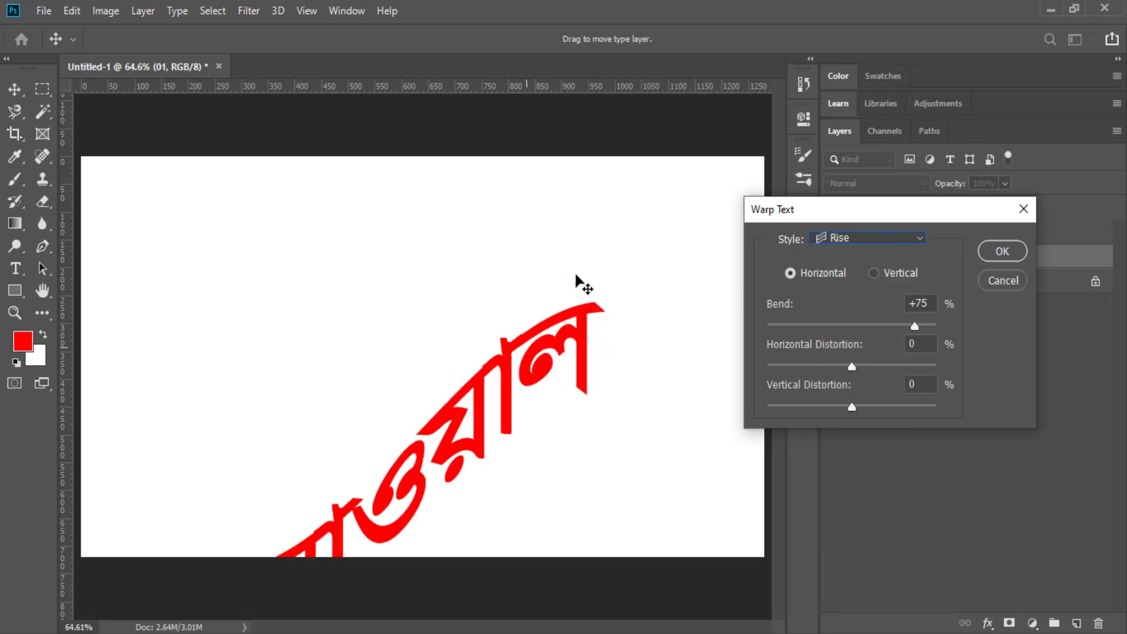
pyautogui.moveTo(579, 284); pyautogui.dragTo(631, 191)
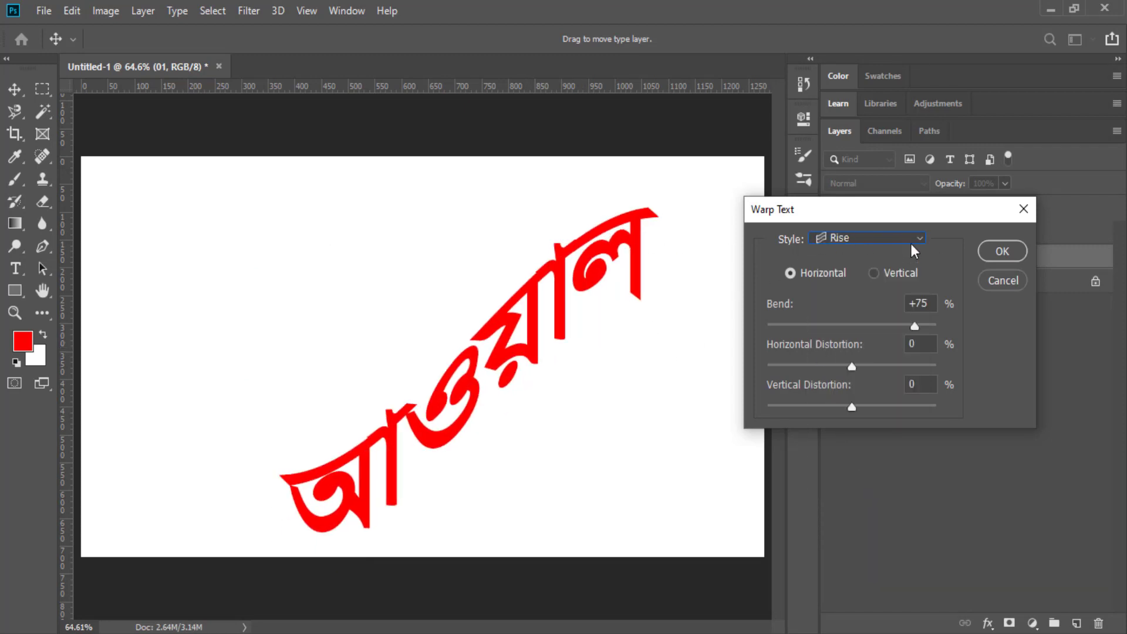
# - Try the Fisheye, Inflate and Squeeze warp styles in turn on the layer 01 text
pyautogui.click(889, 238)
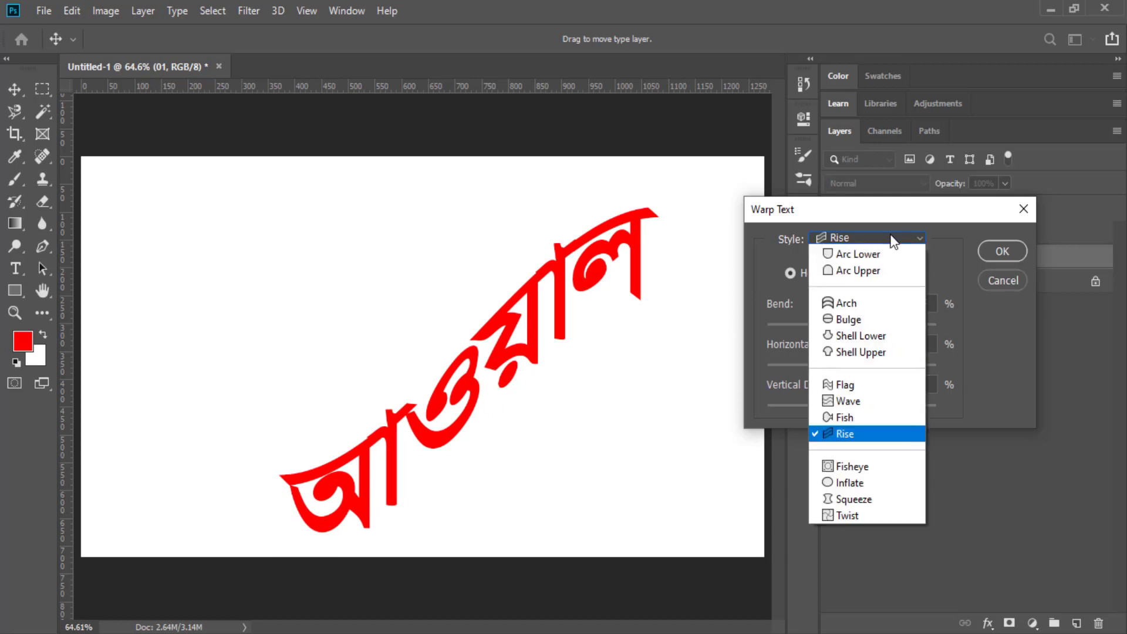
pyautogui.click(846, 506)
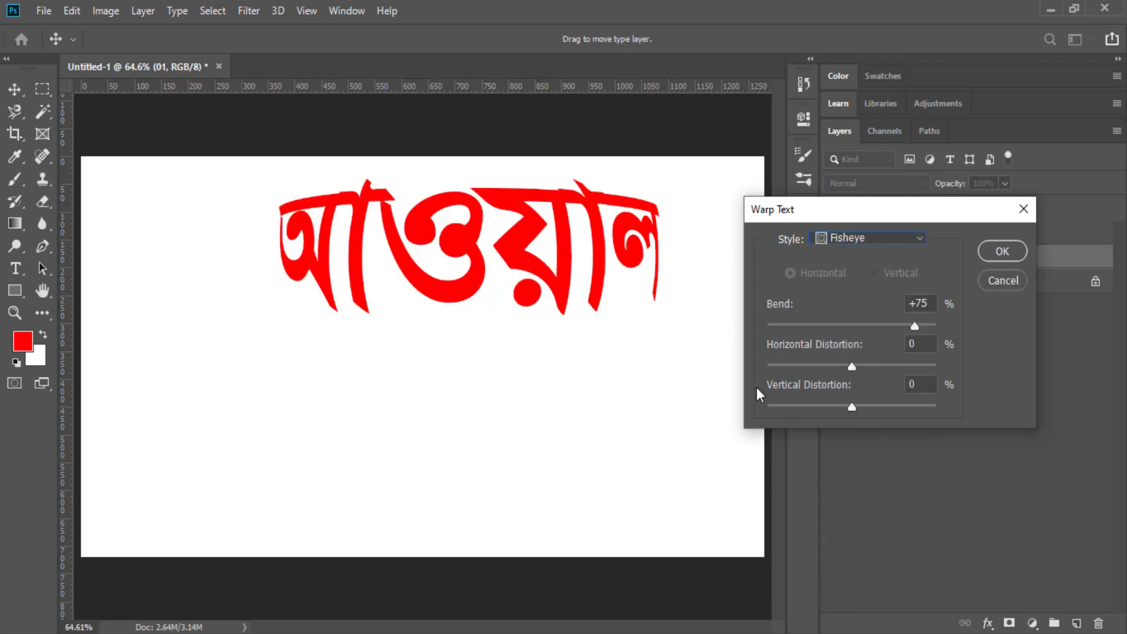
pyautogui.click(882, 235)
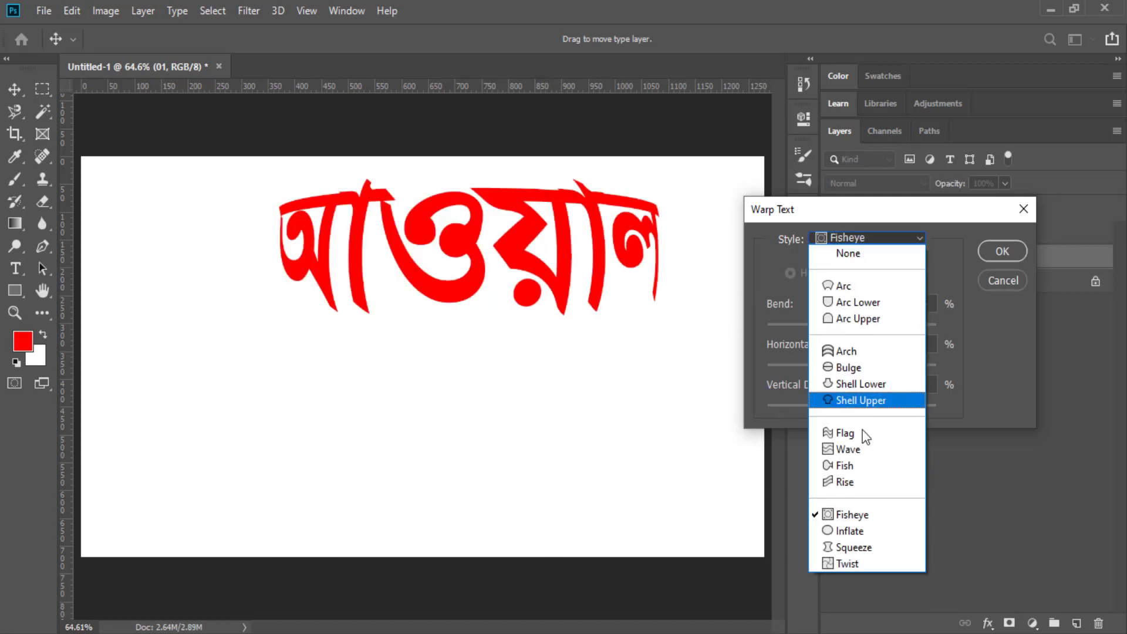
pyautogui.click(849, 531)
pyautogui.click(863, 243)
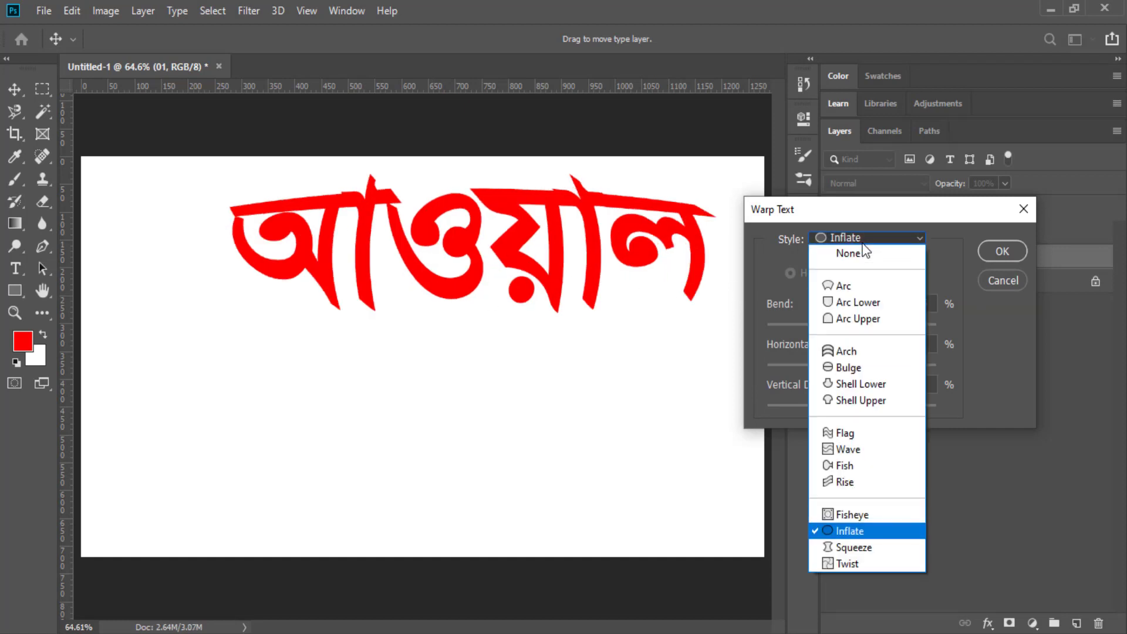
pyautogui.click(861, 548)
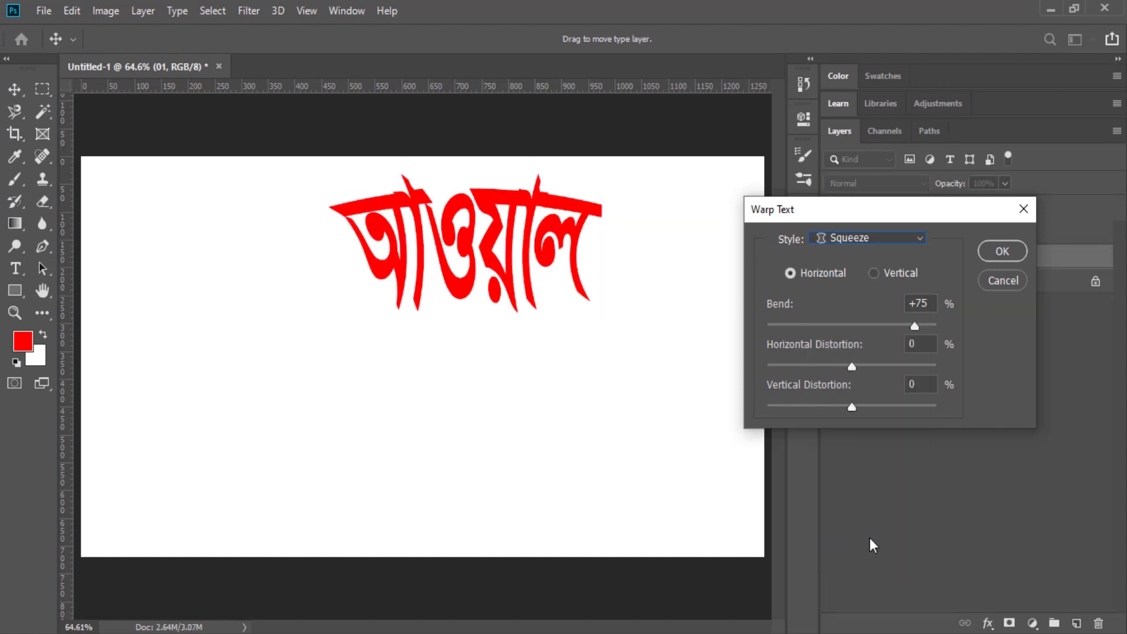
# - Try the Twist and Arc warp styles on the text and cancel the warp
pyautogui.click(915, 238)
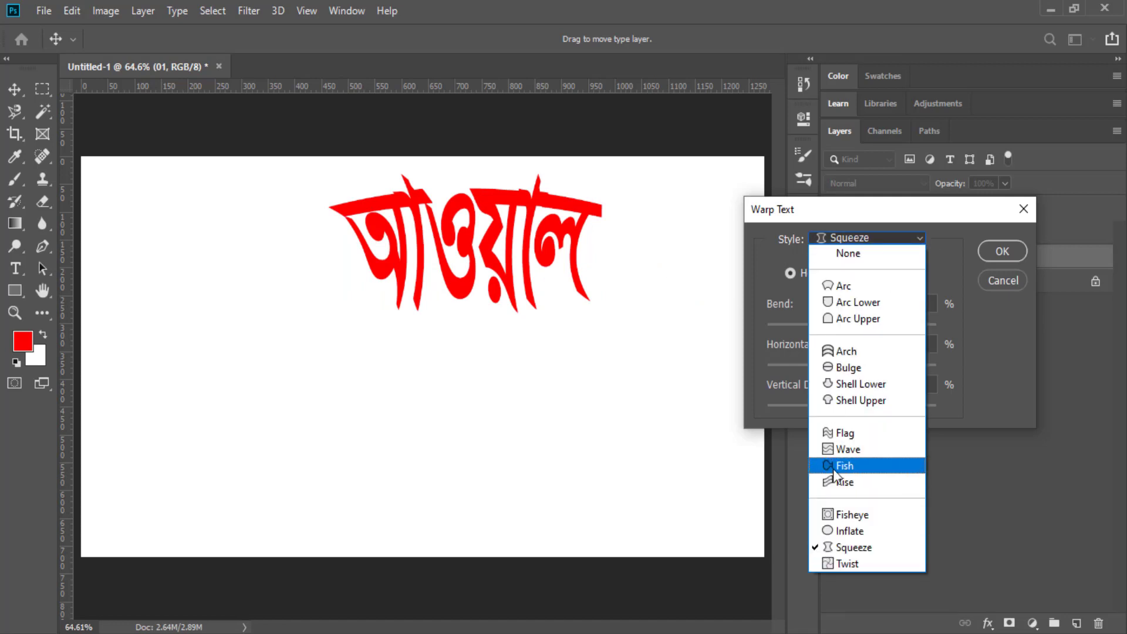
pyautogui.click(872, 564)
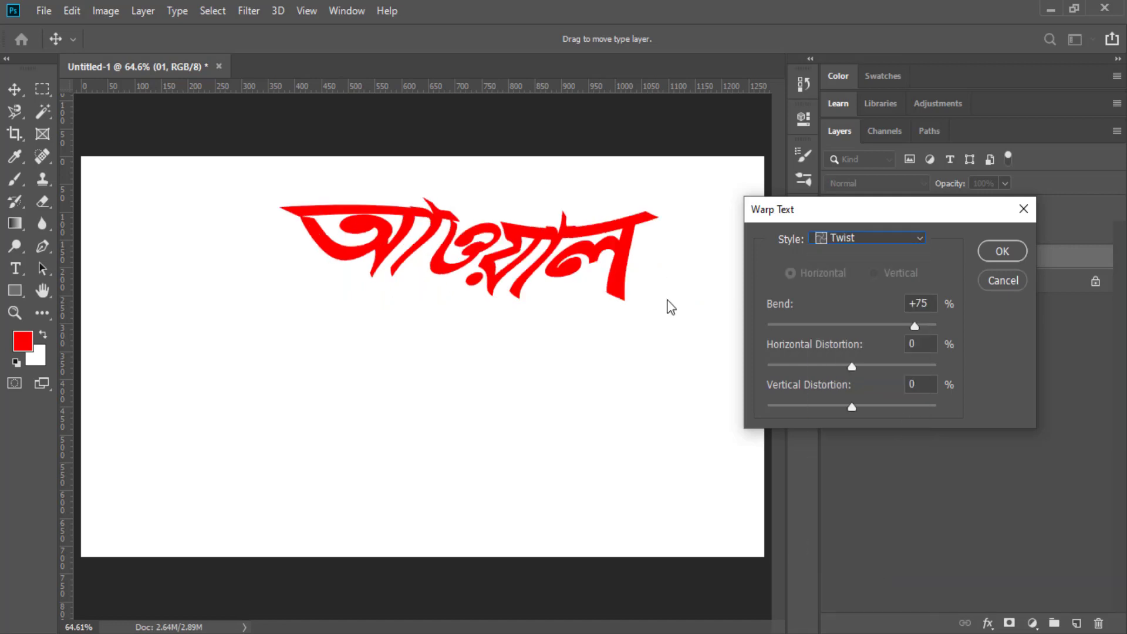
pyautogui.click(897, 237)
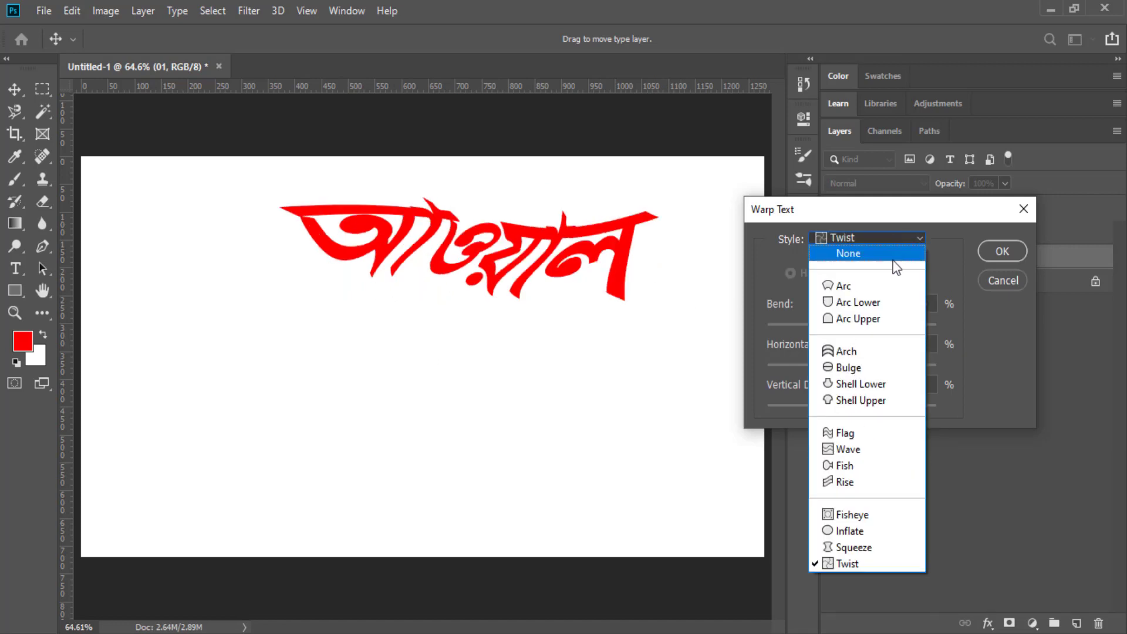
pyautogui.click(865, 286)
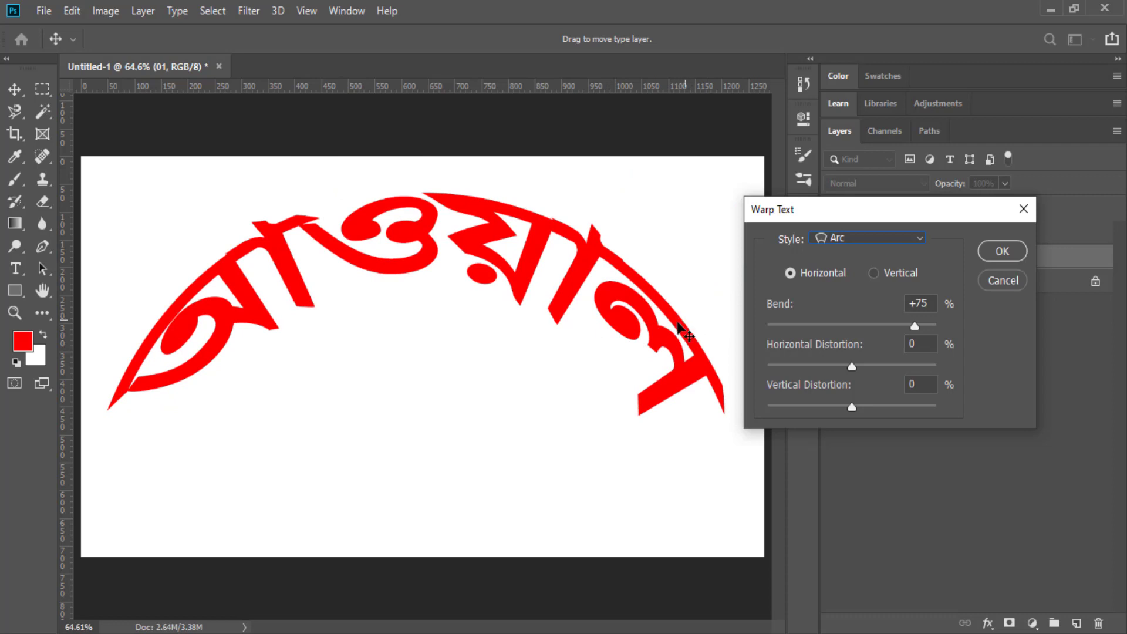
pyautogui.click(991, 280)
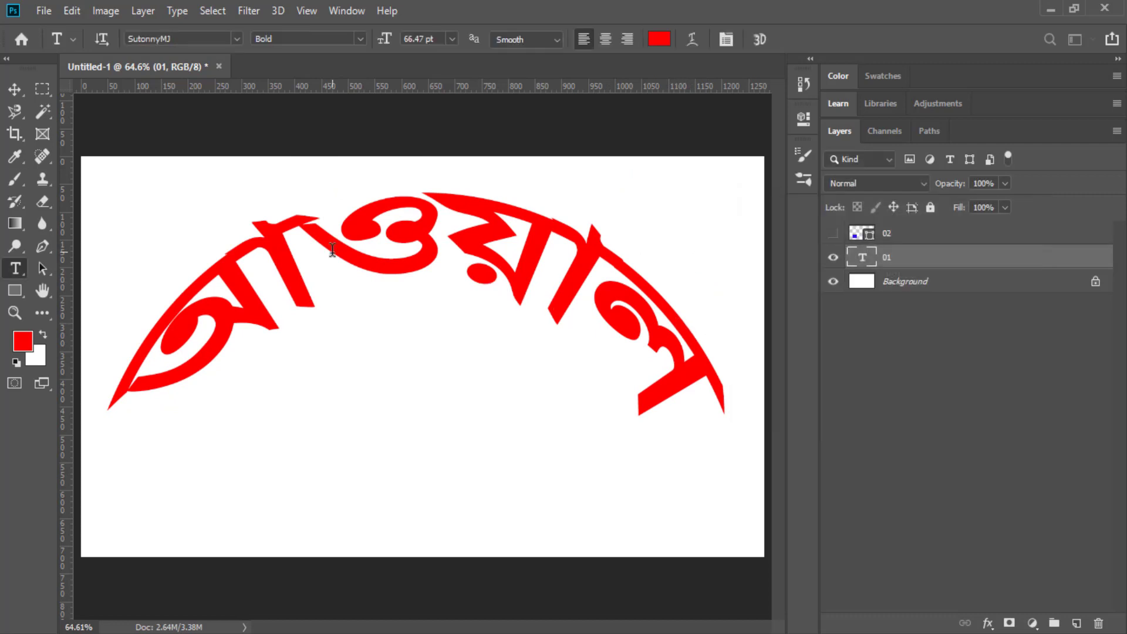
# - Move the unwarped red text down to the middle of the canvas and deselect its layer
pyautogui.click(13, 91)
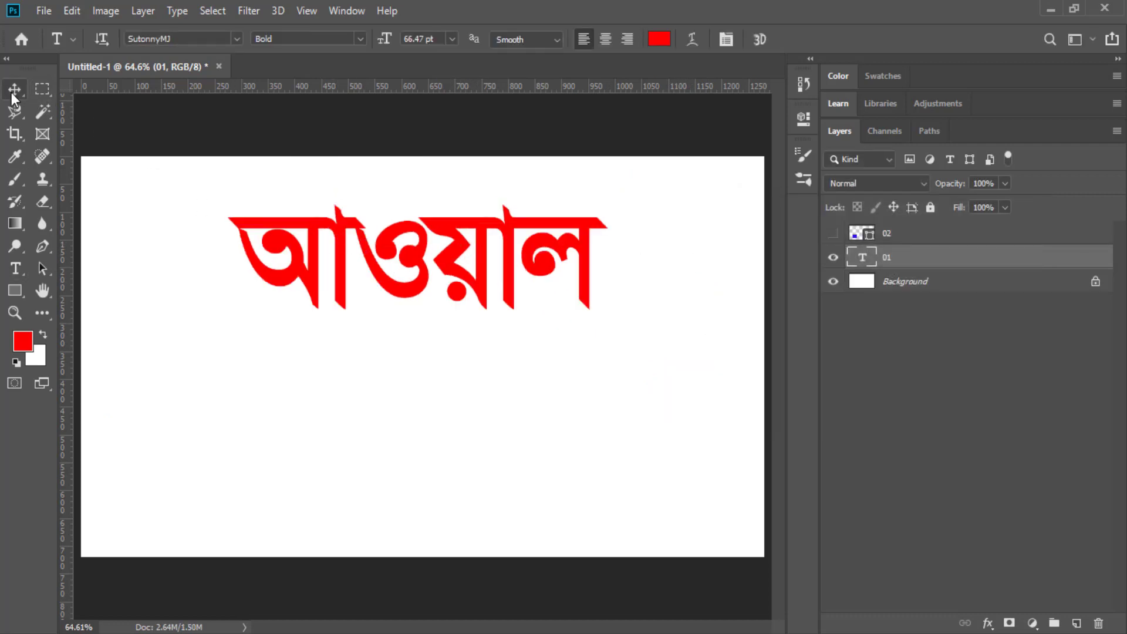
pyautogui.moveTo(460, 264); pyautogui.dragTo(492, 332)
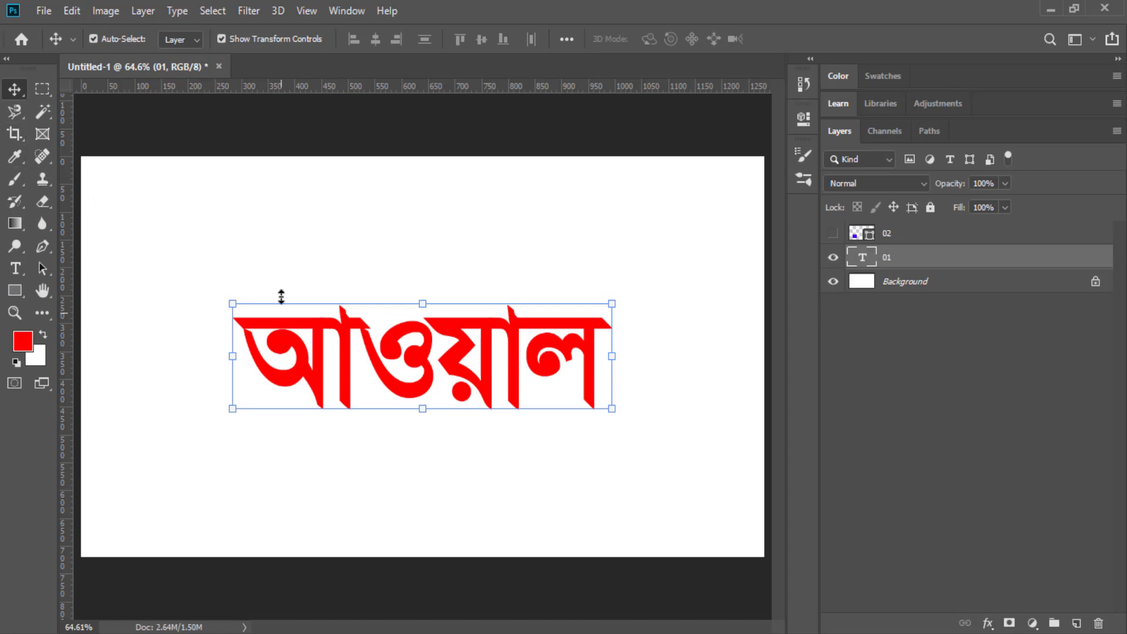
pyautogui.click(357, 121)
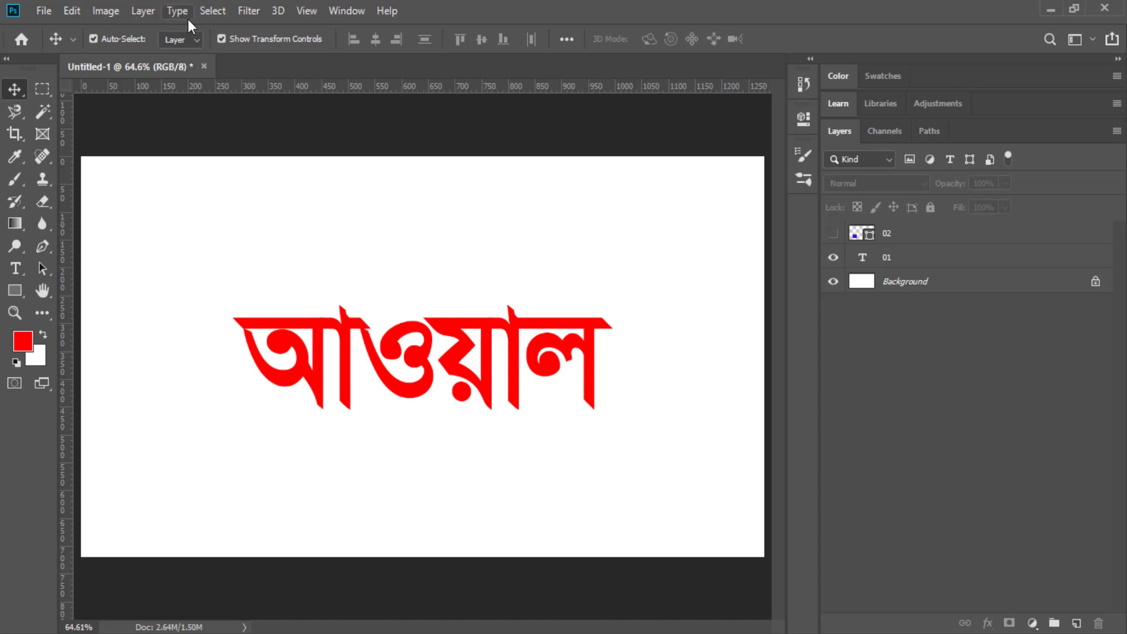
# - Search for fonts similar to the layer 01 text using Match Font with the Roman type option
pyautogui.click(888, 264)
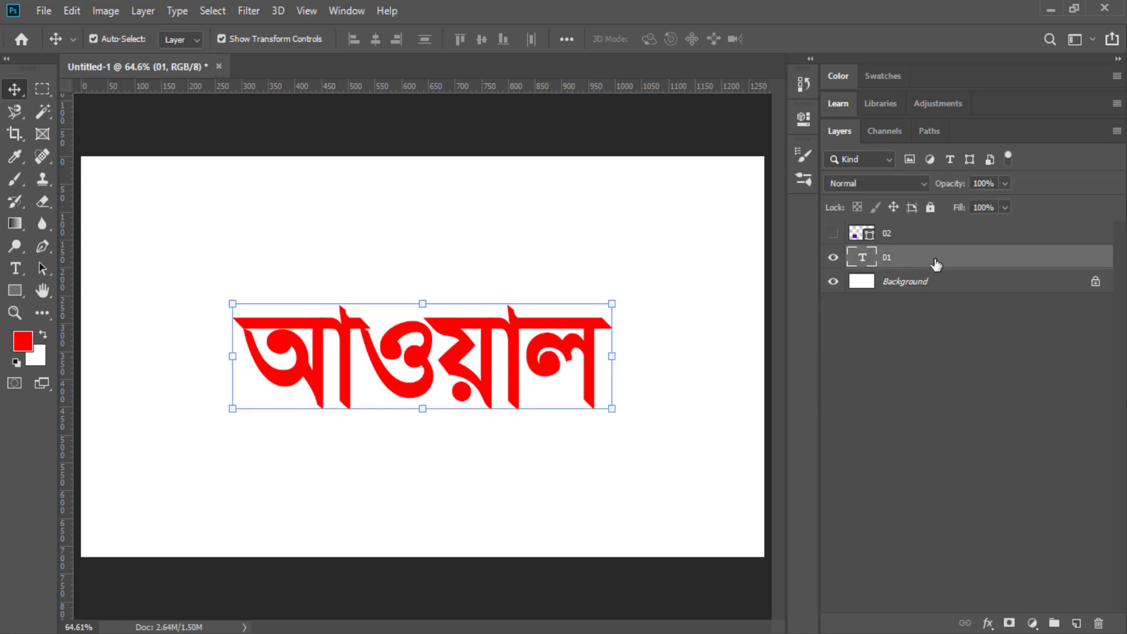
pyautogui.click(177, 10)
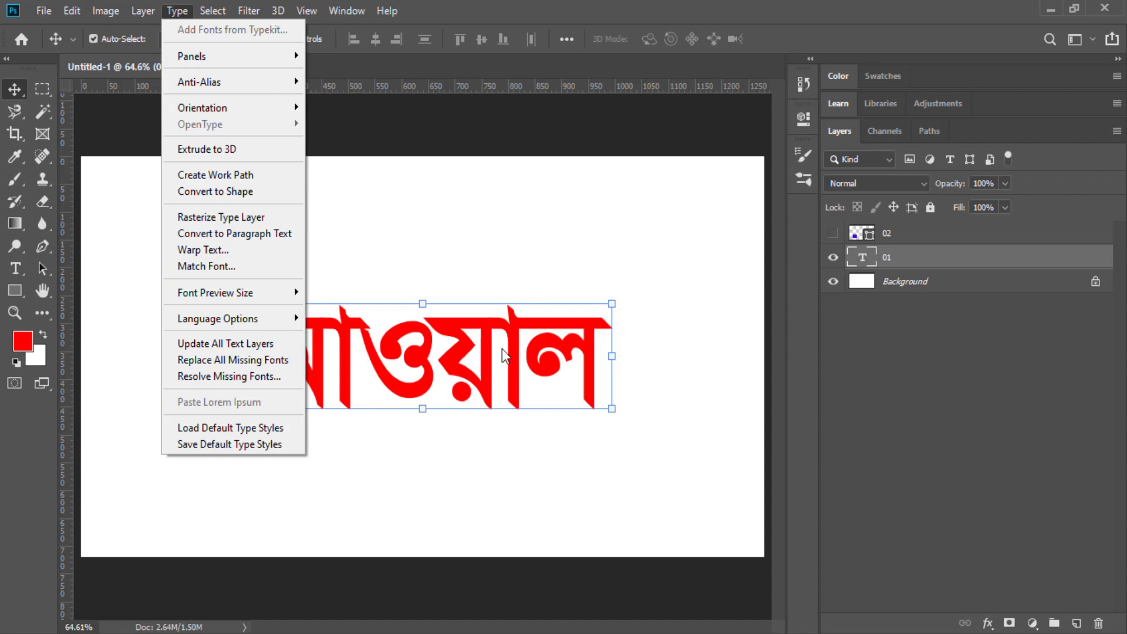
pyautogui.click(189, 267)
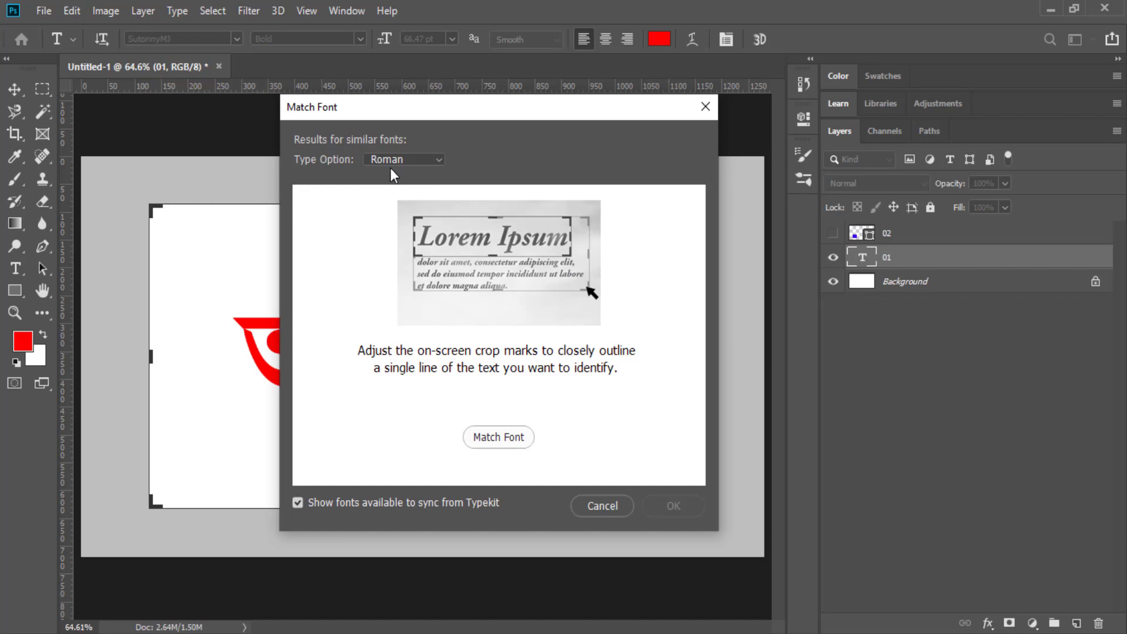
pyautogui.click(434, 160)
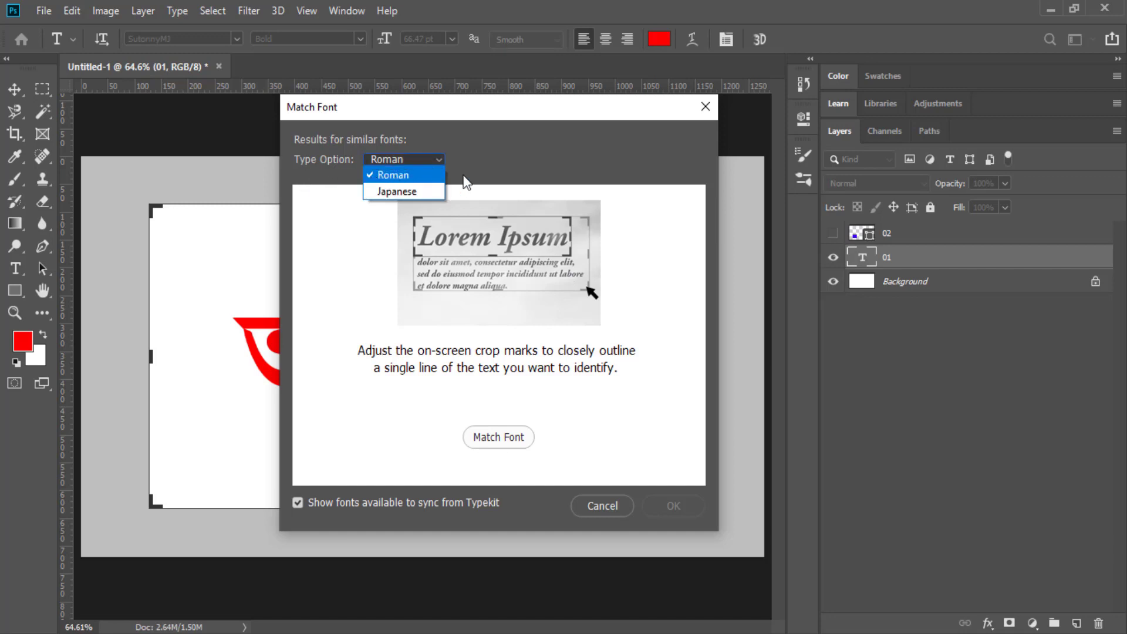
pyautogui.click(407, 175)
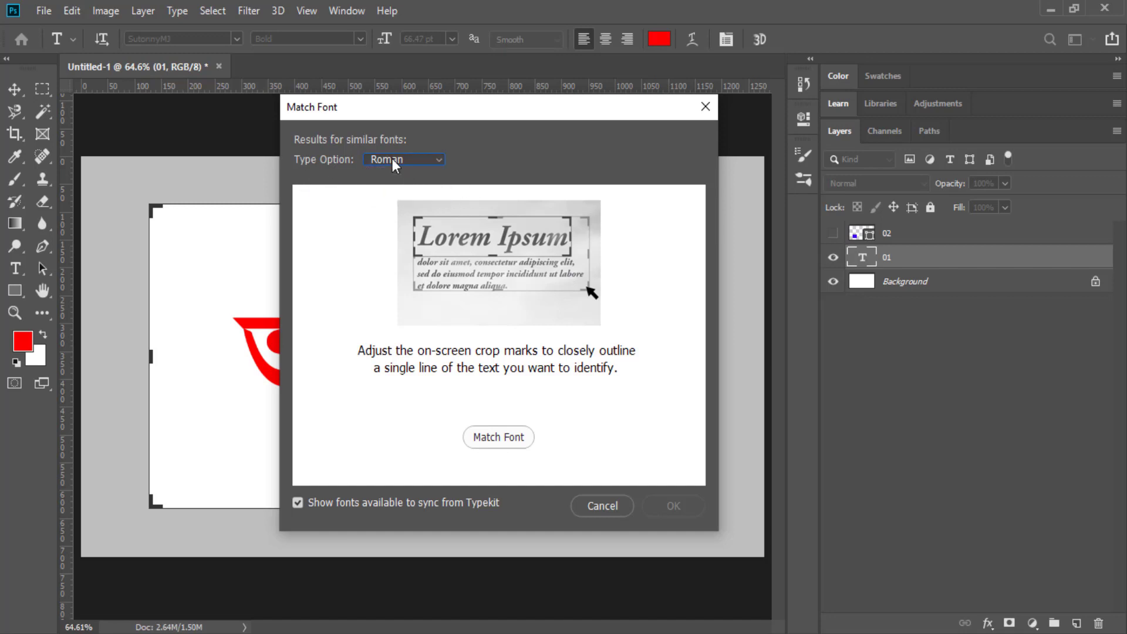
pyautogui.click(501, 440)
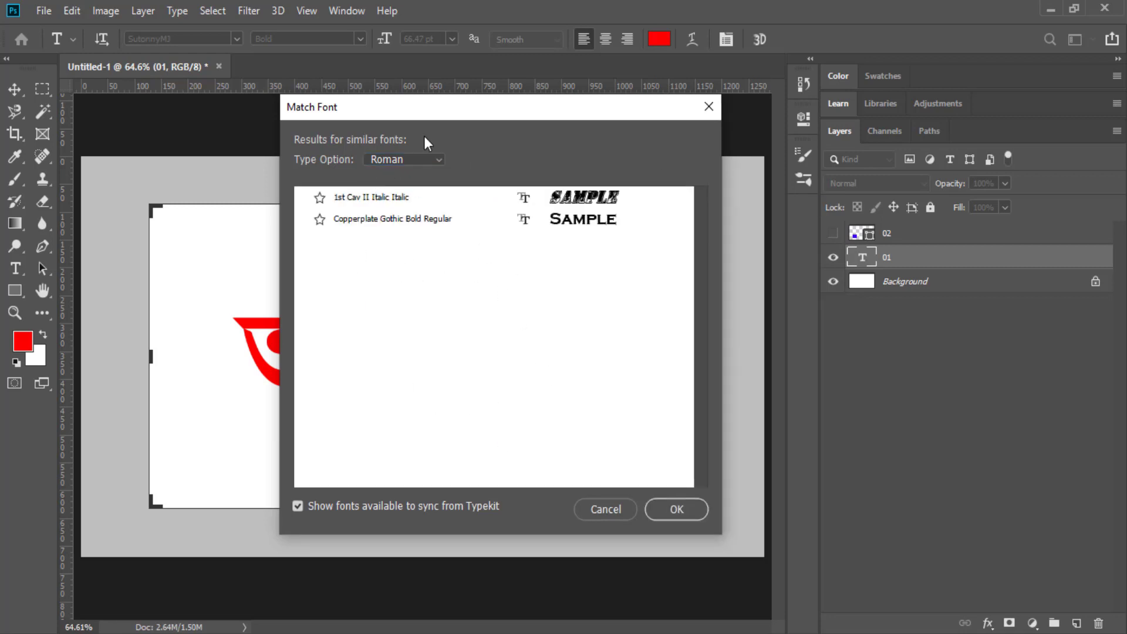
# - Preview 1st Cav II Italic and Copperplate Gothic Bold Regular on the text and browse the remaining matched fonts
pyautogui.moveTo(438, 110); pyautogui.dragTo(758, 154)
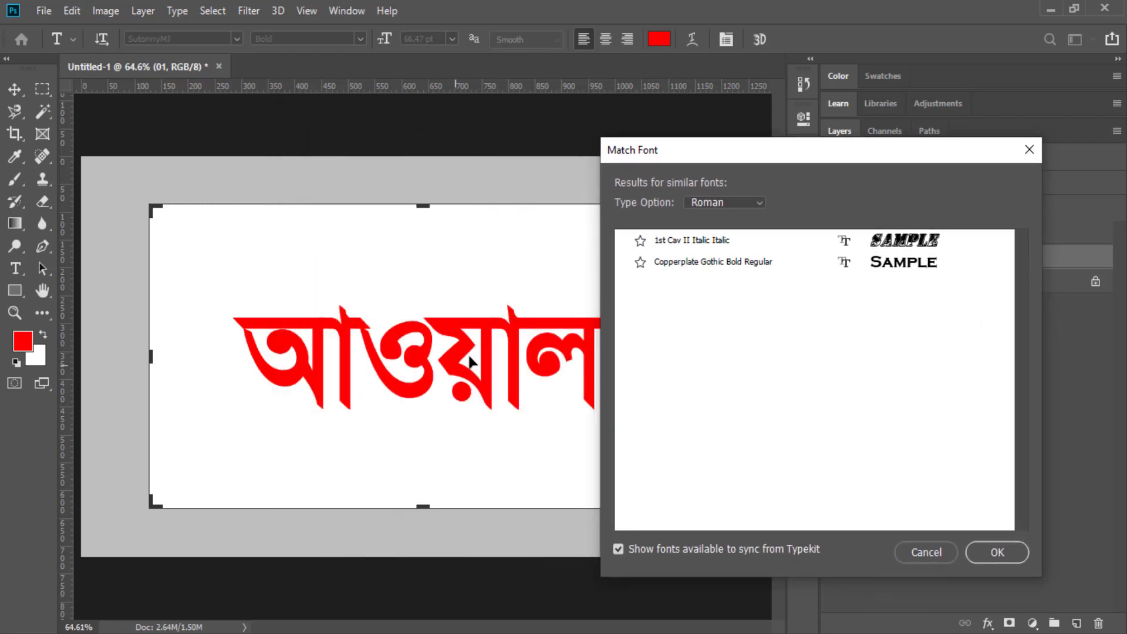
pyautogui.click(769, 242)
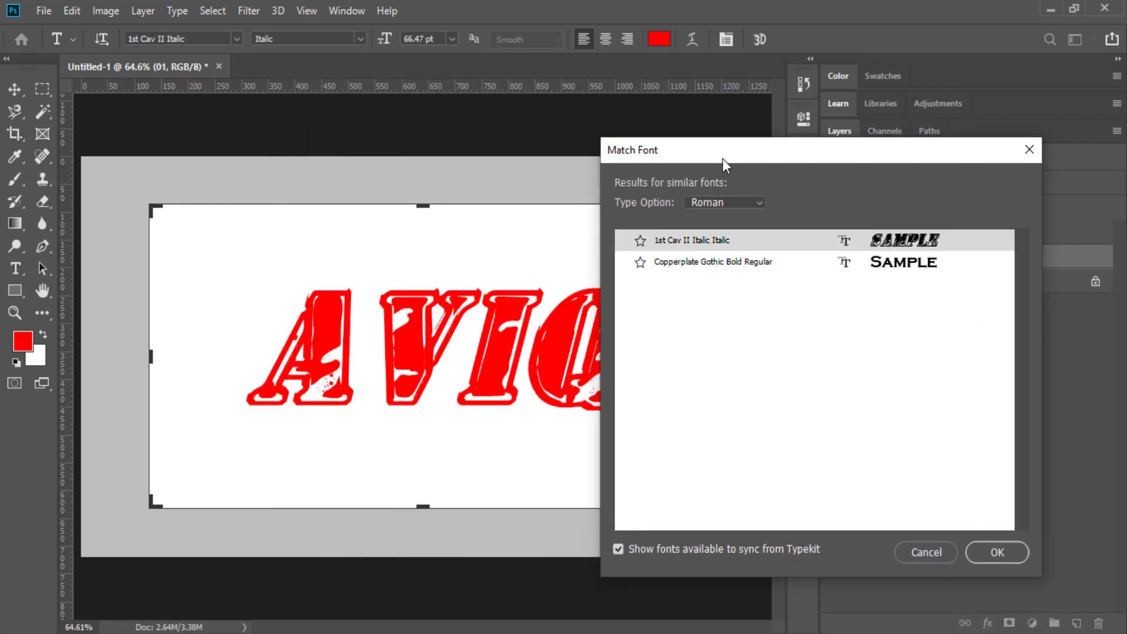
pyautogui.moveTo(723, 159); pyautogui.dragTo(830, 153)
pyautogui.click(819, 261)
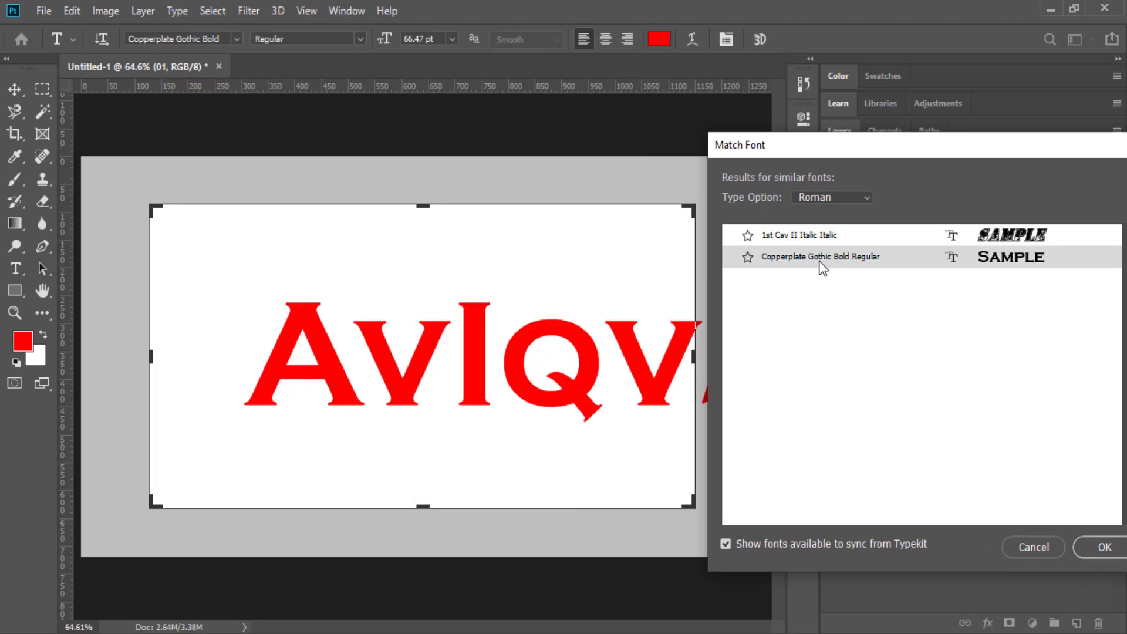
pyautogui.moveTo(923, 157); pyautogui.dragTo(604, 134)
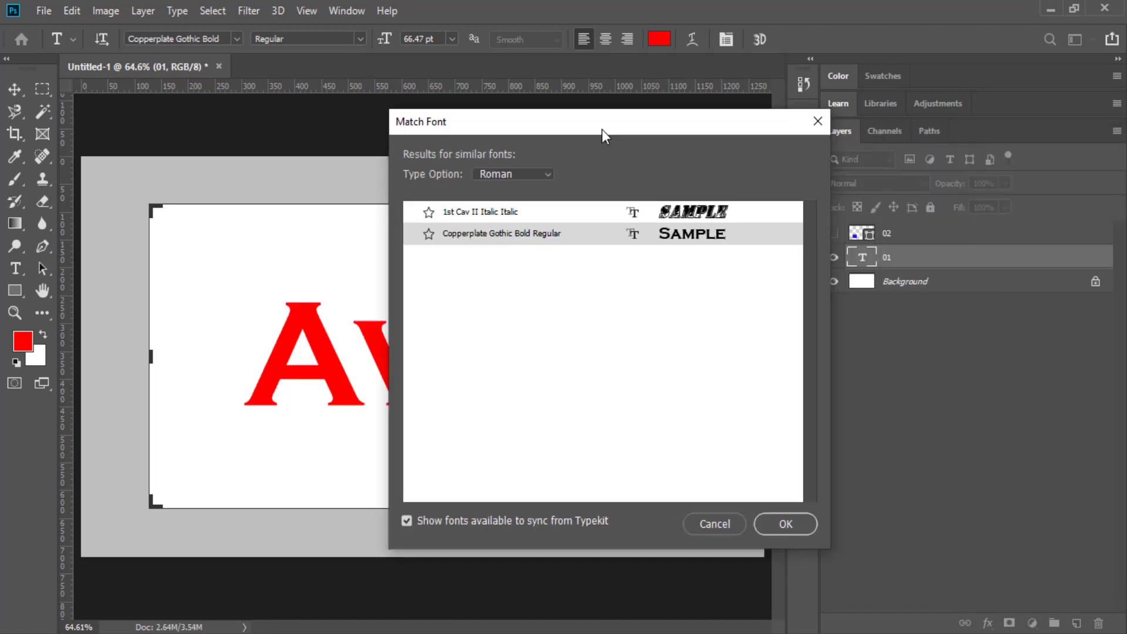
pyautogui.scroll(-1, 696, 306)
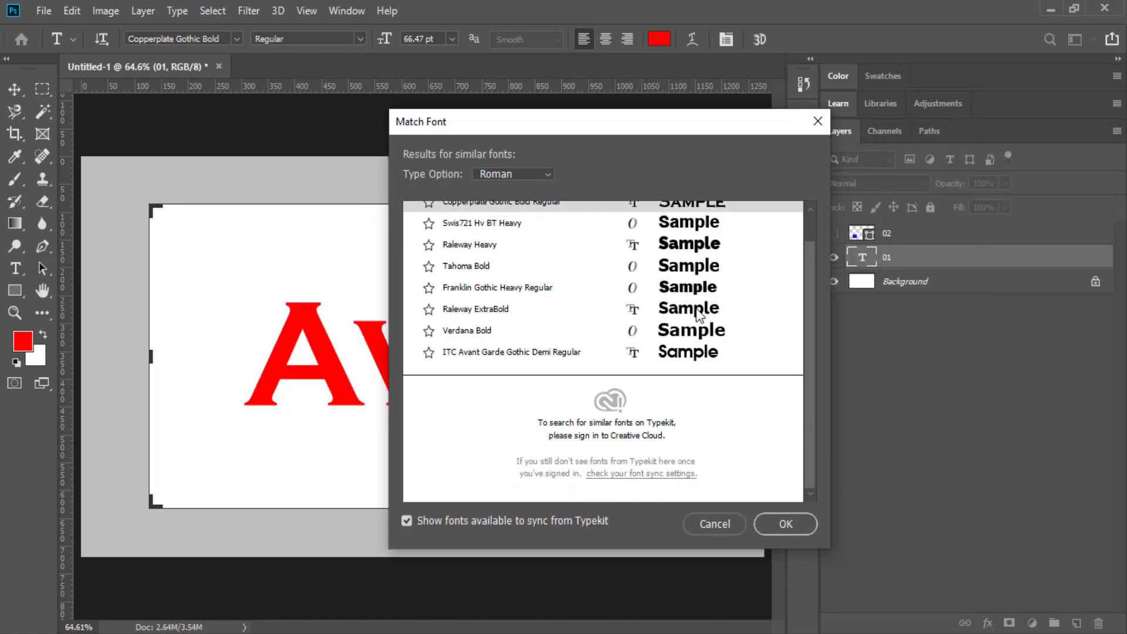
pyautogui.scroll(1, 650, 334)
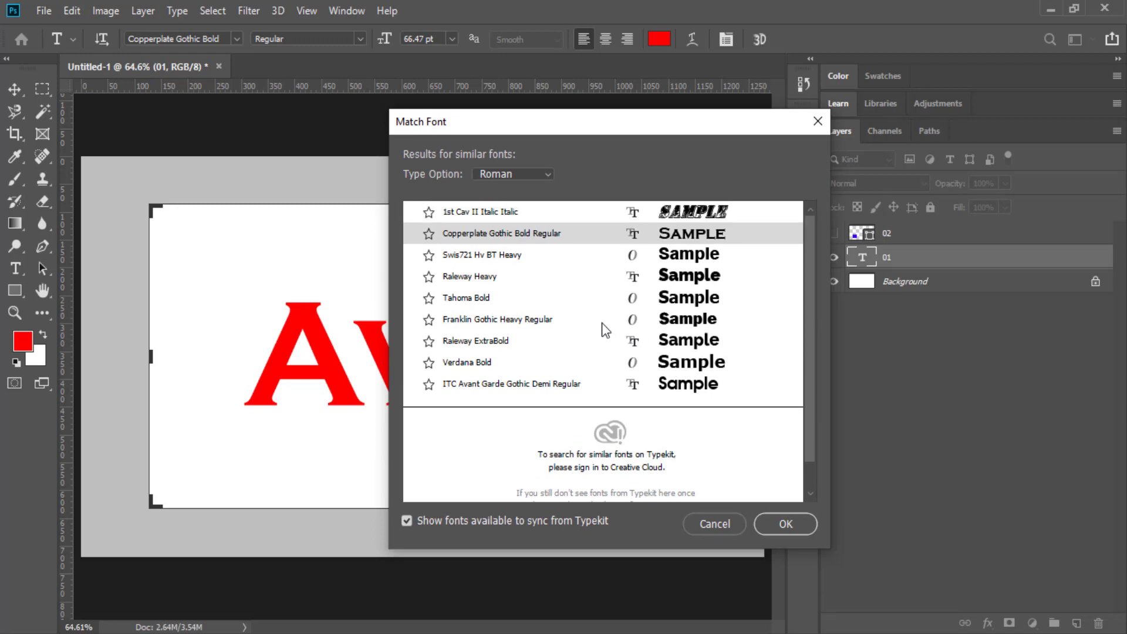
# - Try the Japanese type option, close Match Font without applying a font and deselect the text layer
pyautogui.click(541, 176)
pyautogui.click(515, 201)
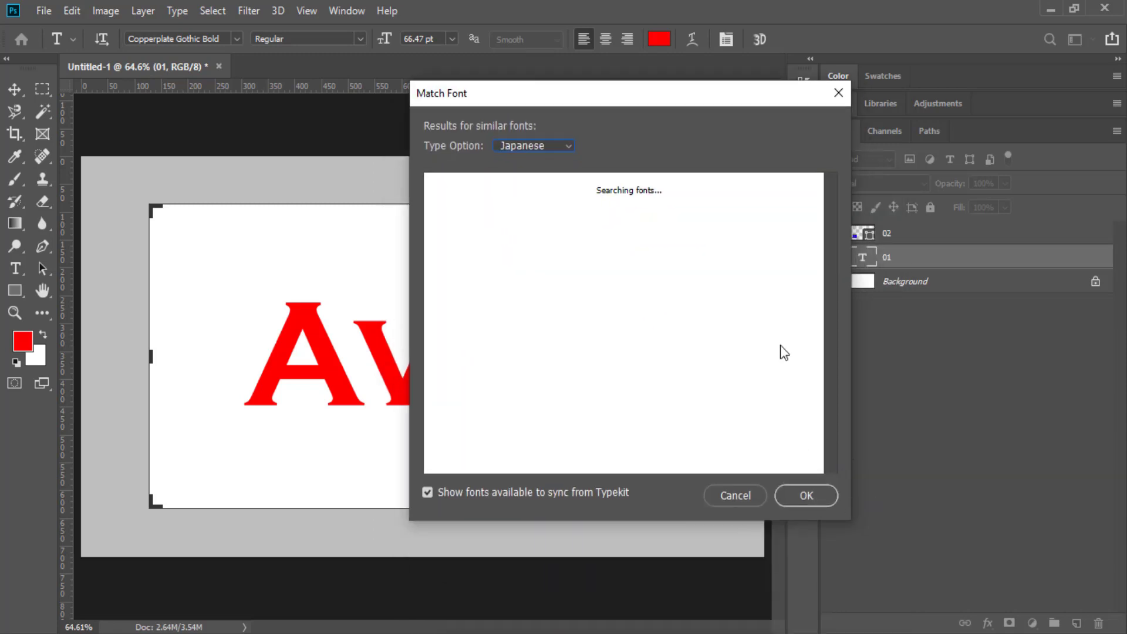
pyautogui.click(838, 94)
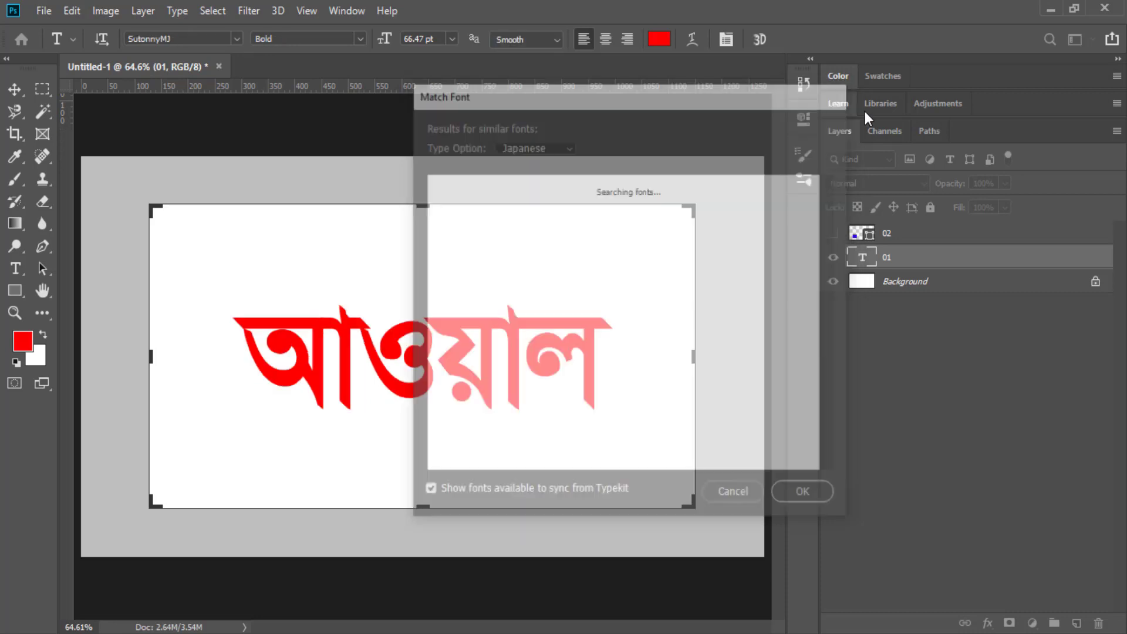
pyautogui.press('v')
pyautogui.click(938, 441)
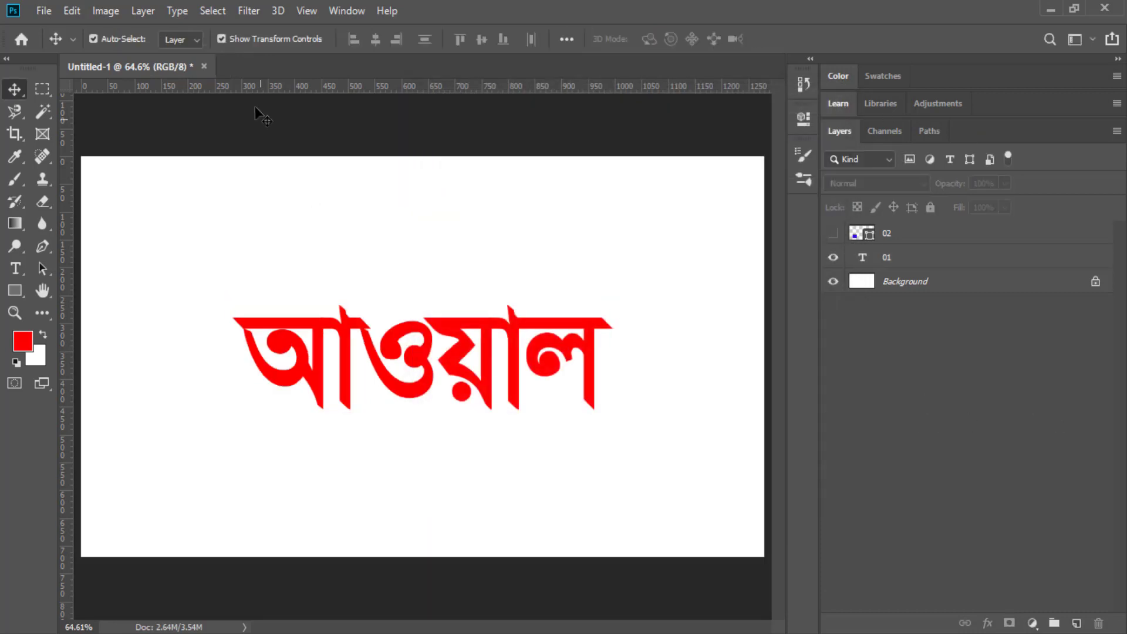
pyautogui.click(180, 12)
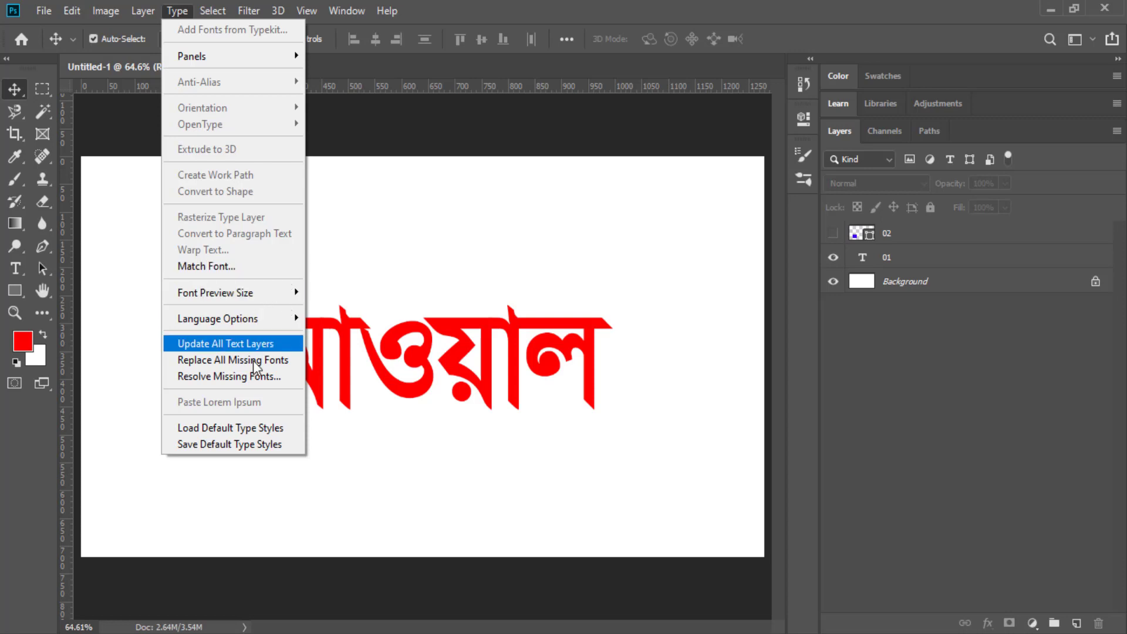
pyautogui.moveTo(260, 299)
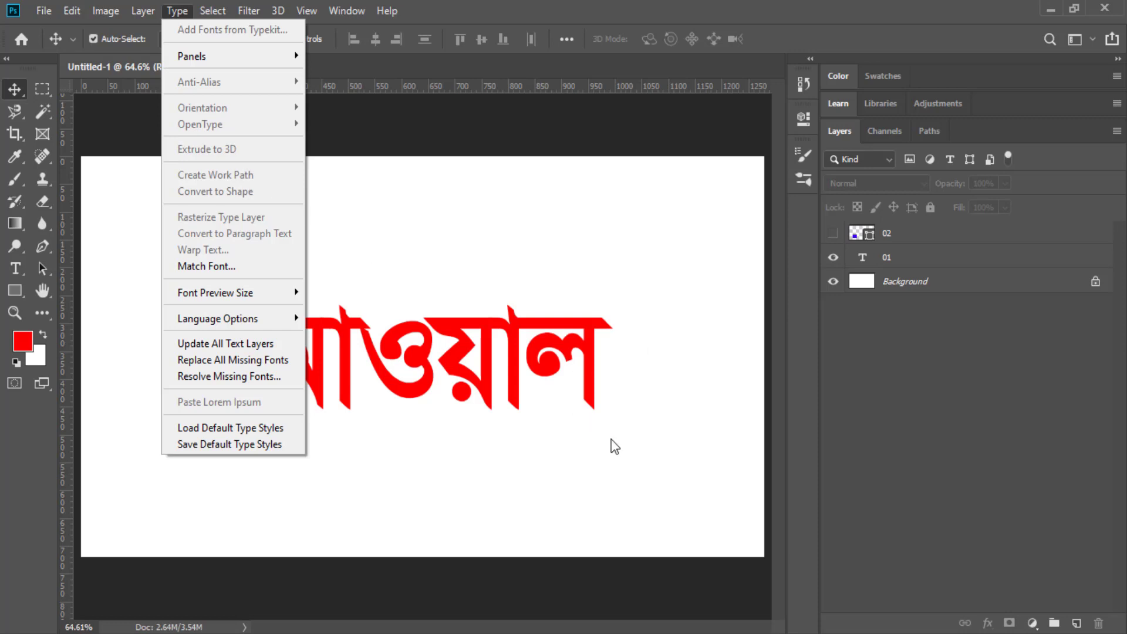
pyautogui.click(661, 437)
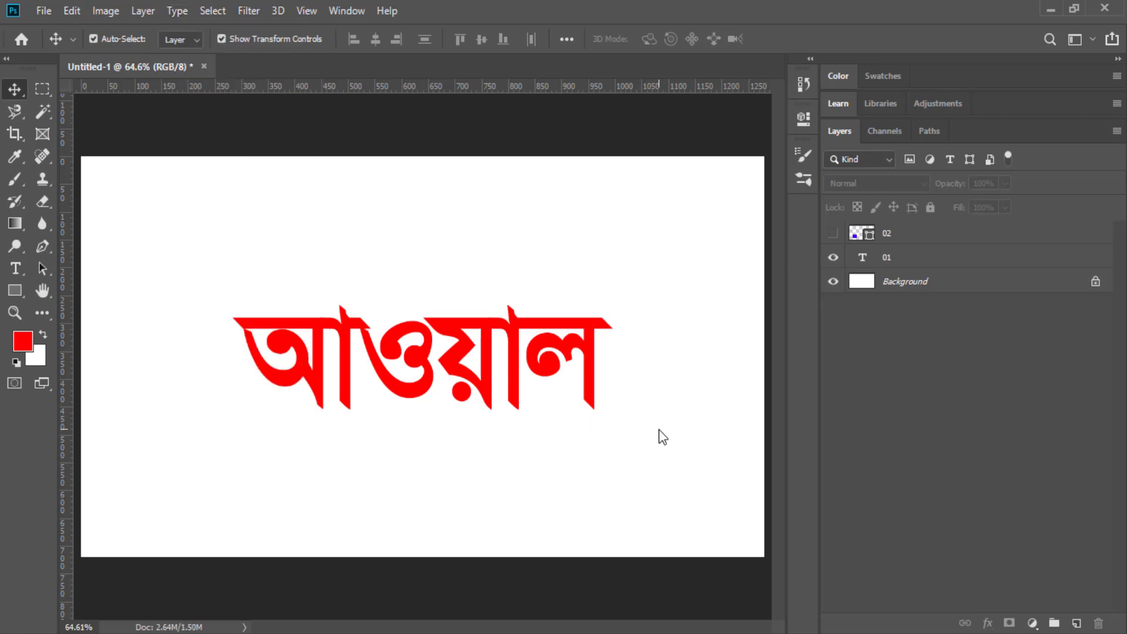